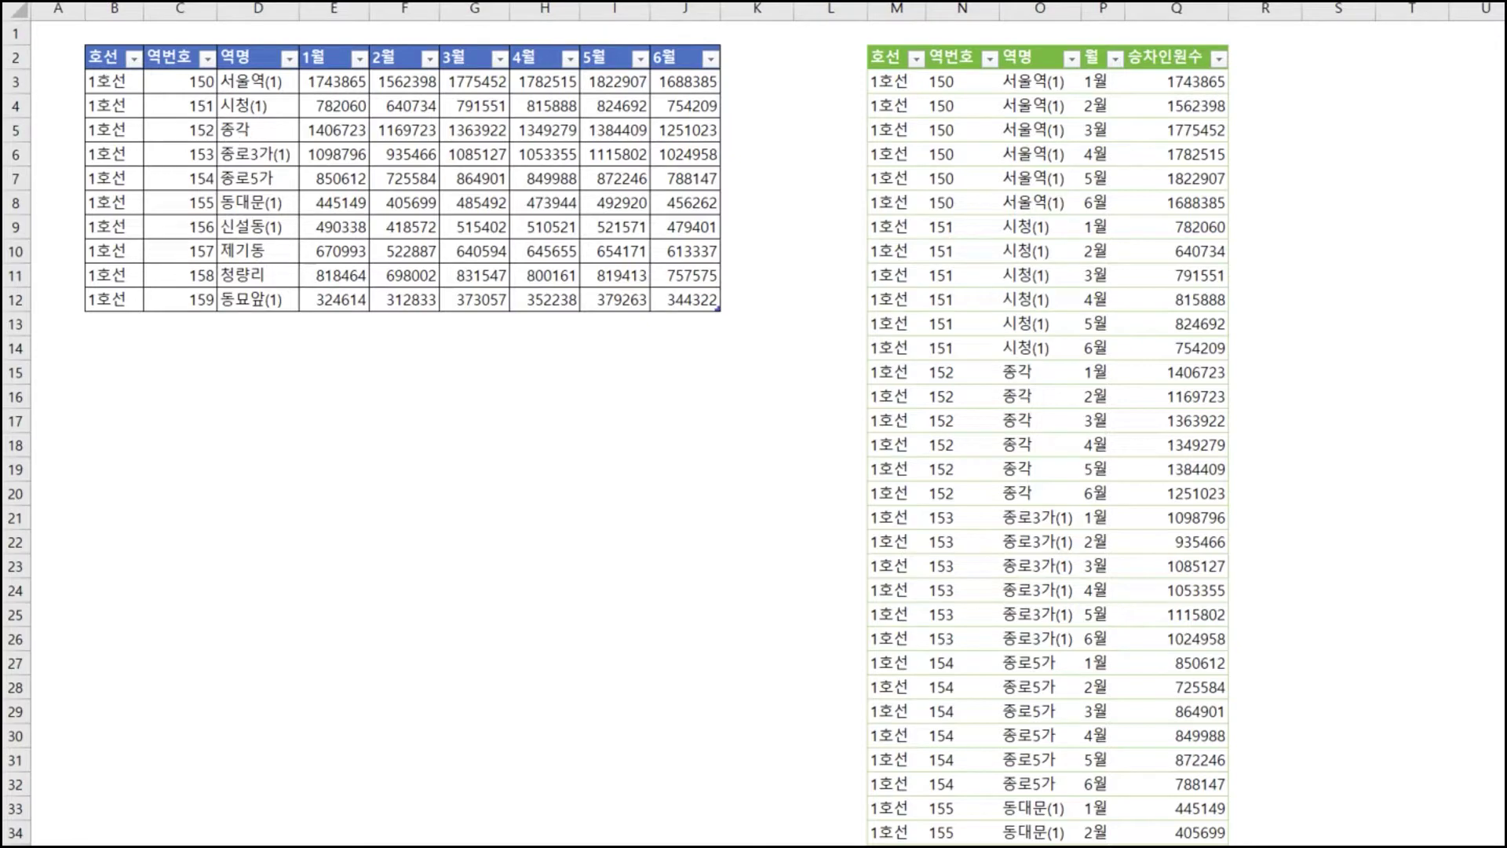
pyautogui.hotkey('ctrl', '2')
pyautogui.press('Escape')
pyautogui.hotkey('ctrl', '2')
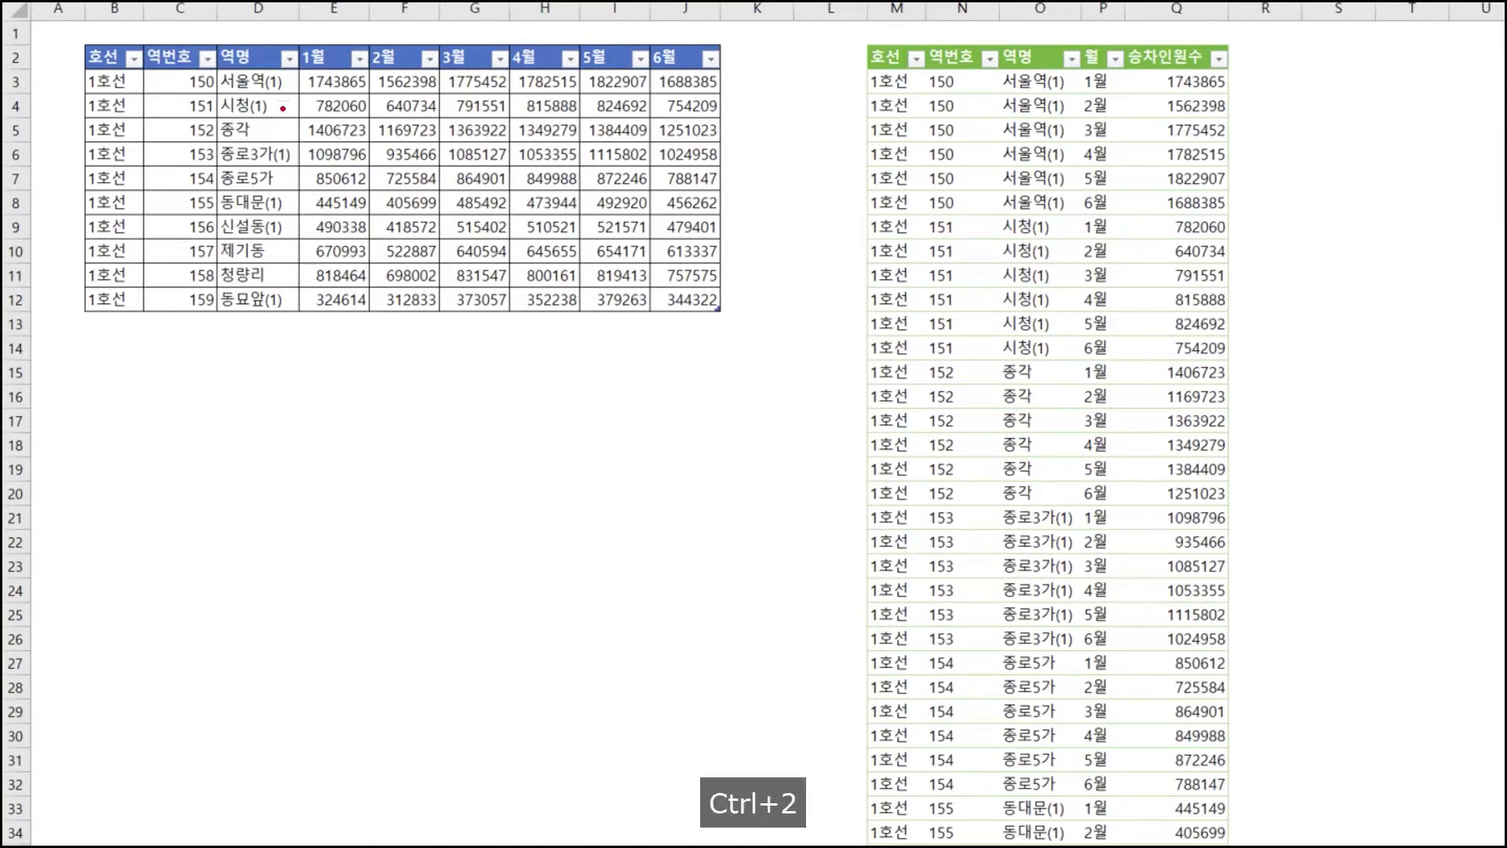
pyautogui.moveTo(271, 132)
pyautogui.mouseDown()
pyautogui.moveTo(214, 146)
pyautogui.moveTo(263, 116)
pyautogui.moveTo(267, 145)
pyautogui.mouseUp()
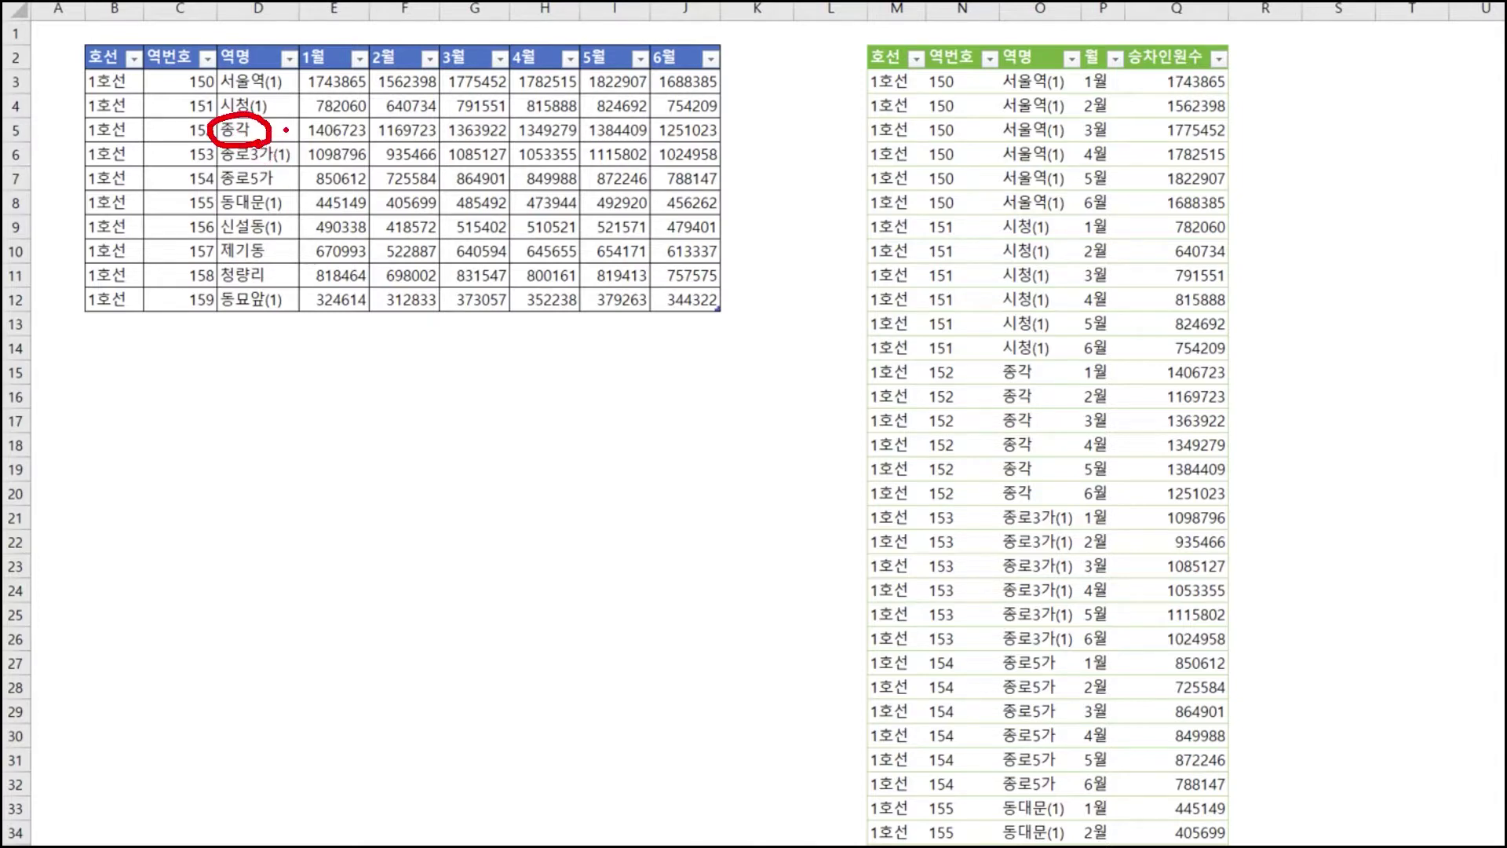
pyautogui.moveTo(514, 72)
pyautogui.mouseDown()
pyautogui.moveTo(454, 76)
pyautogui.moveTo(490, 35)
pyautogui.moveTo(503, 63)
pyautogui.mouseUp()
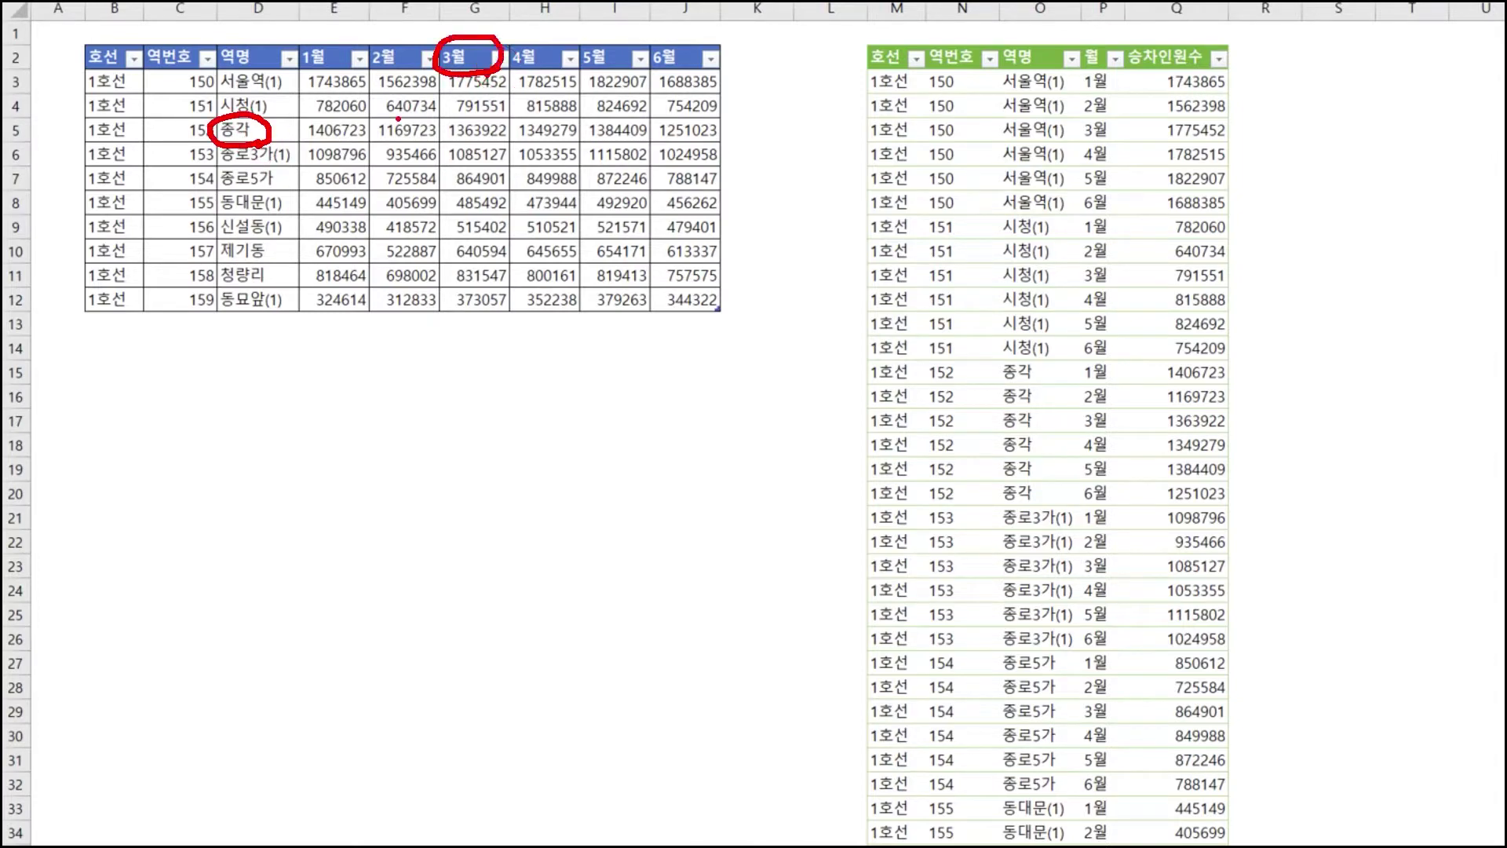
pyautogui.moveTo(273, 135); pyautogui.dragTo(446, 130)
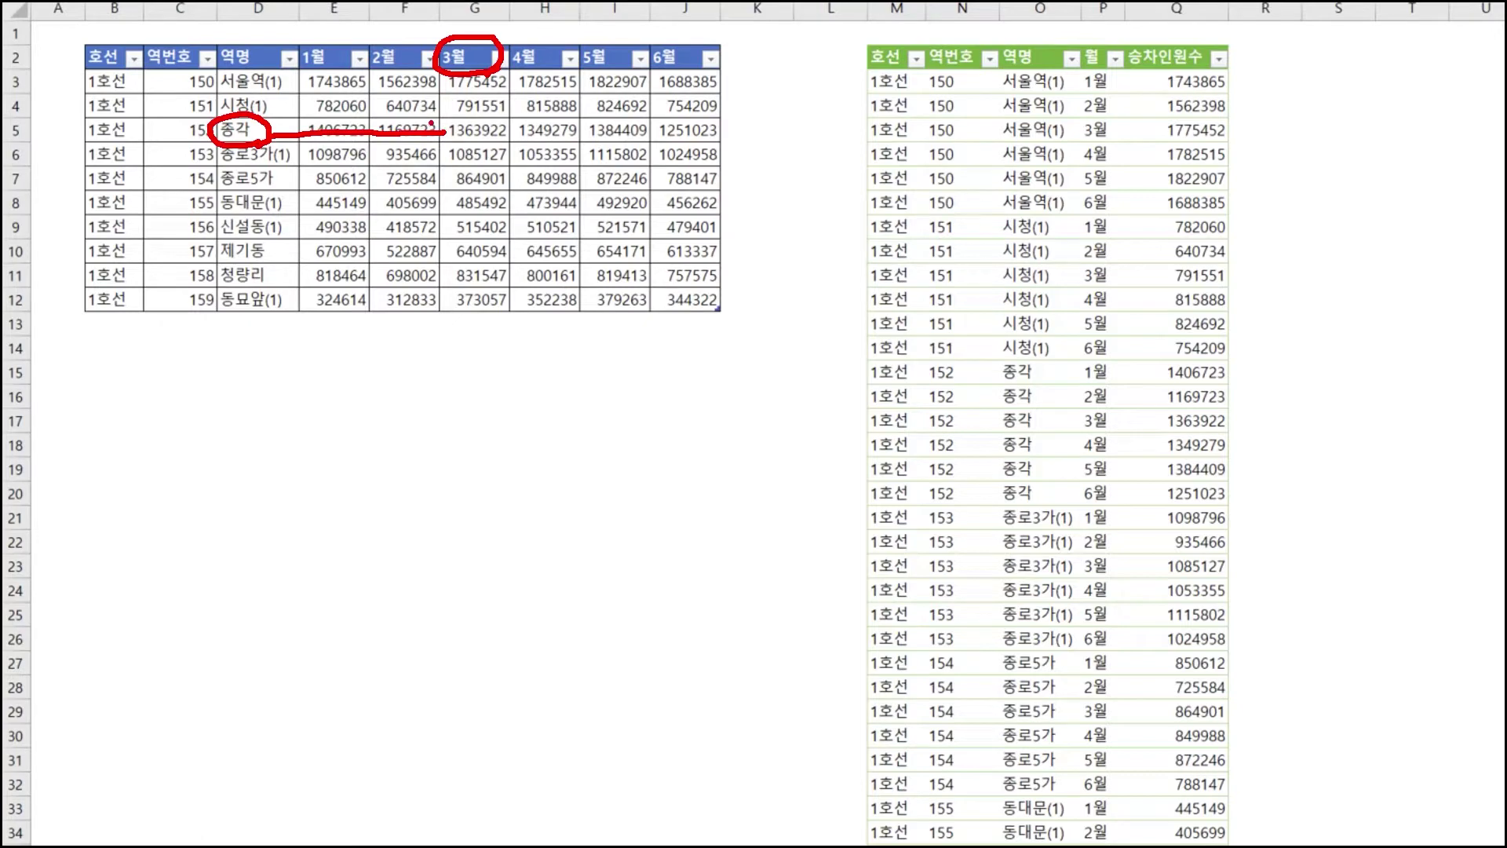
pyautogui.moveTo(469, 78)
pyautogui.mouseDown()
pyautogui.moveTo(469, 112)
pyautogui.moveTo(481, 103)
pyautogui.moveTo(441, 150)
pyautogui.mouseUp()
pyautogui.moveTo(890, 66)
pyautogui.mouseDown()
pyautogui.moveTo(884, 159)
pyautogui.moveTo(897, 143)
pyautogui.mouseUp()
pyautogui.moveTo(948, 68)
pyautogui.mouseDown()
pyautogui.moveTo(958, 153)
pyautogui.moveTo(978, 139)
pyautogui.mouseUp()
pyautogui.moveTo(1033, 71)
pyautogui.mouseDown()
pyautogui.moveTo(1035, 159)
pyautogui.moveTo(1047, 137)
pyautogui.mouseUp()
pyautogui.moveTo(1099, 72); pyautogui.dragTo(1097, 159)
pyautogui.moveTo(1097, 158); pyautogui.dragTo(1109, 137)
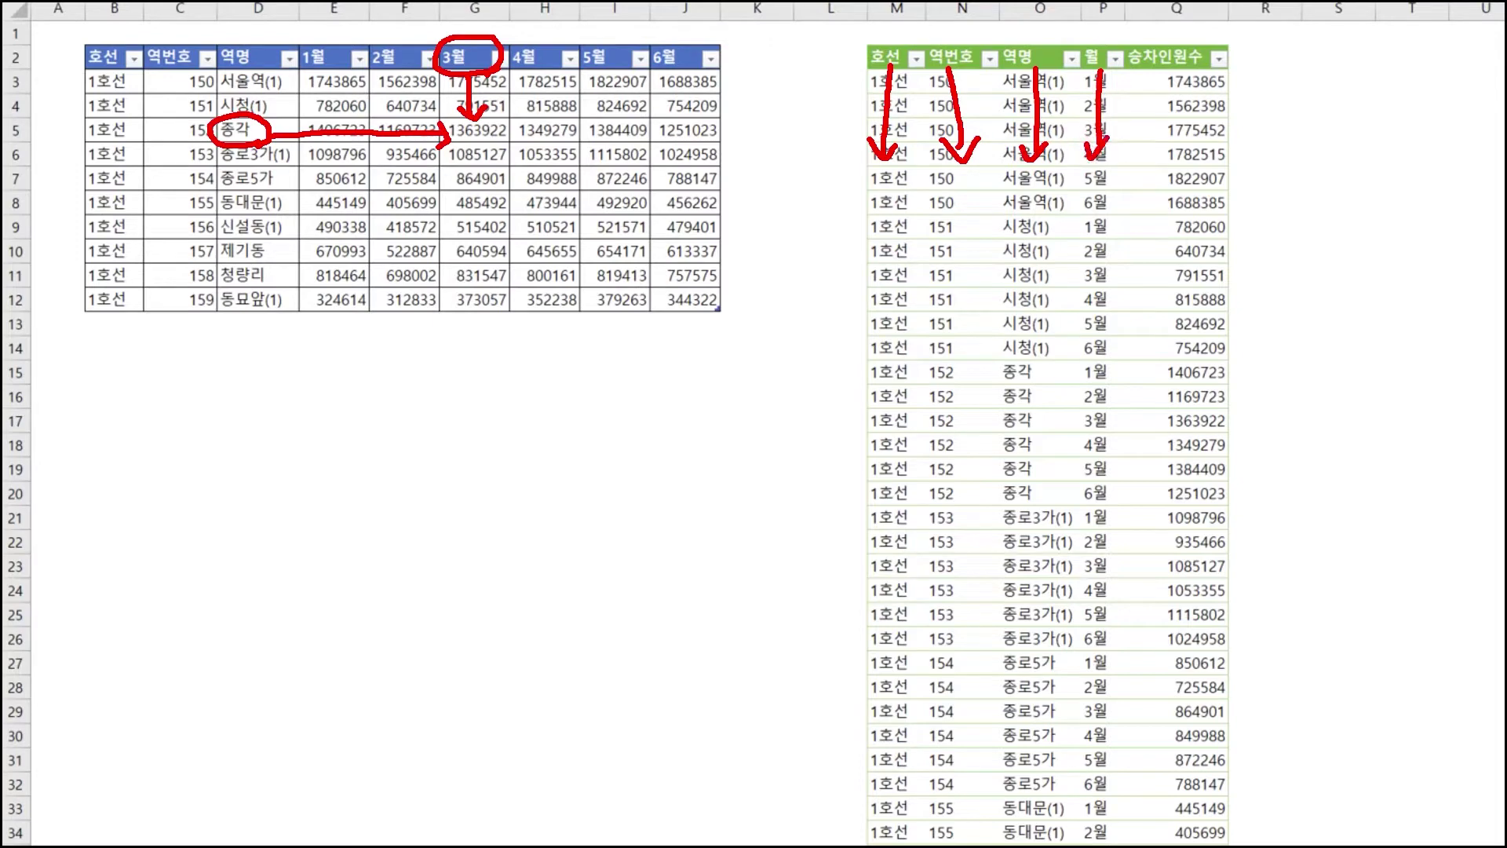
pyautogui.moveTo(1172, 79); pyautogui.dragTo(1185, 156)
pyautogui.moveTo(1184, 155); pyautogui.dragTo(1204, 135)
pyautogui.moveTo(1045, 426)
pyautogui.mouseDown()
pyautogui.moveTo(1001, 440)
pyautogui.moveTo(1042, 414)
pyautogui.moveTo(1035, 436)
pyautogui.moveTo(1118, 430)
pyautogui.mouseUp()
pyautogui.moveTo(1240, 429)
pyautogui.mouseDown()
pyautogui.moveTo(1182, 402)
pyautogui.moveTo(1221, 432)
pyautogui.mouseUp()
pyautogui.moveTo(1022, 345)
pyautogui.mouseDown()
pyautogui.moveTo(1011, 382)
pyautogui.moveTo(1122, 370)
pyautogui.mouseUp()
pyautogui.moveTo(1227, 351)
pyautogui.mouseDown()
pyautogui.moveTo(1225, 392)
pyautogui.moveTo(1238, 381)
pyautogui.mouseUp()
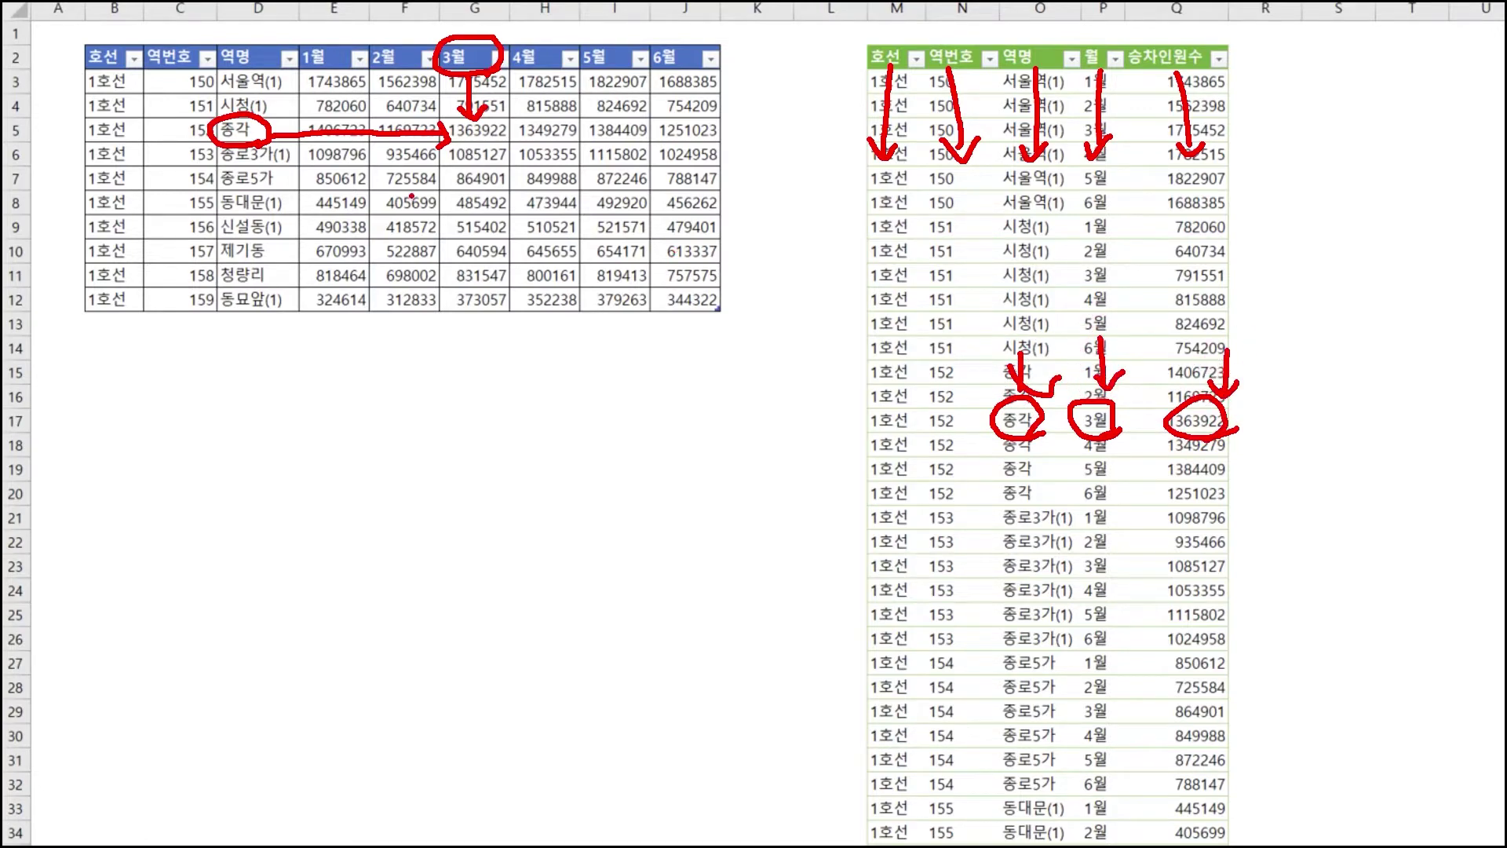
pyautogui.moveTo(830, 215)
pyautogui.mouseDown()
pyautogui.moveTo(757, 212)
pyautogui.moveTo(769, 248)
pyautogui.mouseUp()
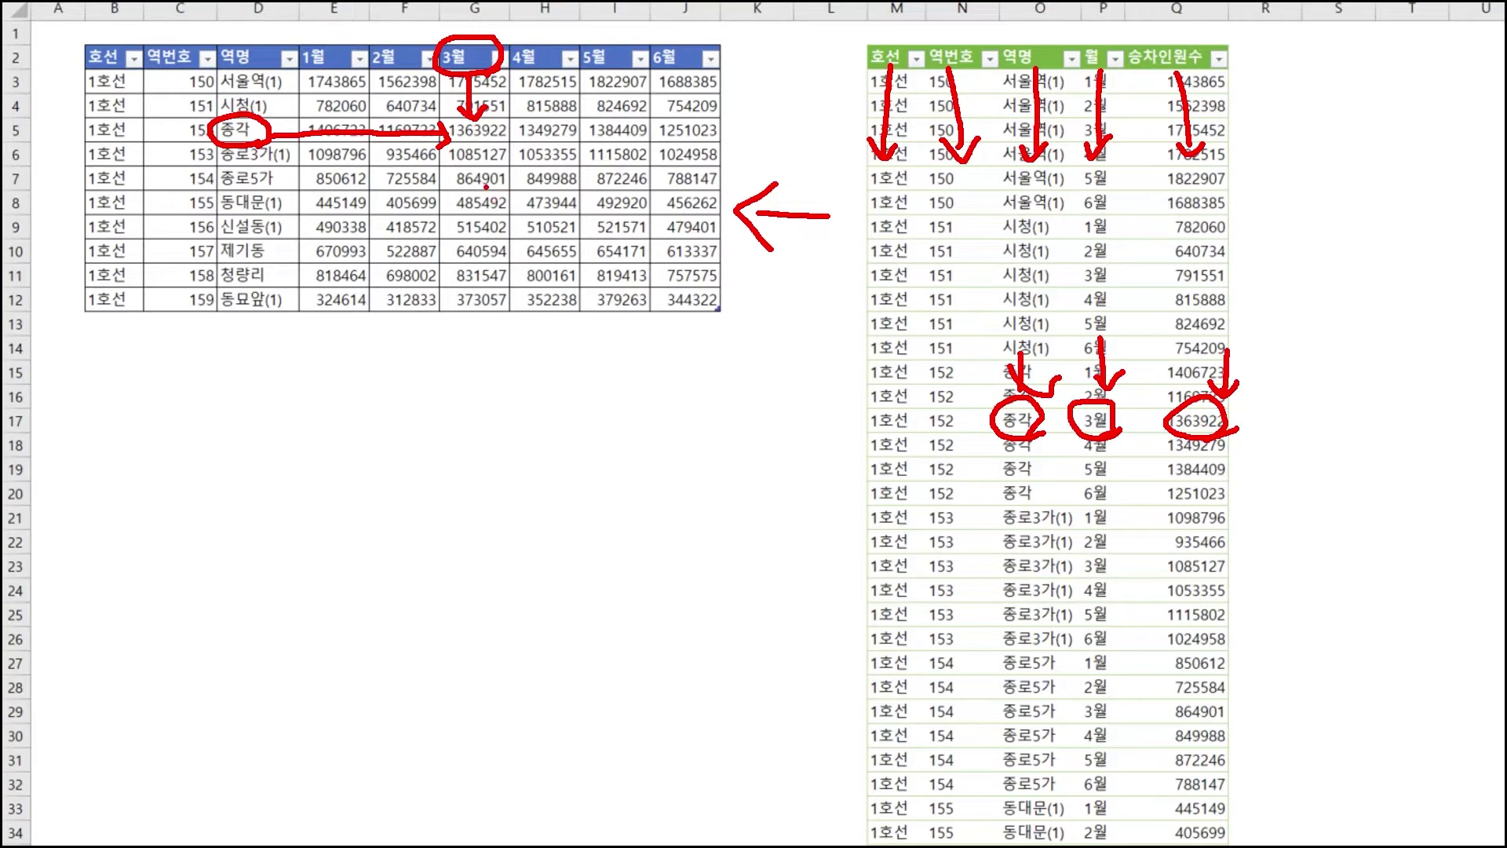
pyautogui.moveTo(651, 348)
pyautogui.mouseDown()
pyautogui.moveTo(826, 408)
pyautogui.moveTo(762, 450)
pyautogui.mouseUp()
pyautogui.moveTo(712, 369)
pyautogui.mouseDown()
pyautogui.moveTo(744, 338)
pyautogui.moveTo(722, 369)
pyautogui.mouseUp()
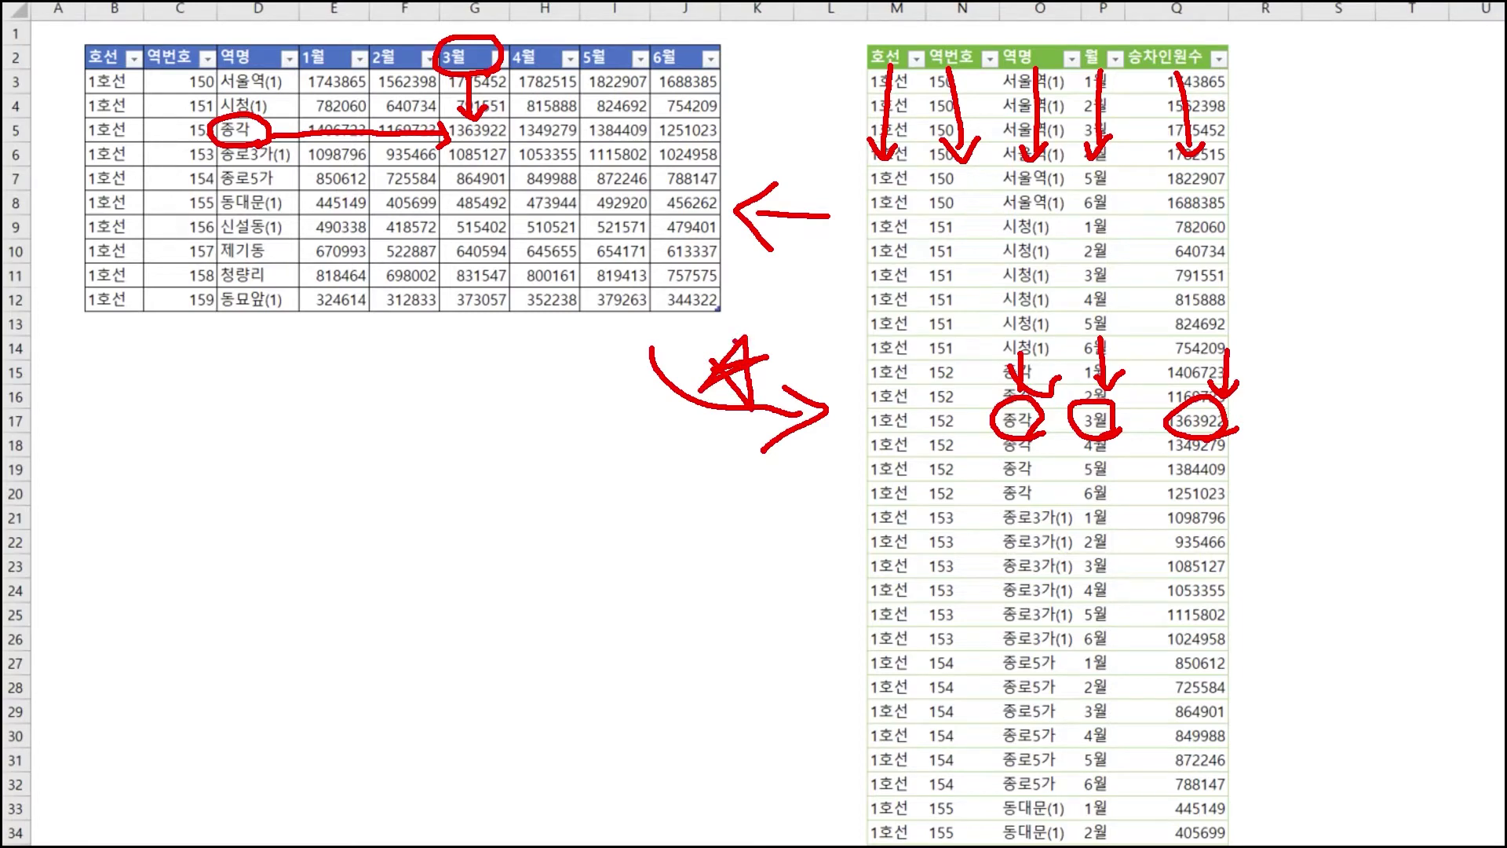
pyautogui.moveTo(449, 335)
pyautogui.mouseDown()
pyautogui.moveTo(492, 370)
pyautogui.moveTo(448, 368)
pyautogui.mouseUp()
pyautogui.moveTo(841, 324); pyautogui.dragTo(840, 354)
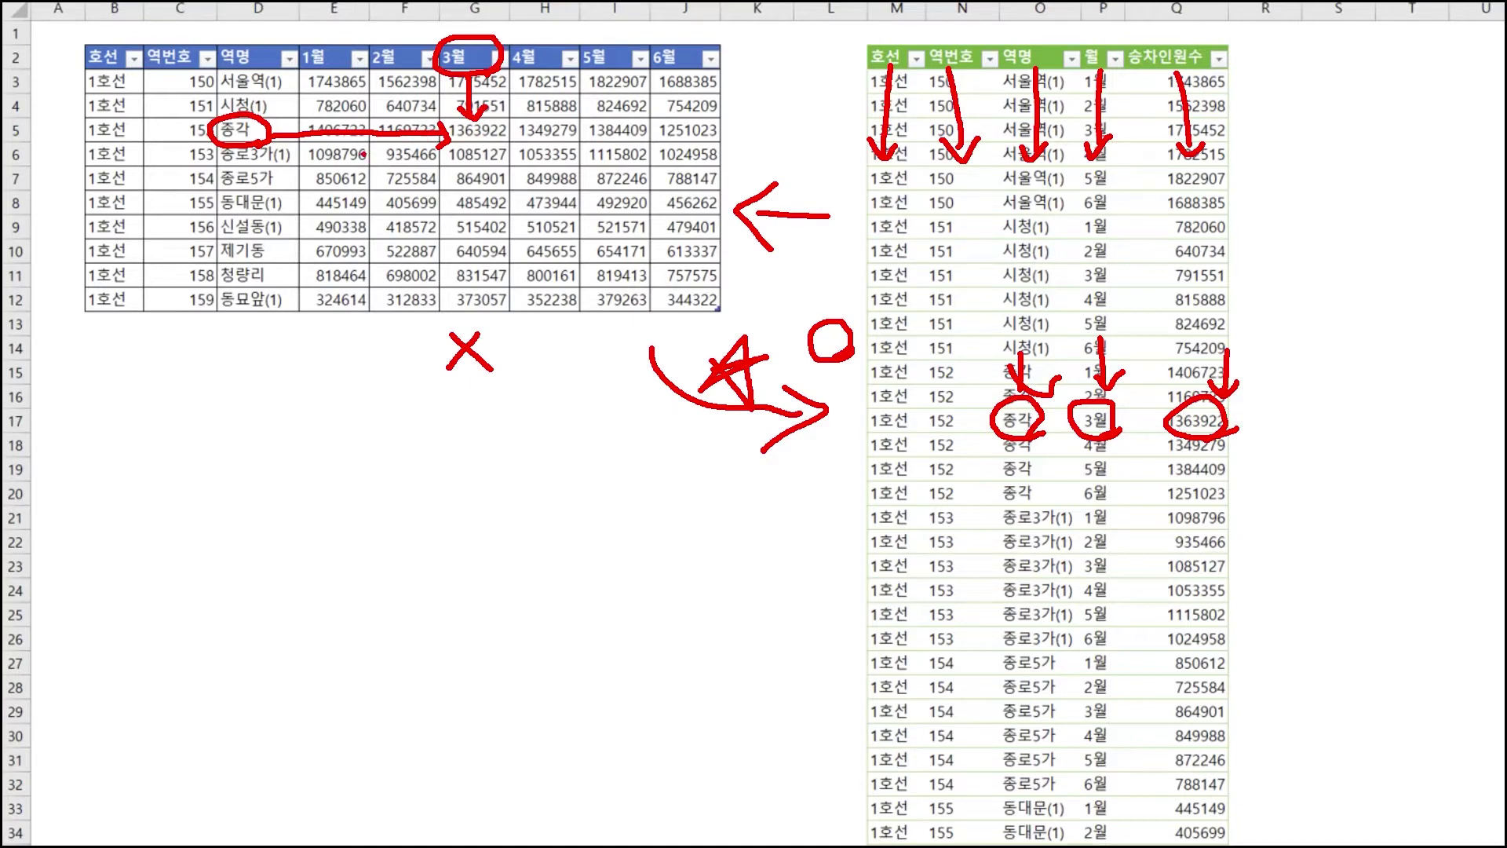
pyautogui.moveTo(296, 38)
pyautogui.mouseDown()
pyautogui.moveTo(296, 67)
pyautogui.moveTo(459, 38)
pyautogui.moveTo(726, 47)
pyautogui.moveTo(298, 73)
pyautogui.mouseUp()
pyautogui.moveTo(471, 35); pyautogui.dragTo(469, 37)
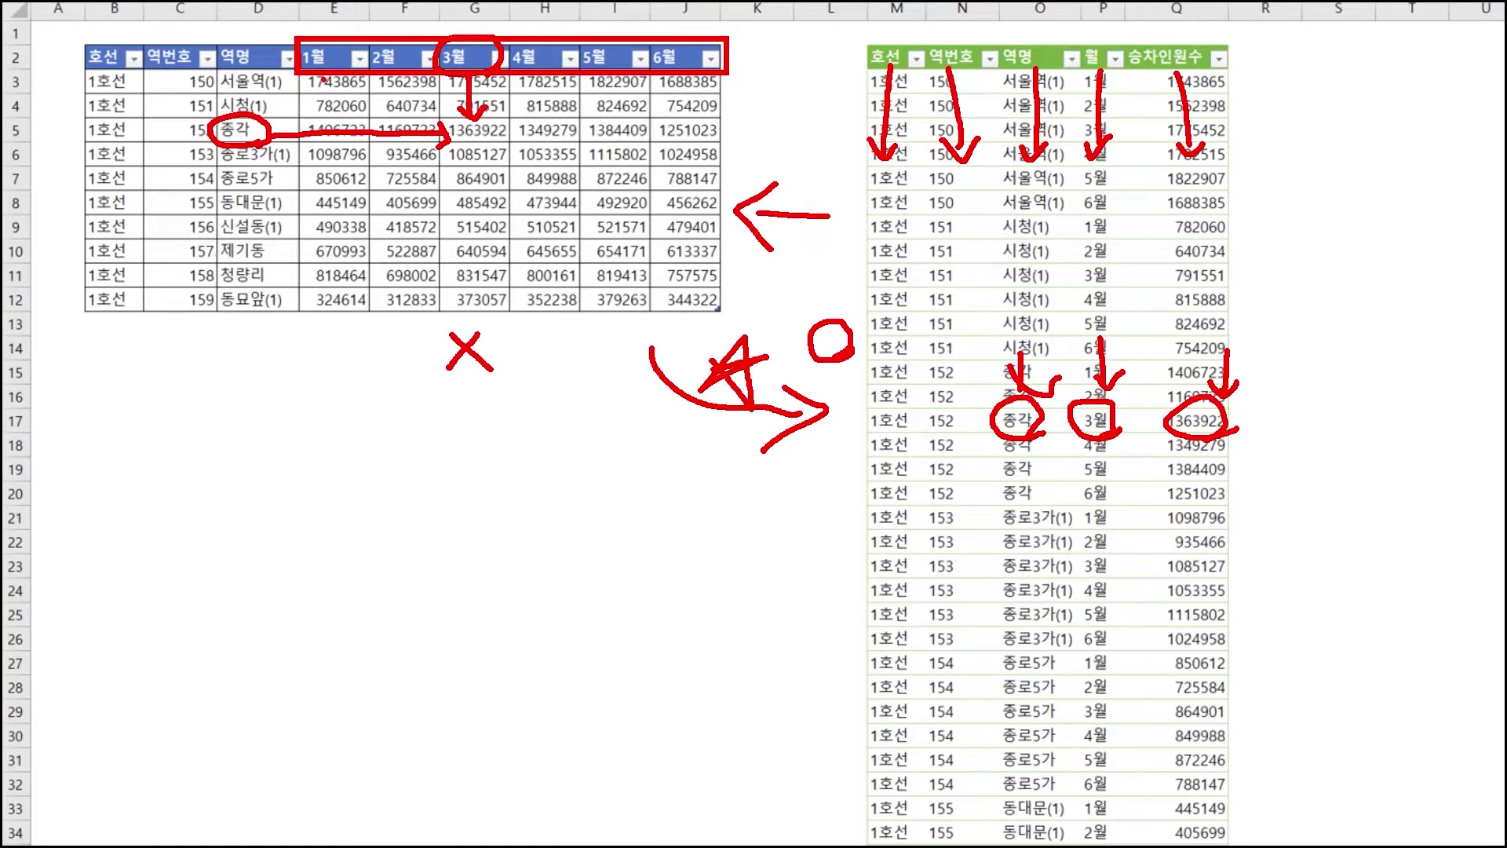
pyautogui.moveTo(1131, 77)
pyautogui.mouseDown()
pyautogui.moveTo(1091, 83)
pyautogui.moveTo(1138, 47)
pyautogui.moveTo(1131, 86)
pyautogui.mouseUp()
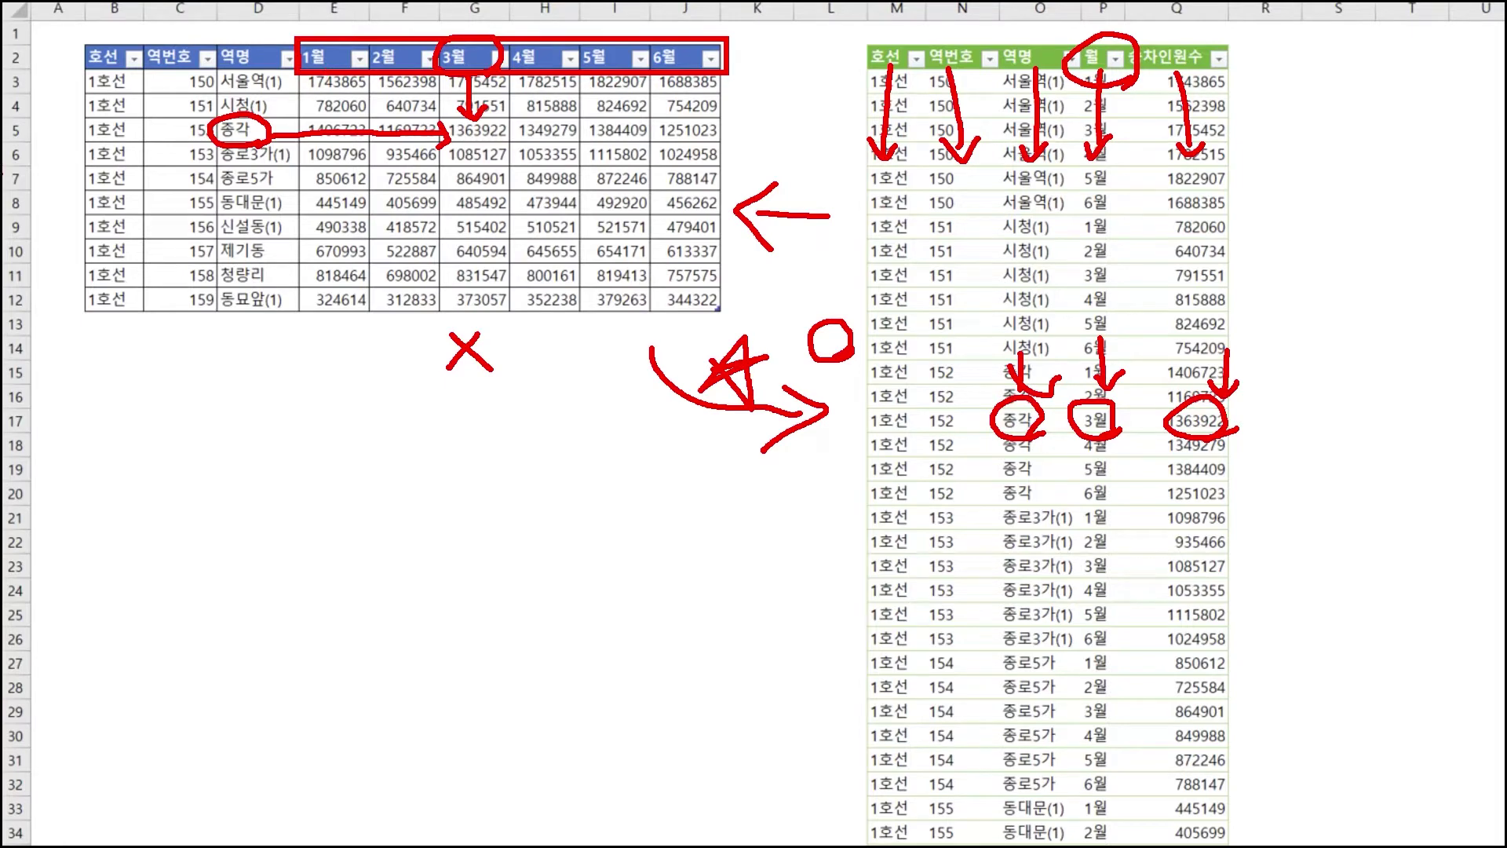
pyautogui.press('Escape')
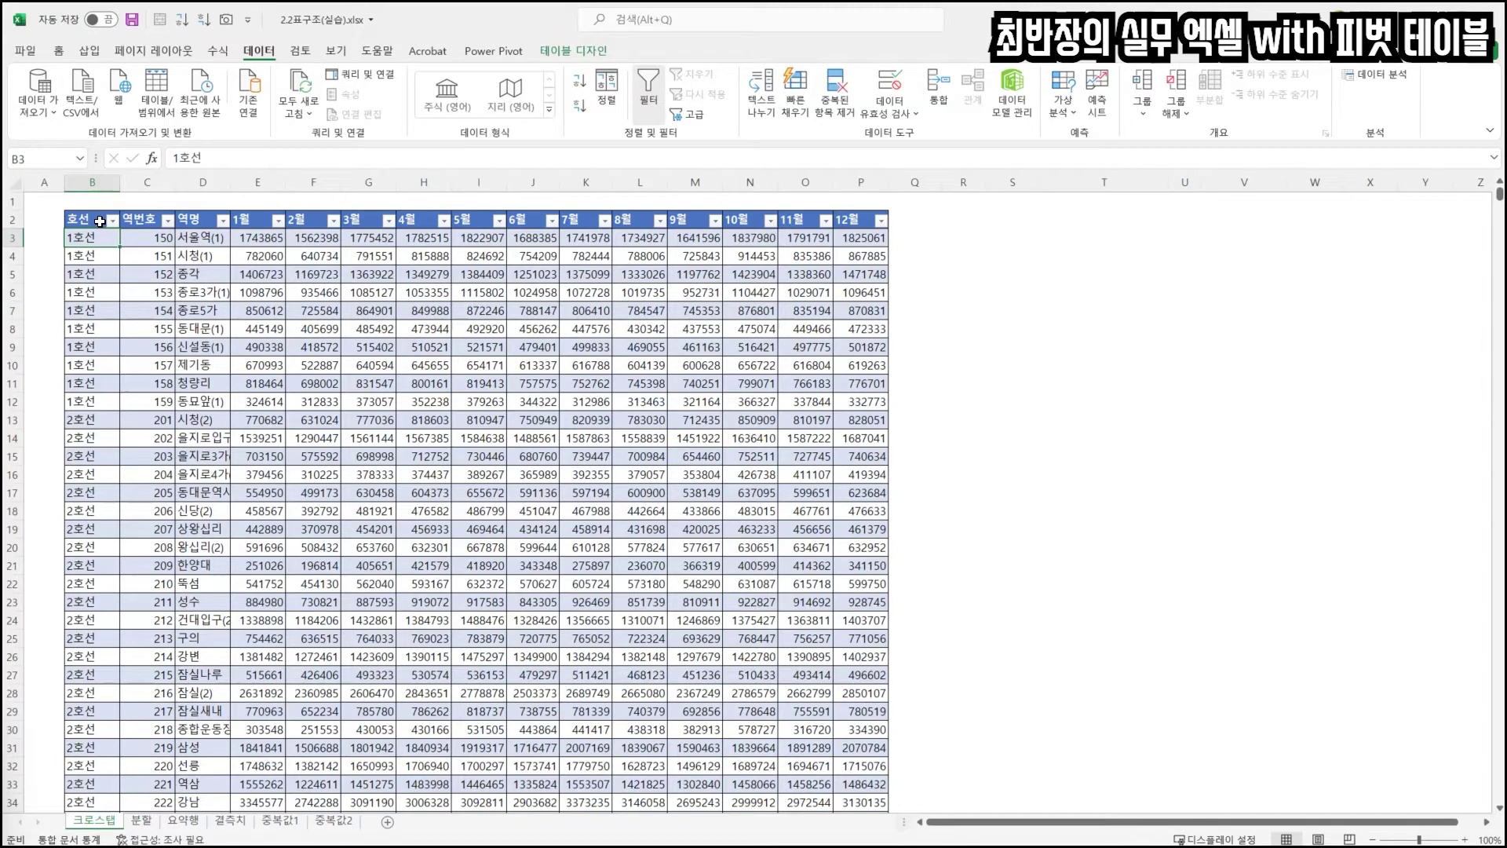
# - Examine the cross-tab table's station columns (호선, 역번호, 역명) and its month columns from 1월 to 12월
pyautogui.moveTo(100, 221); pyautogui.dragTo(879, 656)
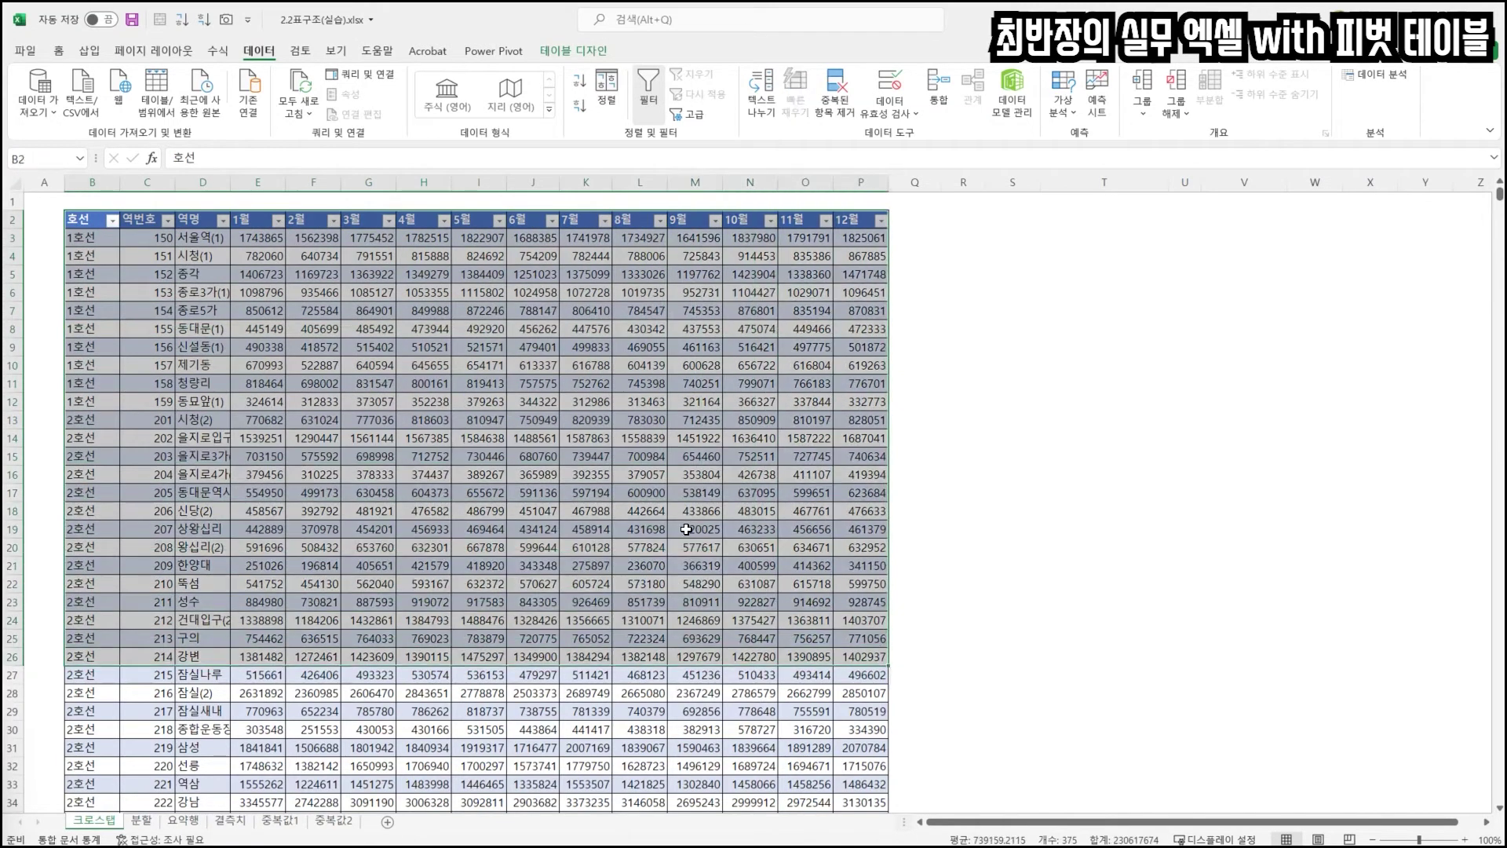
pyautogui.click(686, 529)
pyautogui.moveTo(95, 227); pyautogui.dragTo(236, 698)
pyautogui.moveTo(250, 217); pyautogui.dragTo(898, 310)
pyautogui.click(516, 342)
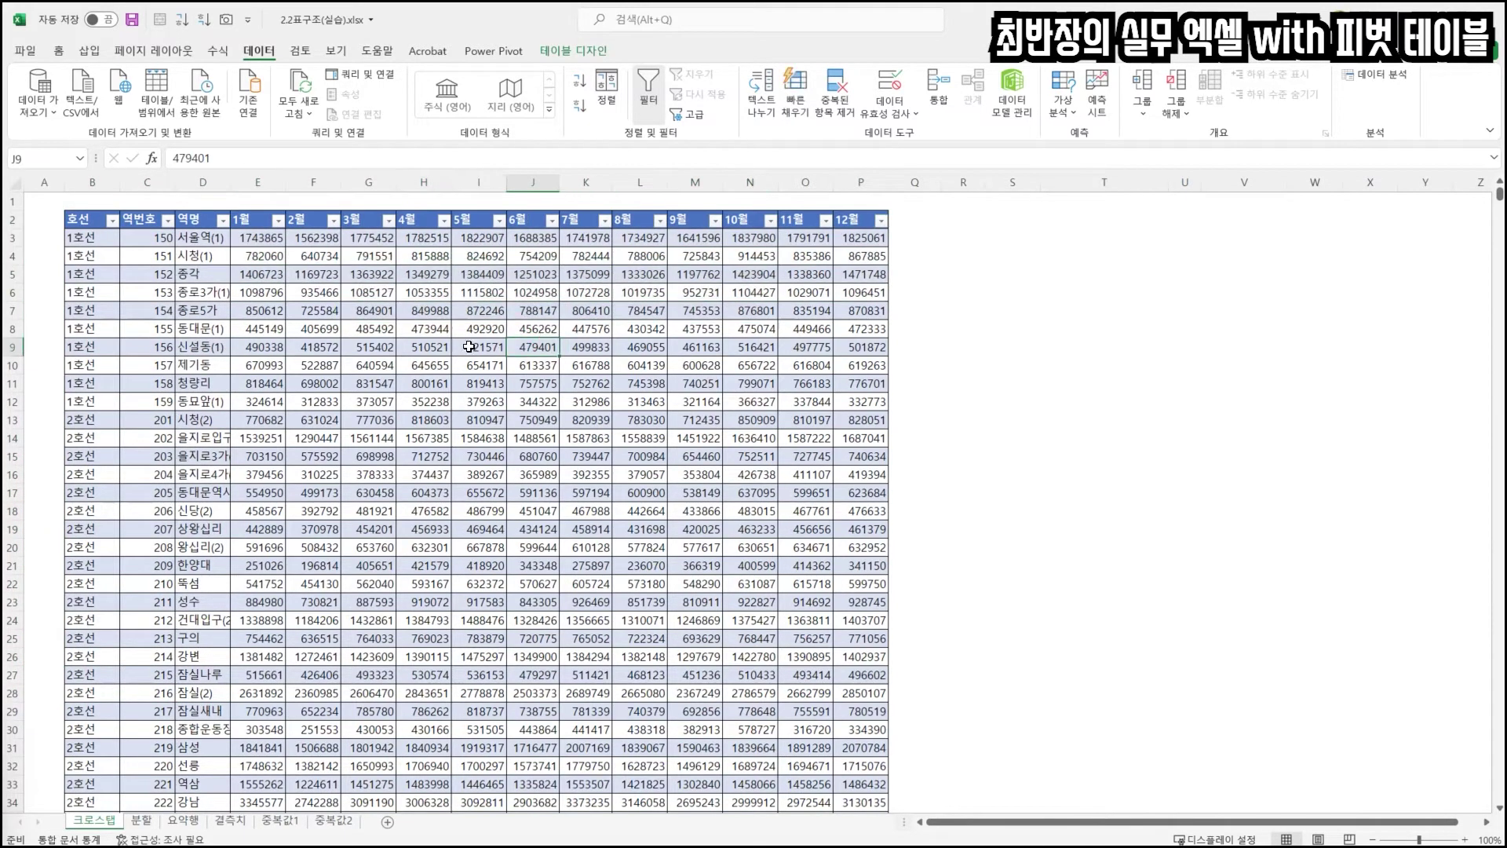
pyautogui.hotkey('ctrl', '2')
pyautogui.moveTo(229, 205); pyautogui.dragTo(897, 233)
pyautogui.moveTo(70, 229)
pyautogui.mouseDown()
pyautogui.moveTo(219, 558)
pyautogui.moveTo(242, 734)
pyautogui.moveTo(228, 799)
pyautogui.mouseUp()
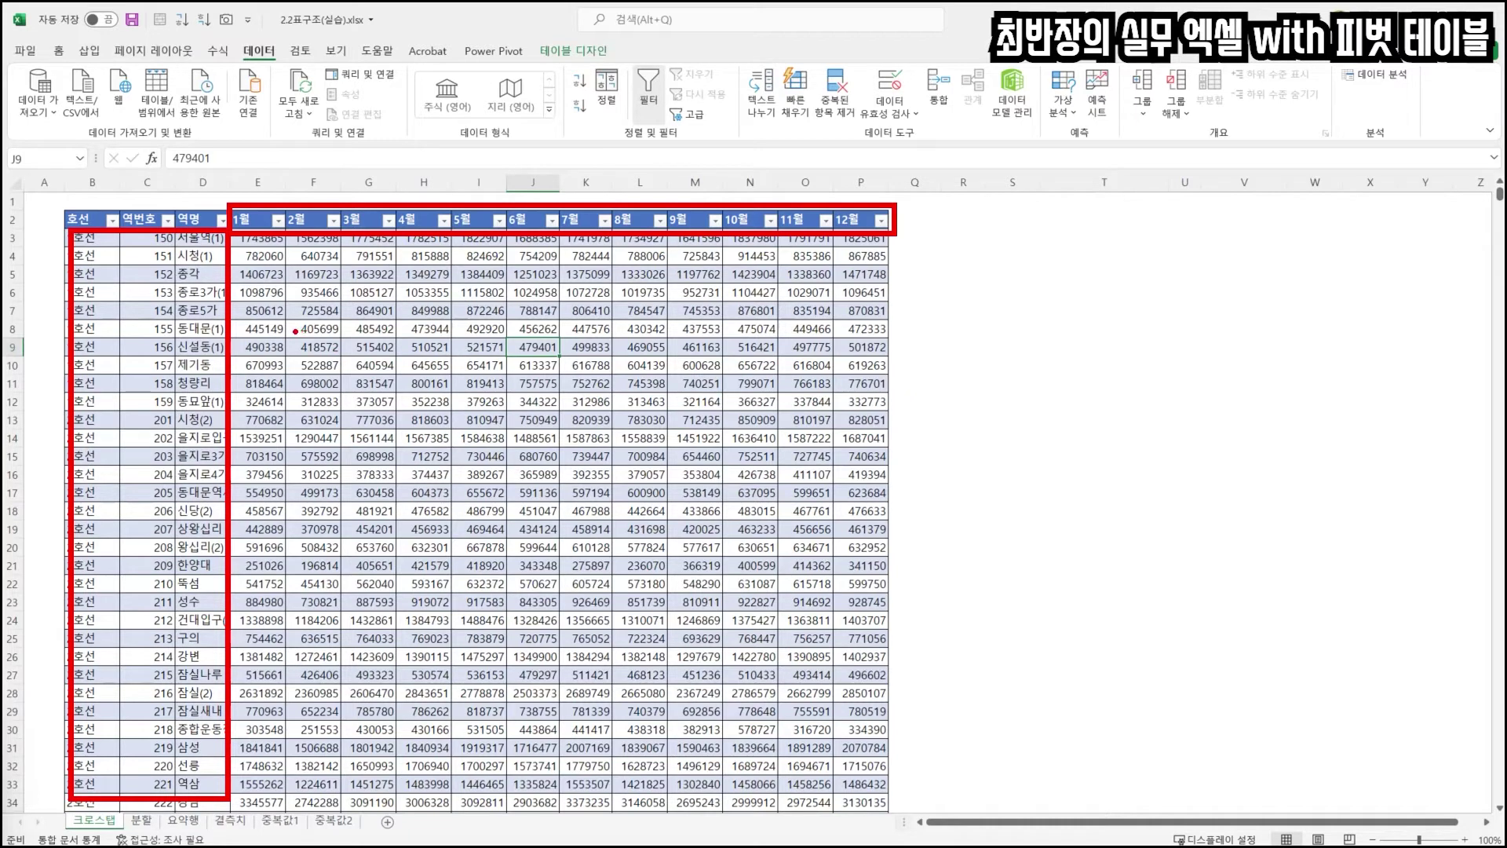
pyautogui.moveTo(231, 333); pyautogui.dragTo(381, 334)
pyautogui.moveTo(423, 239)
pyautogui.mouseDown()
pyautogui.moveTo(424, 318)
pyautogui.moveTo(441, 306)
pyautogui.moveTo(378, 350)
pyautogui.mouseUp()
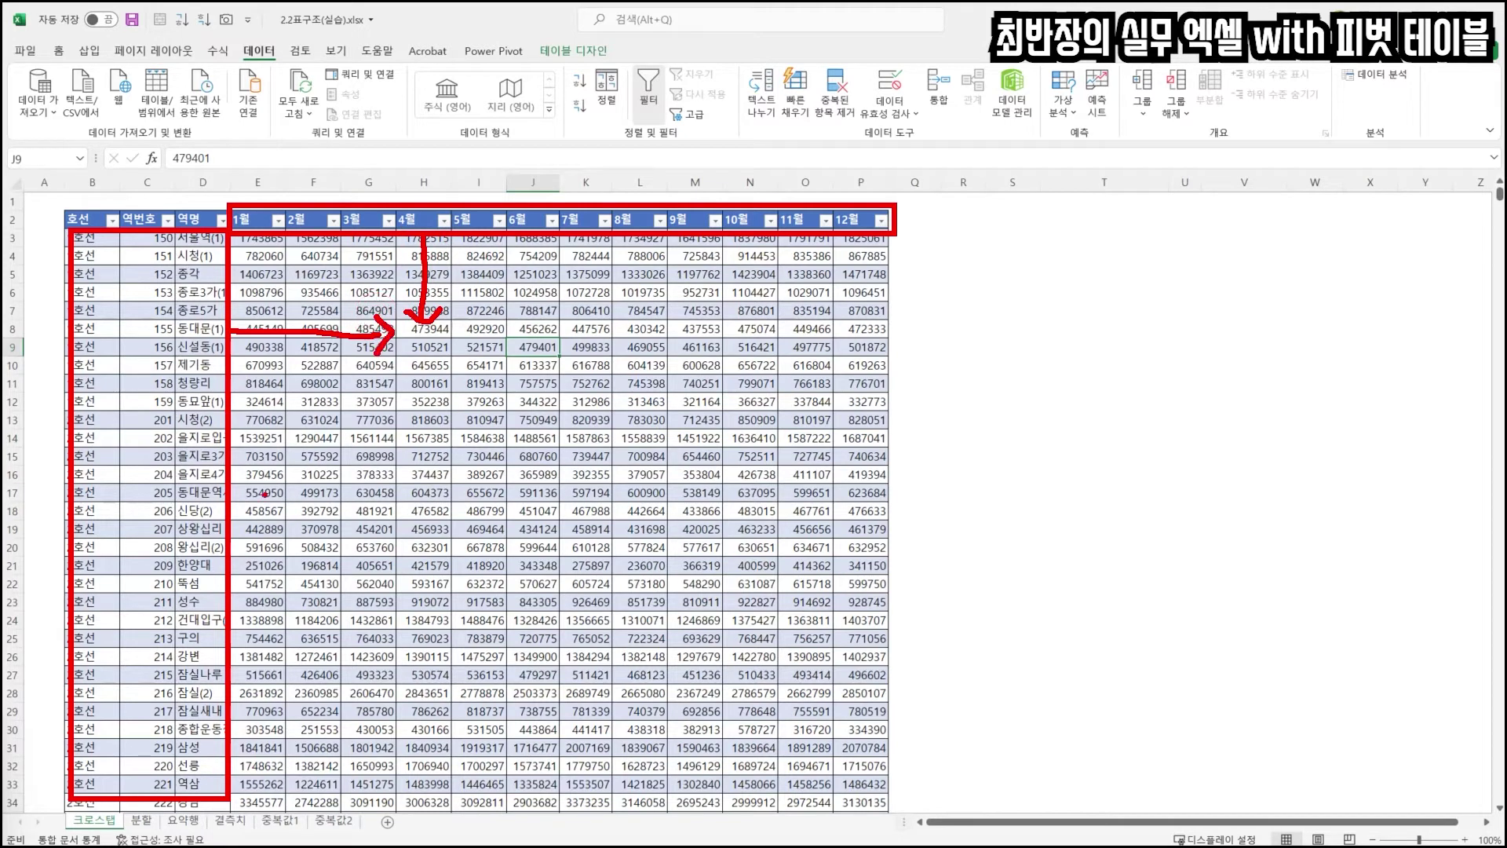
pyautogui.moveTo(239, 477)
pyautogui.mouseDown()
pyautogui.moveTo(561, 473)
pyautogui.moveTo(551, 482)
pyautogui.mouseUp()
pyautogui.moveTo(588, 228)
pyautogui.mouseDown()
pyautogui.moveTo(577, 472)
pyautogui.moveTo(594, 451)
pyautogui.mouseUp()
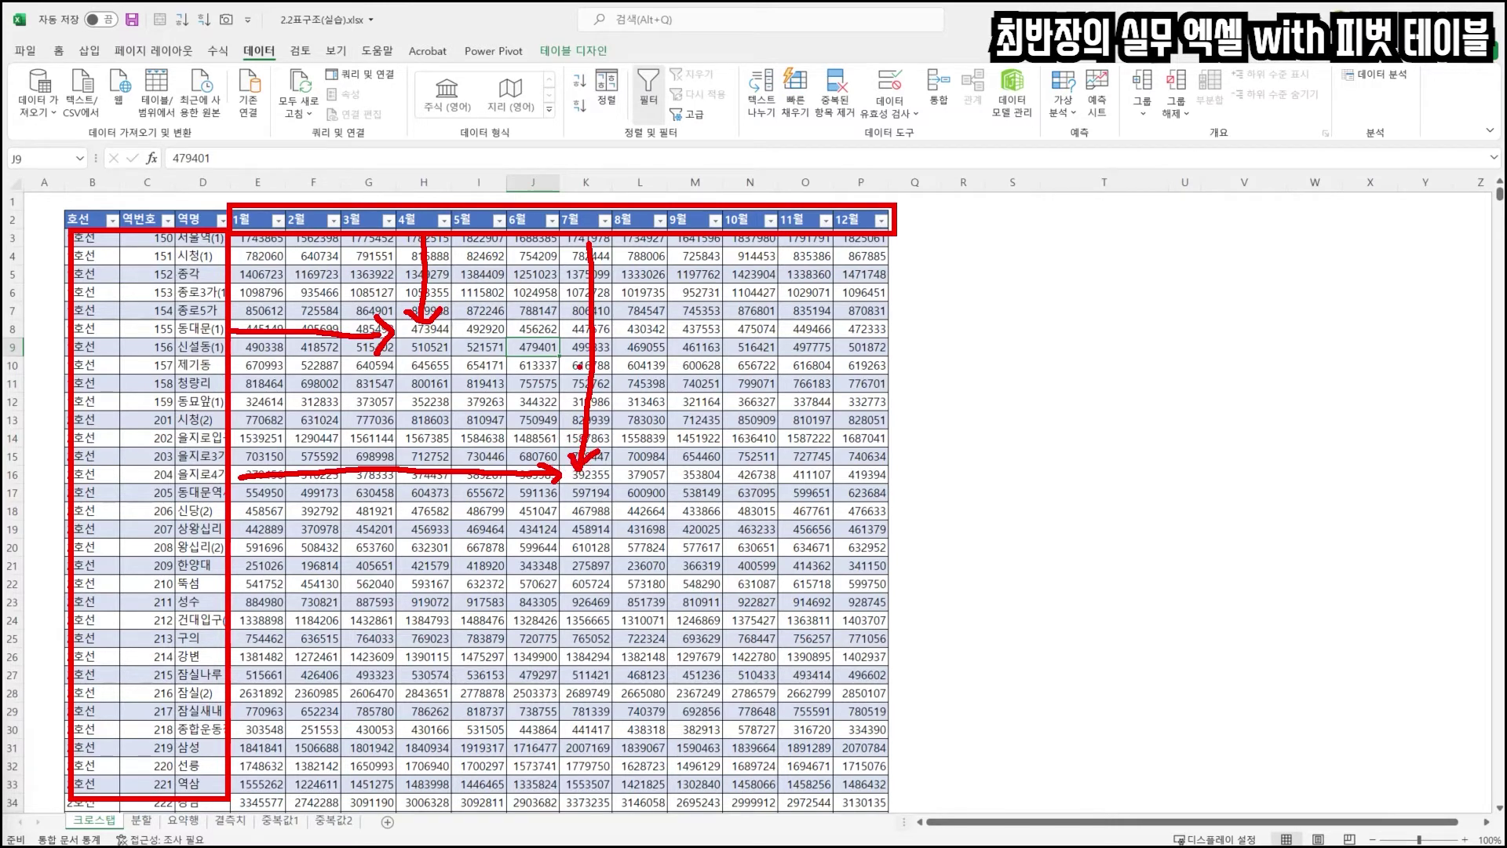
pyautogui.press('Escape')
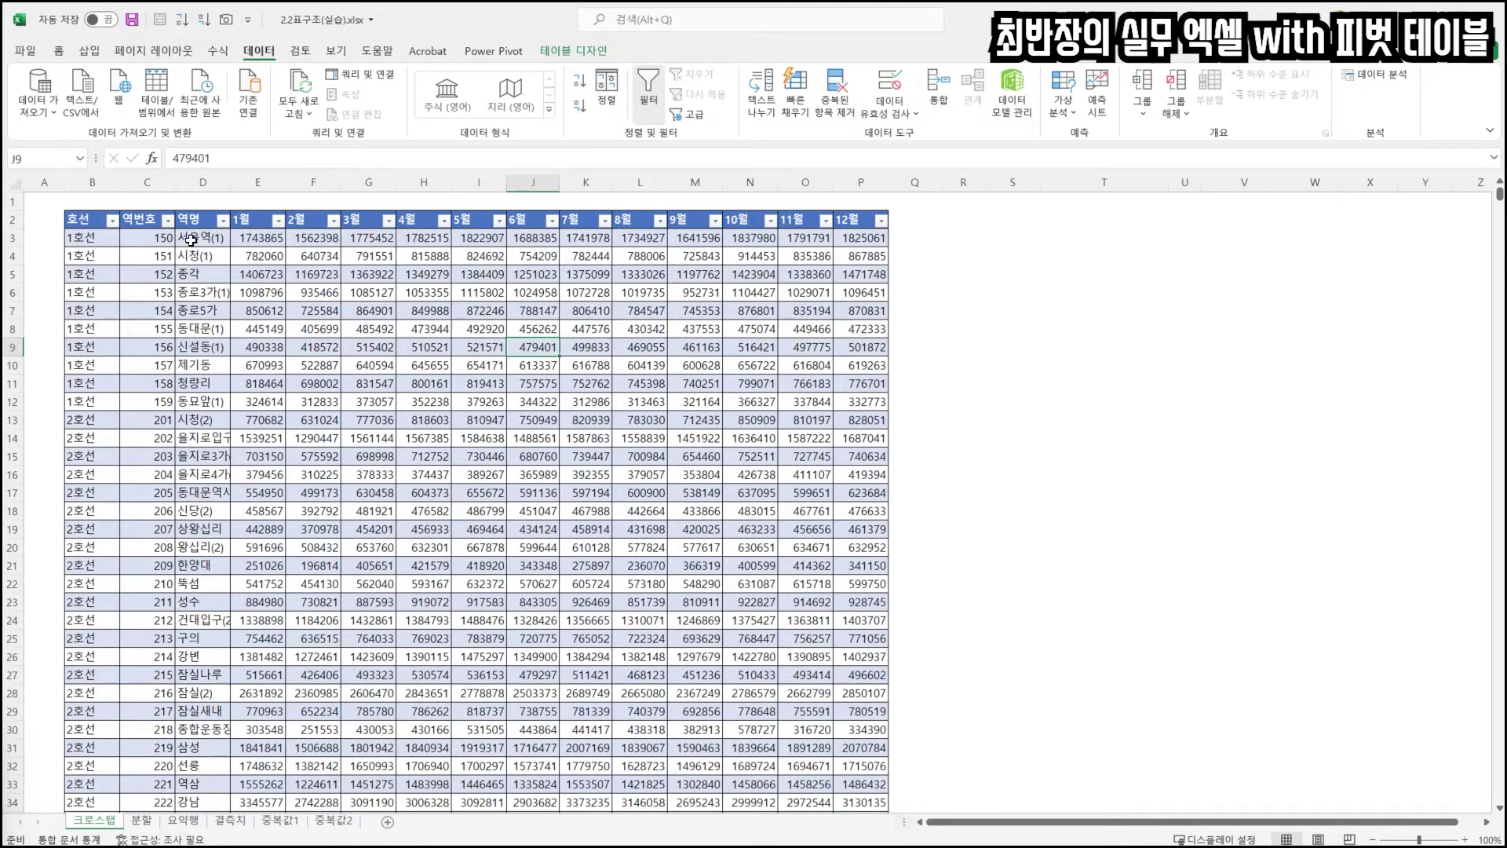
# - Check that the 호선–12월 data range is an Excel table by viewing its table design properties
pyautogui.click(92, 222)
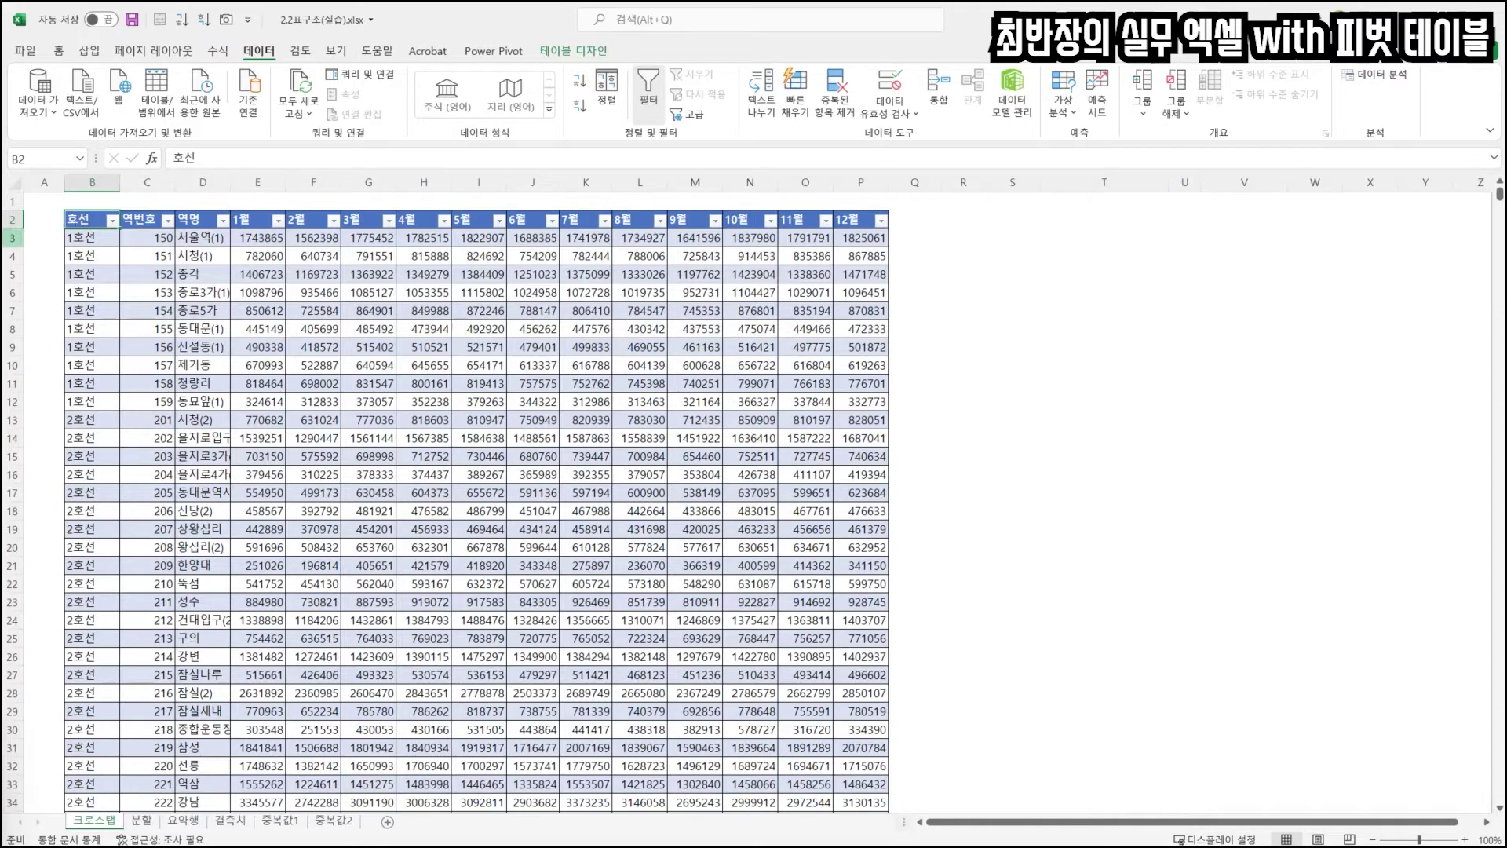
pyautogui.moveTo(92, 219); pyautogui.dragTo(872, 739)
pyautogui.moveTo(89, 223); pyautogui.dragTo(142, 238)
pyautogui.moveTo(375, 330); pyautogui.dragTo(863, 658)
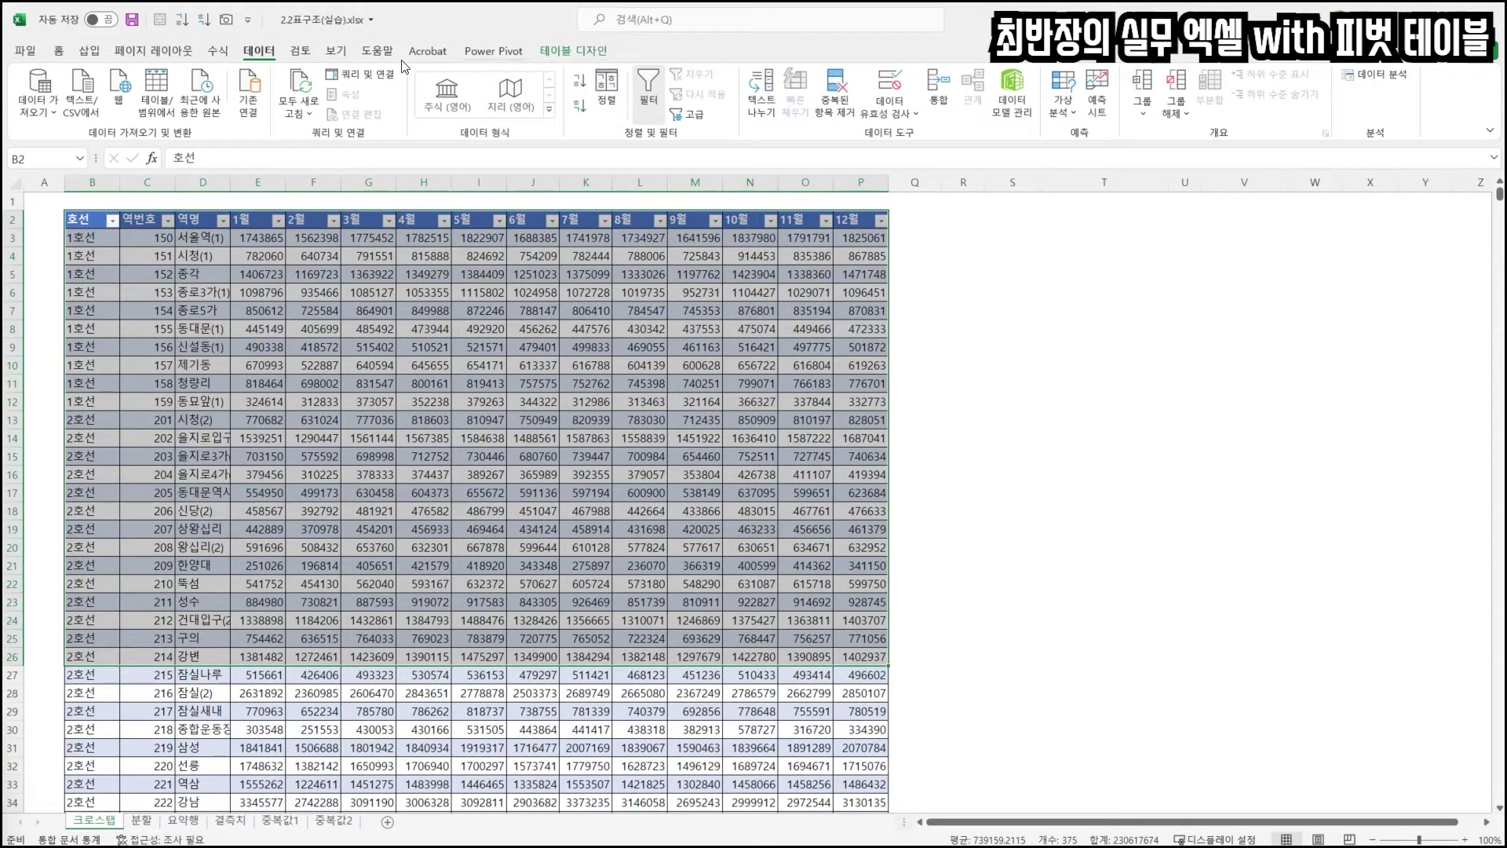
pyautogui.click(570, 56)
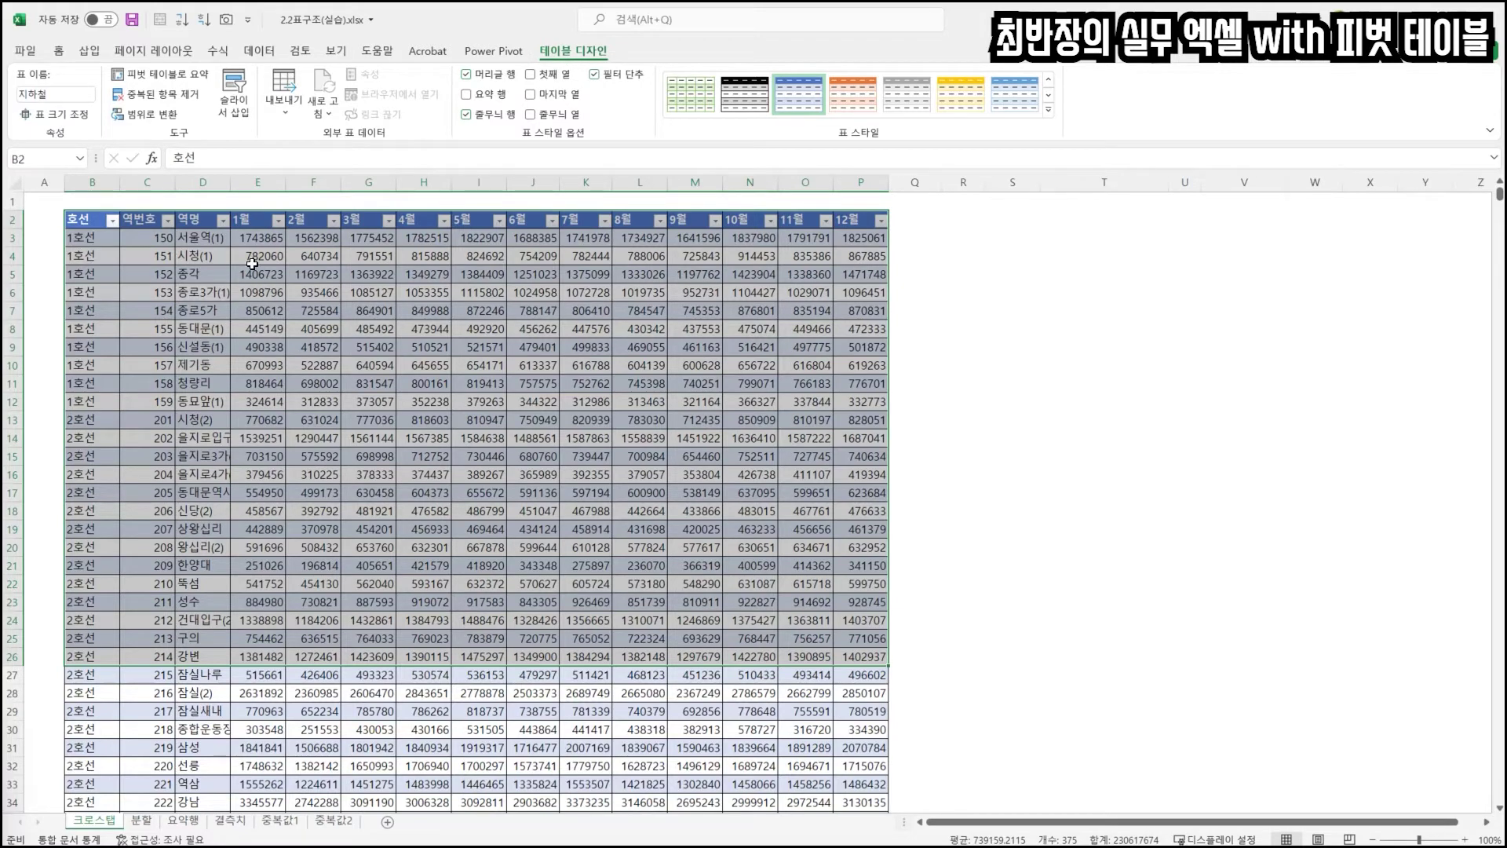
# - Load the cross-tab sheet's 지하철 table into the Power Query editor as a query from table/range
pyautogui.click(78, 226)
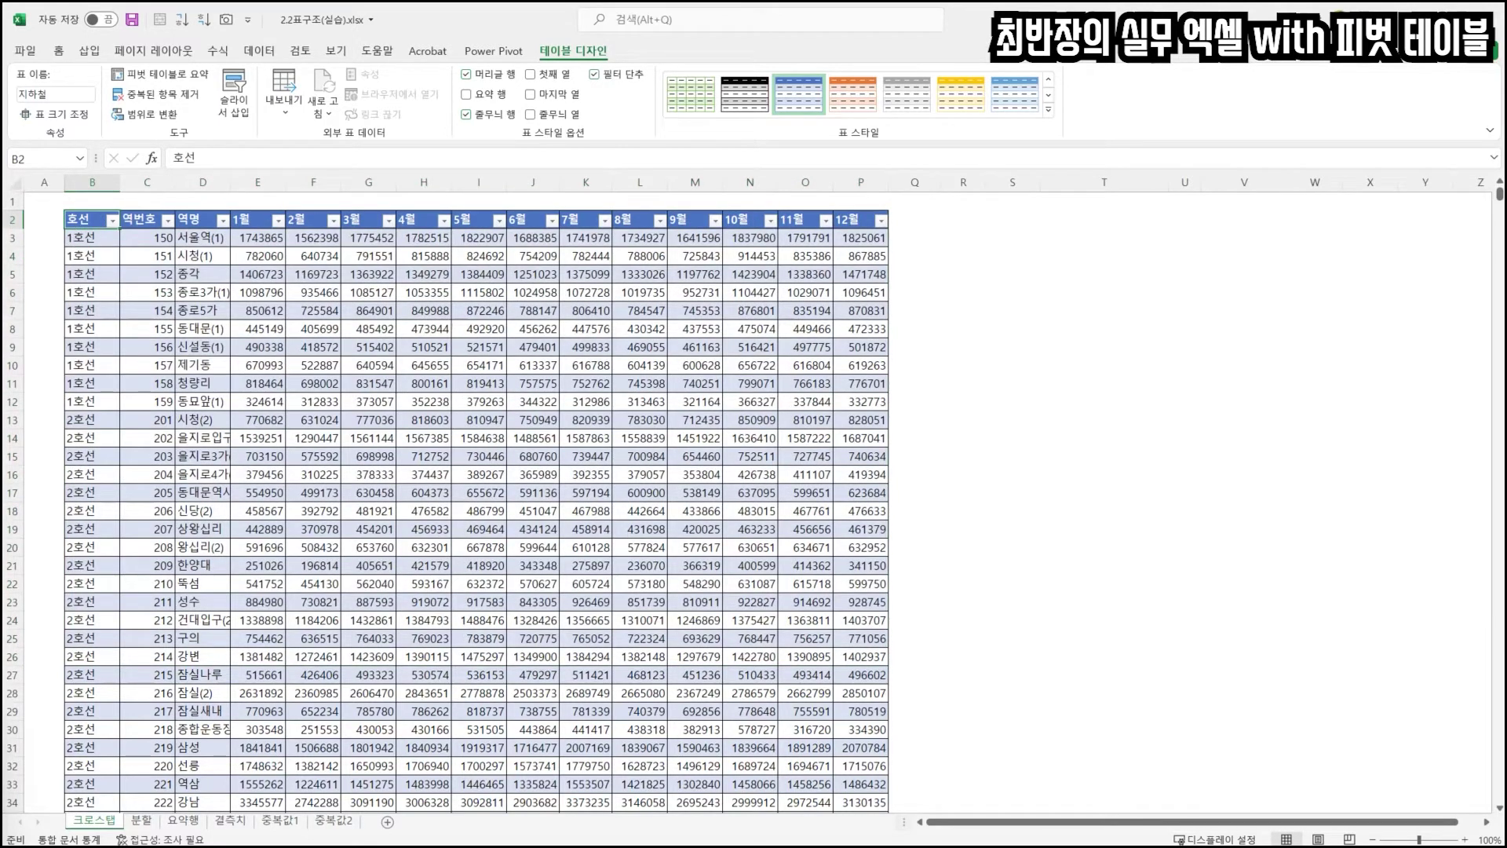
pyautogui.click(261, 52)
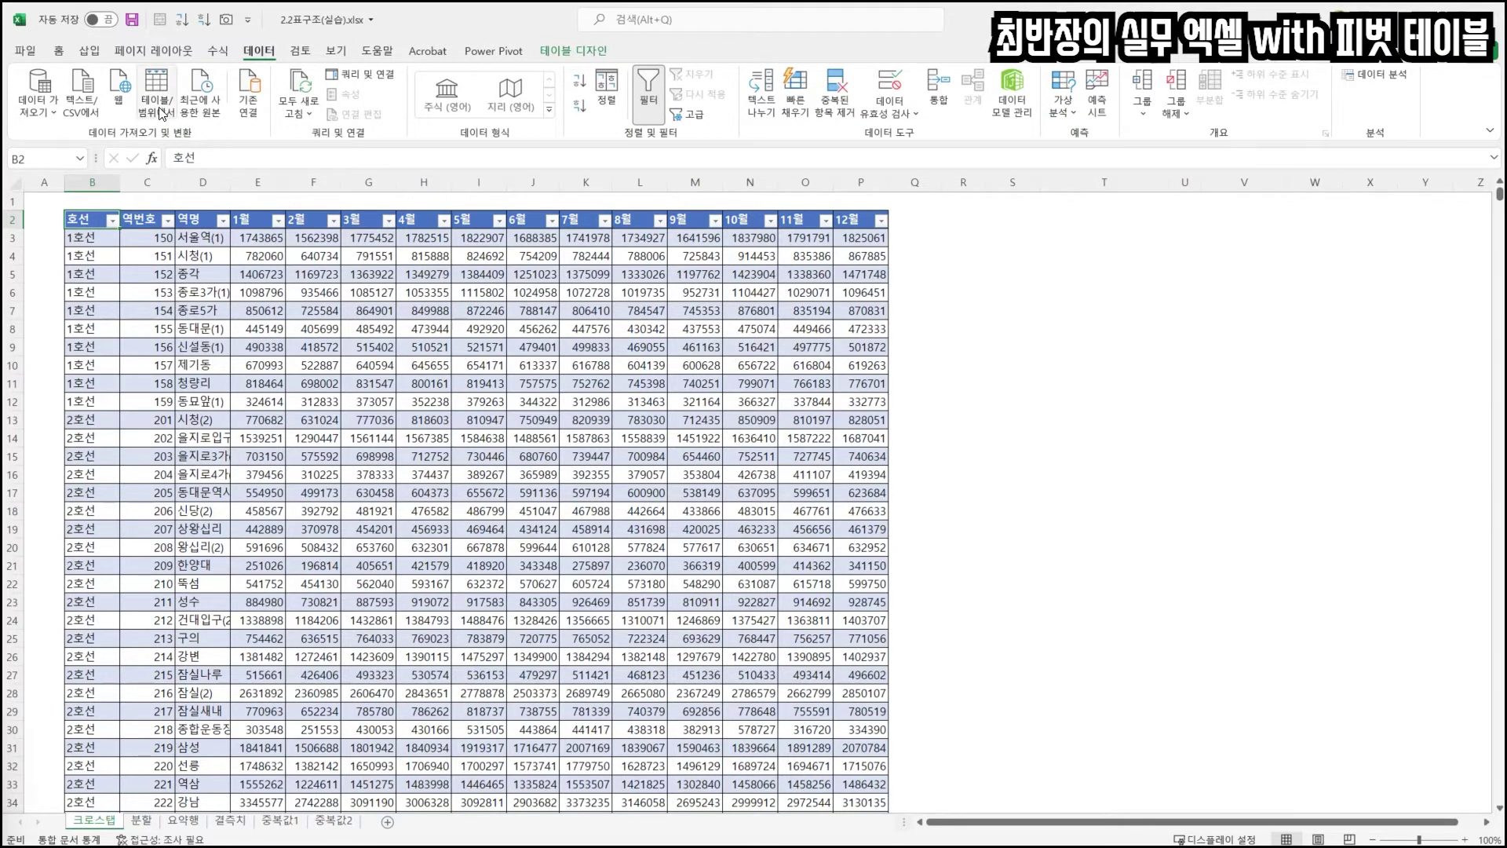
pyautogui.hotkey('ctrl', '2')
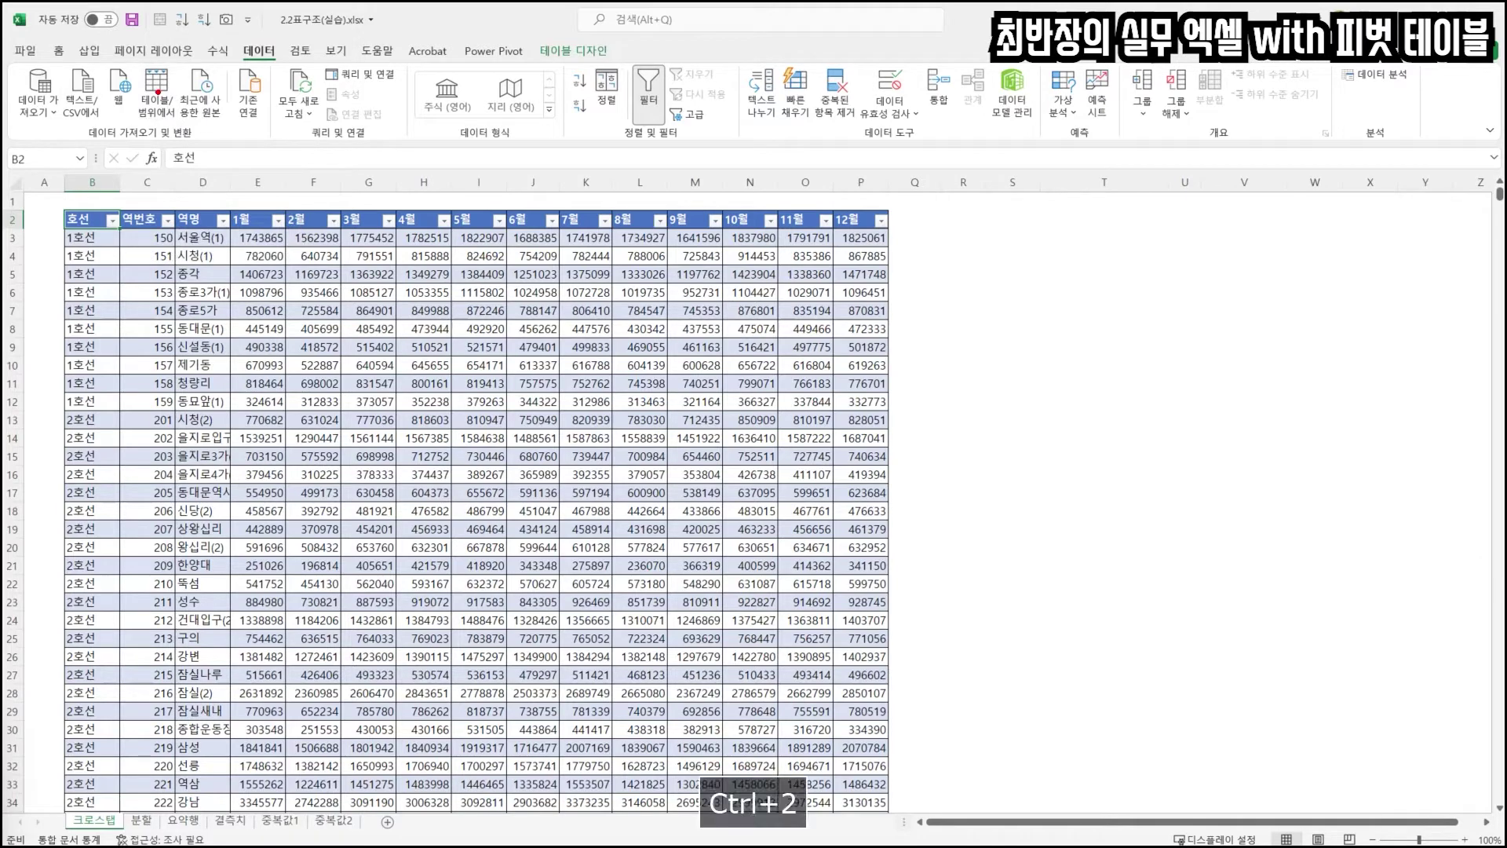
pyautogui.moveTo(133, 58); pyautogui.dragTo(185, 121)
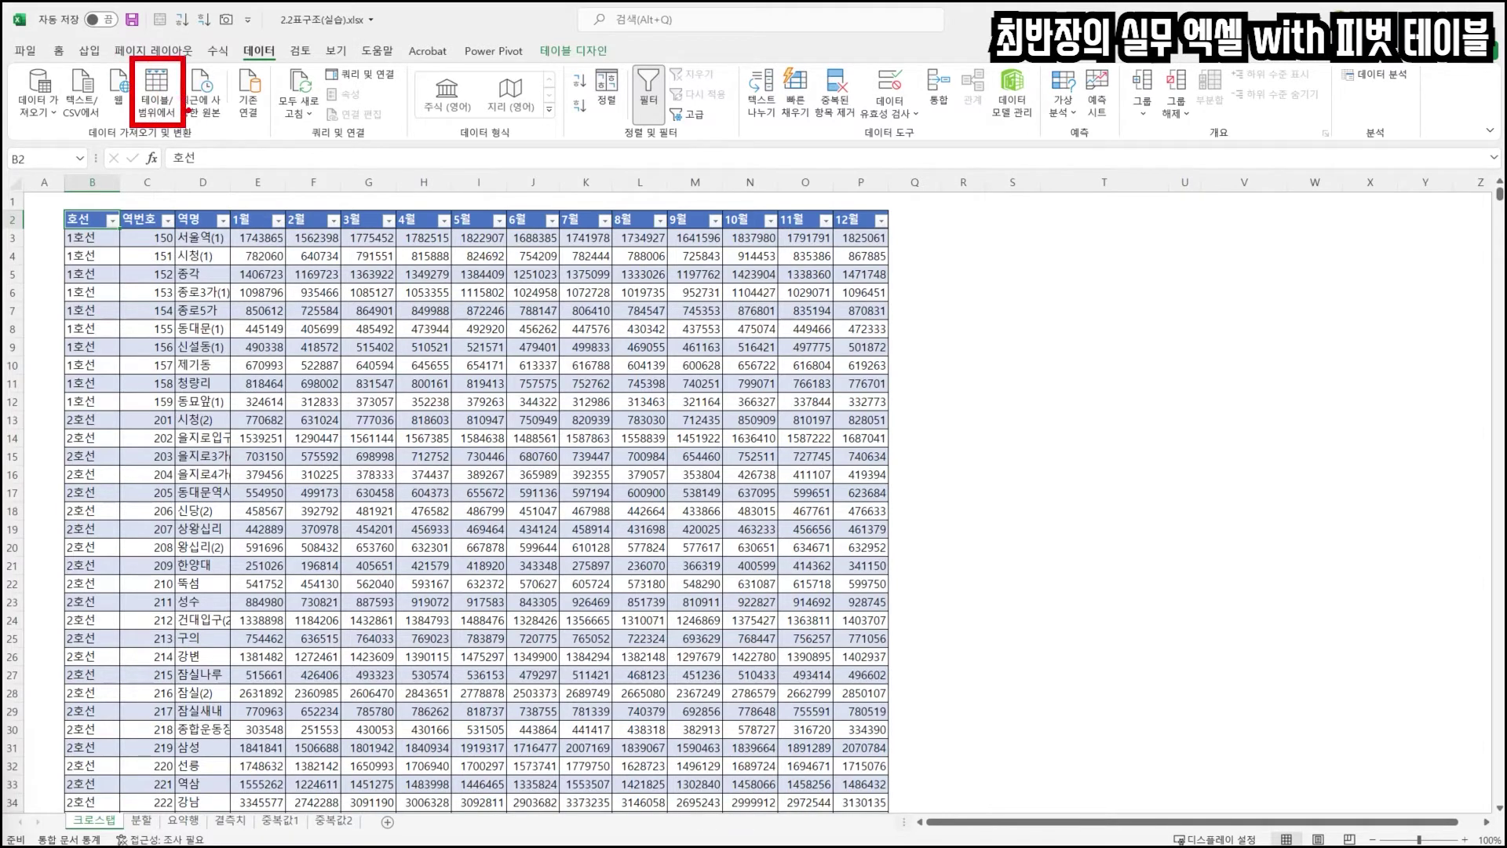
pyautogui.press('Escape')
pyautogui.click(156, 100)
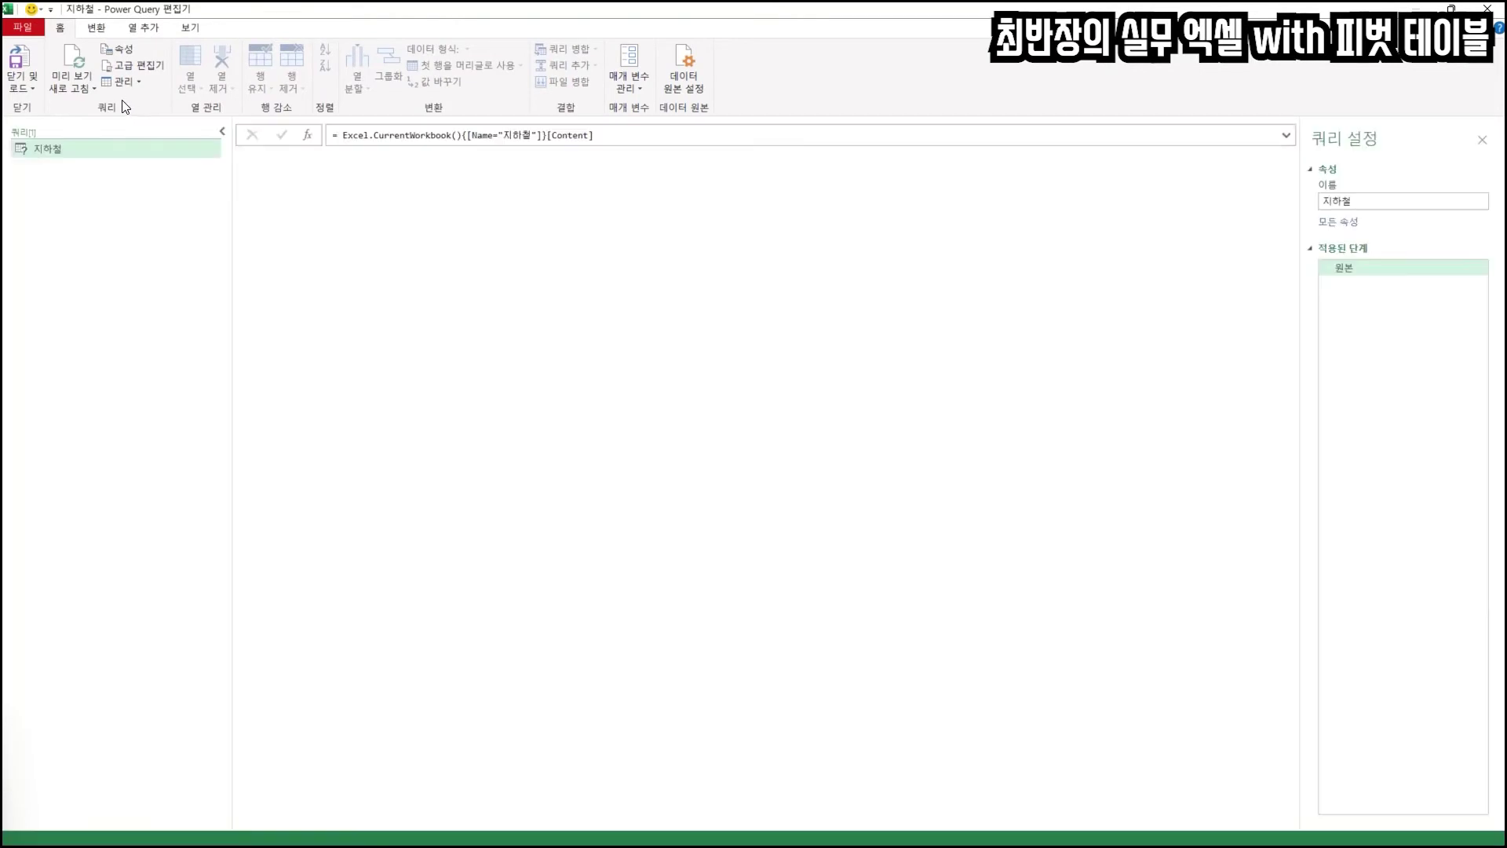
# - Float the Power Query editor window over the worksheet and maximize it again
pyautogui.moveTo(147, 9); pyautogui.dragTo(432, 206)
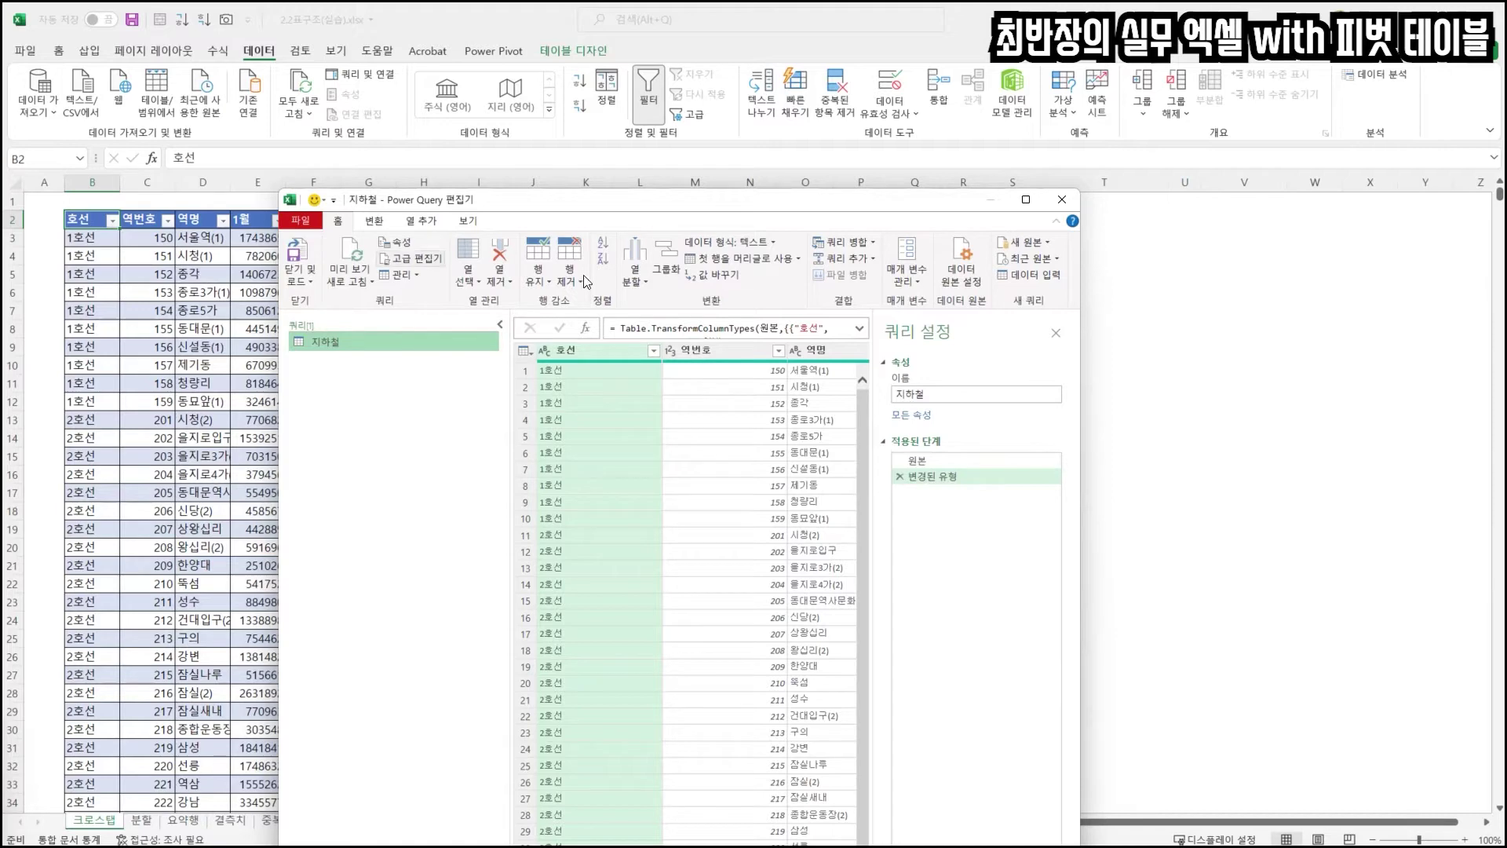
pyautogui.moveTo(536, 206); pyautogui.dragTo(548, 299)
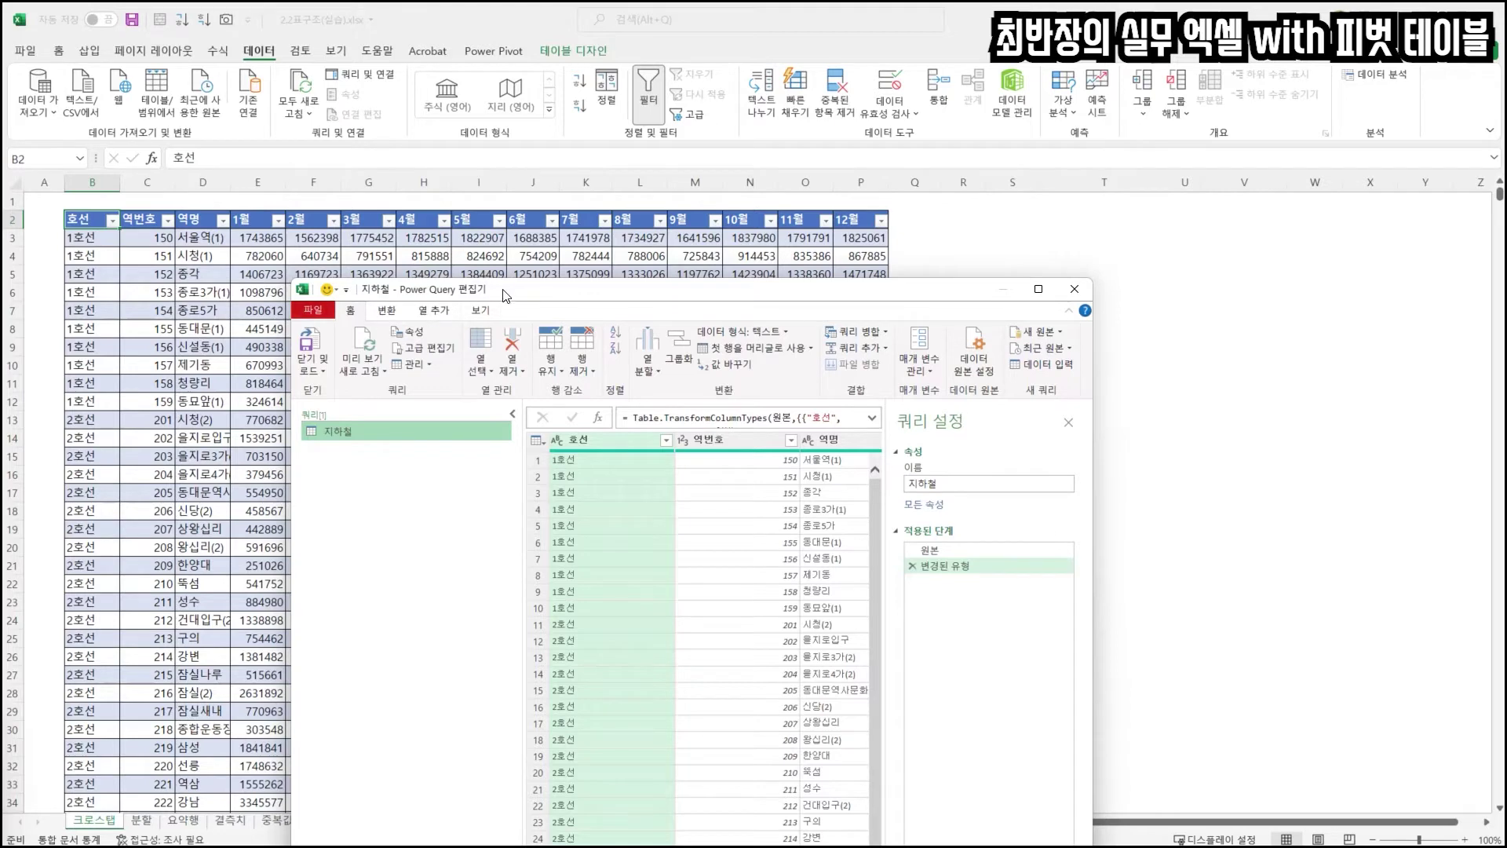
pyautogui.moveTo(504, 294); pyautogui.dragTo(461, 211)
pyautogui.doubleClick(461, 209)
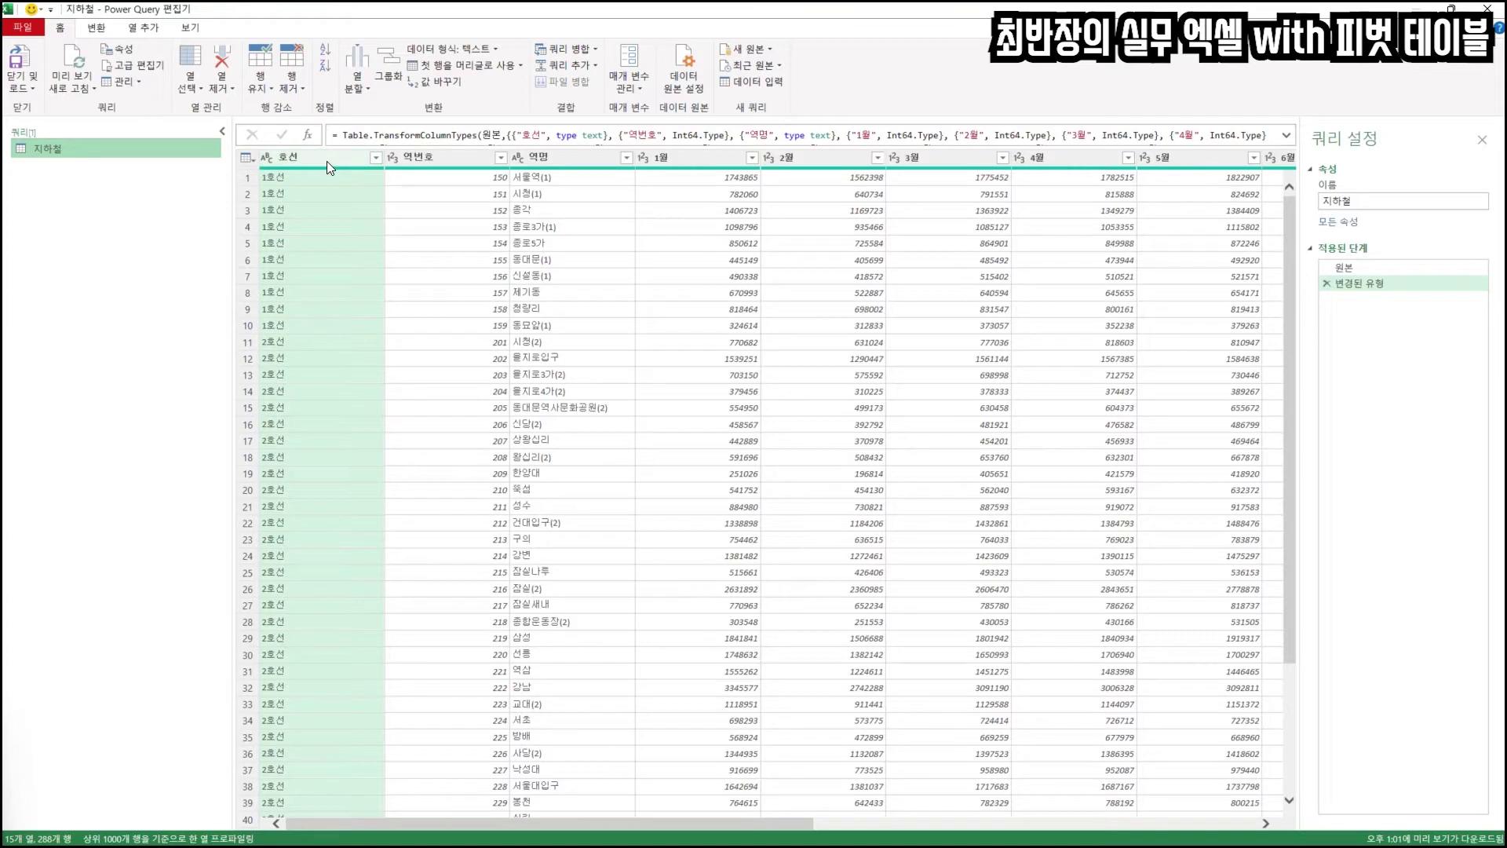
# - Select the columns 호선 through 역명, and instead select the month columns from 1월 onward
pyautogui.keyDown('shift'); pyautogui.click(559, 157); pyautogui.keyUp('shift')
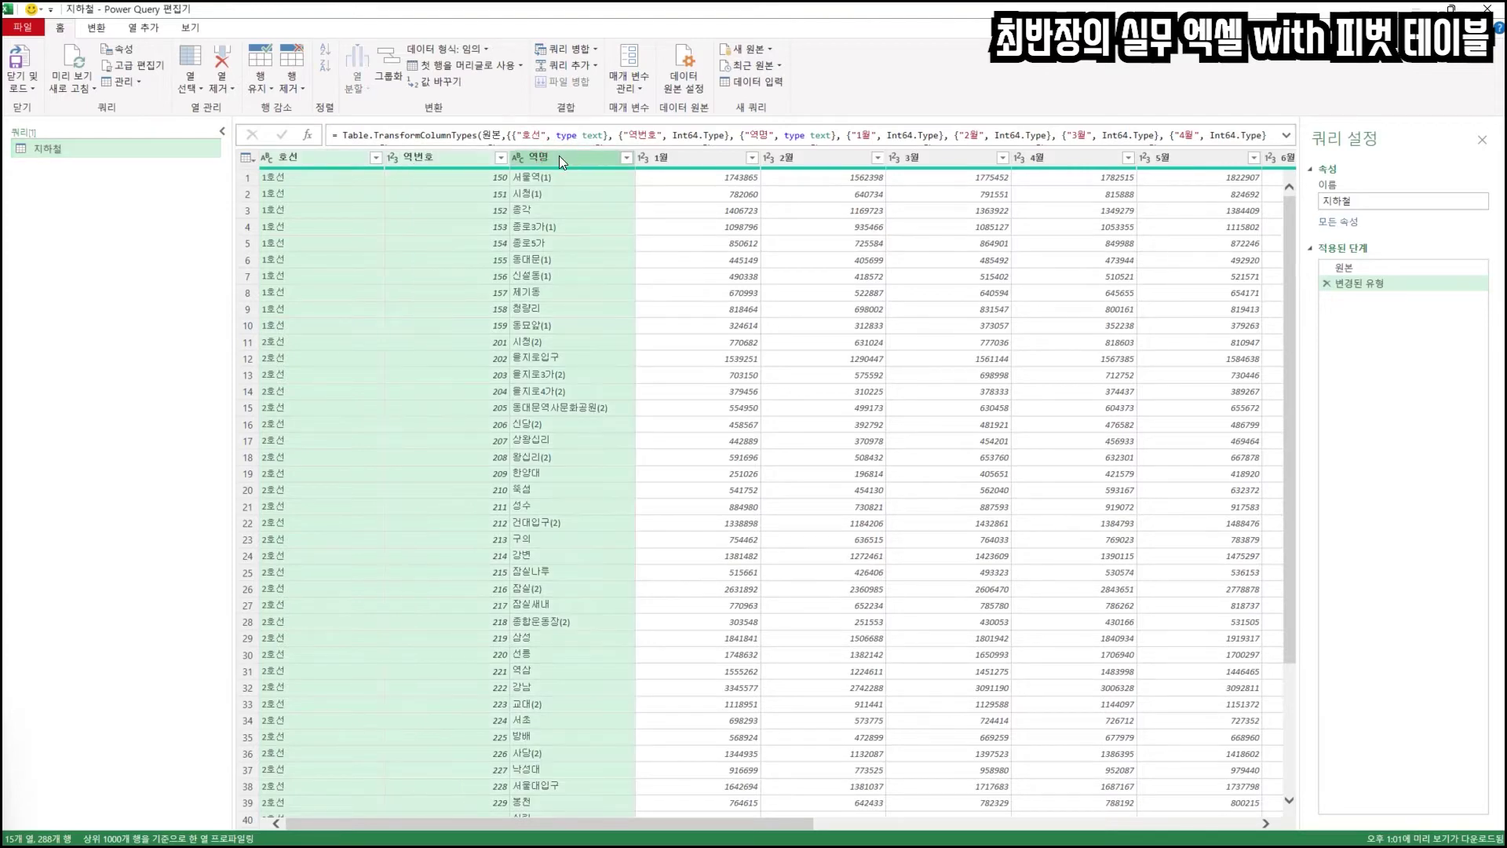
pyautogui.click(674, 157)
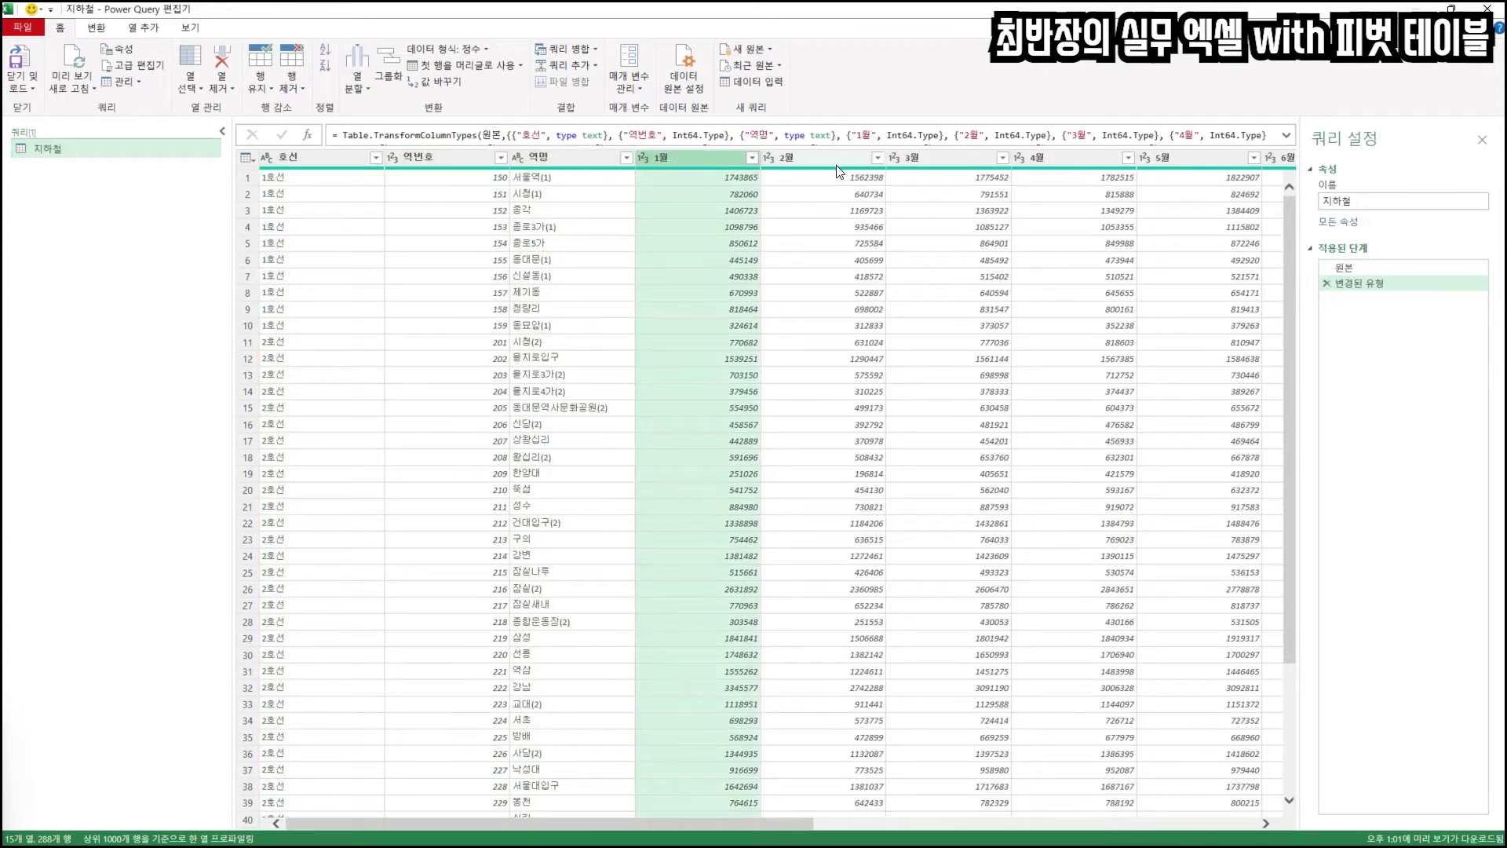
pyautogui.hotkey('shift', 'Right')
pyautogui.hotkey('shift', 'Right')
pyautogui.hotkey('shift', 'Right')
pyautogui.hotkey('shift', 'Right')
pyautogui.hotkey('shift', 'Right')
pyautogui.hotkey('shift', 'Right')
pyautogui.hotkey('shift', 'Right')
pyautogui.hotkey('shift', 'Right')
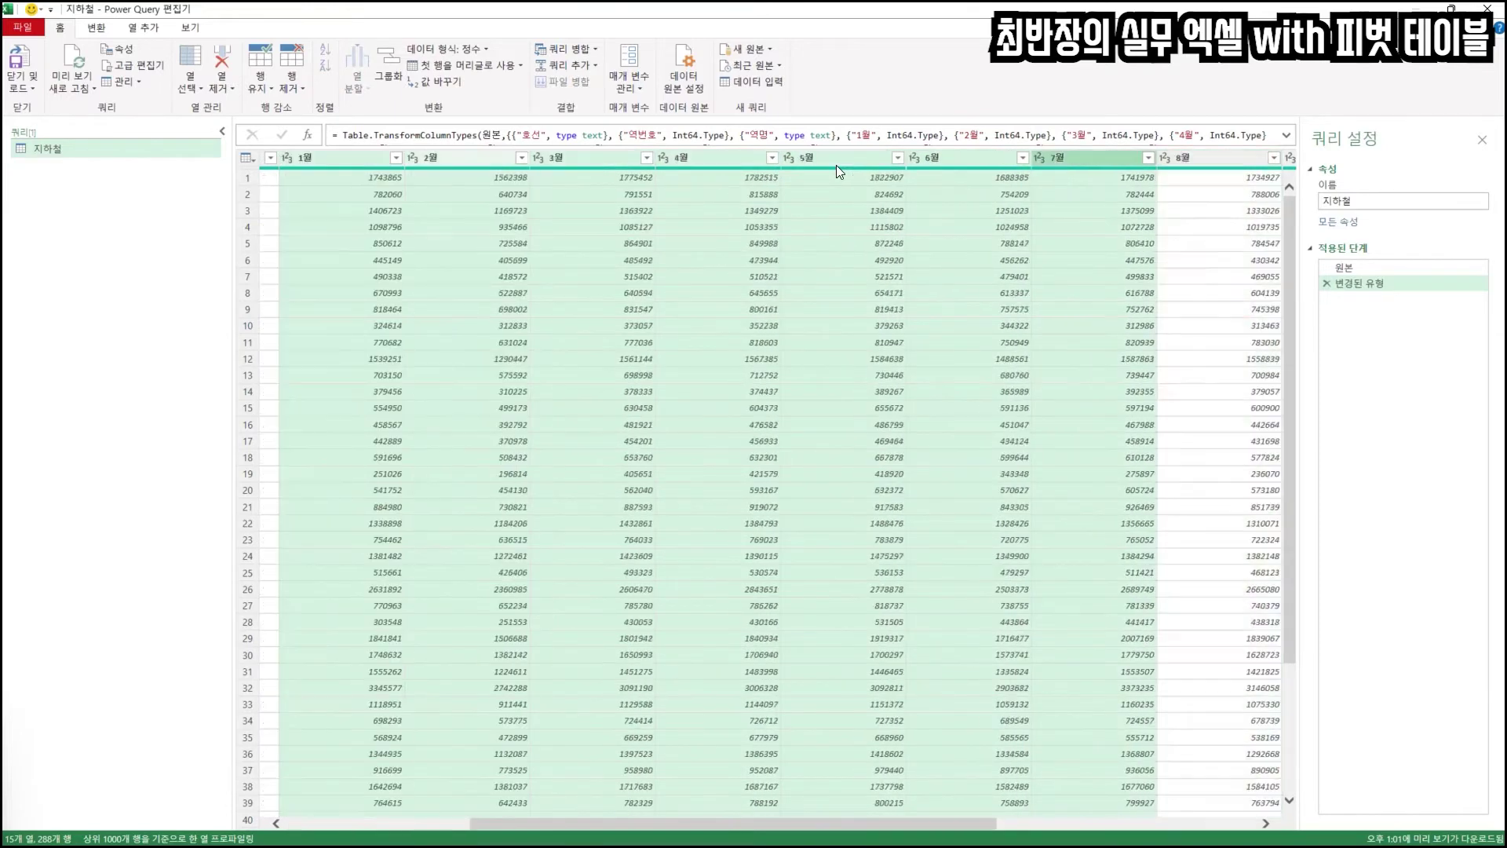
# - Replace the month column selection with only the 호선 column
pyautogui.press('Left')
pyautogui.press('Left')
pyautogui.press('Left')
pyautogui.press('Left')
pyautogui.press('Left')
pyautogui.press('Left')
pyautogui.press('Left')
pyautogui.press('Left')
pyautogui.press('Left')
pyautogui.press('Left')
pyautogui.press('Left')
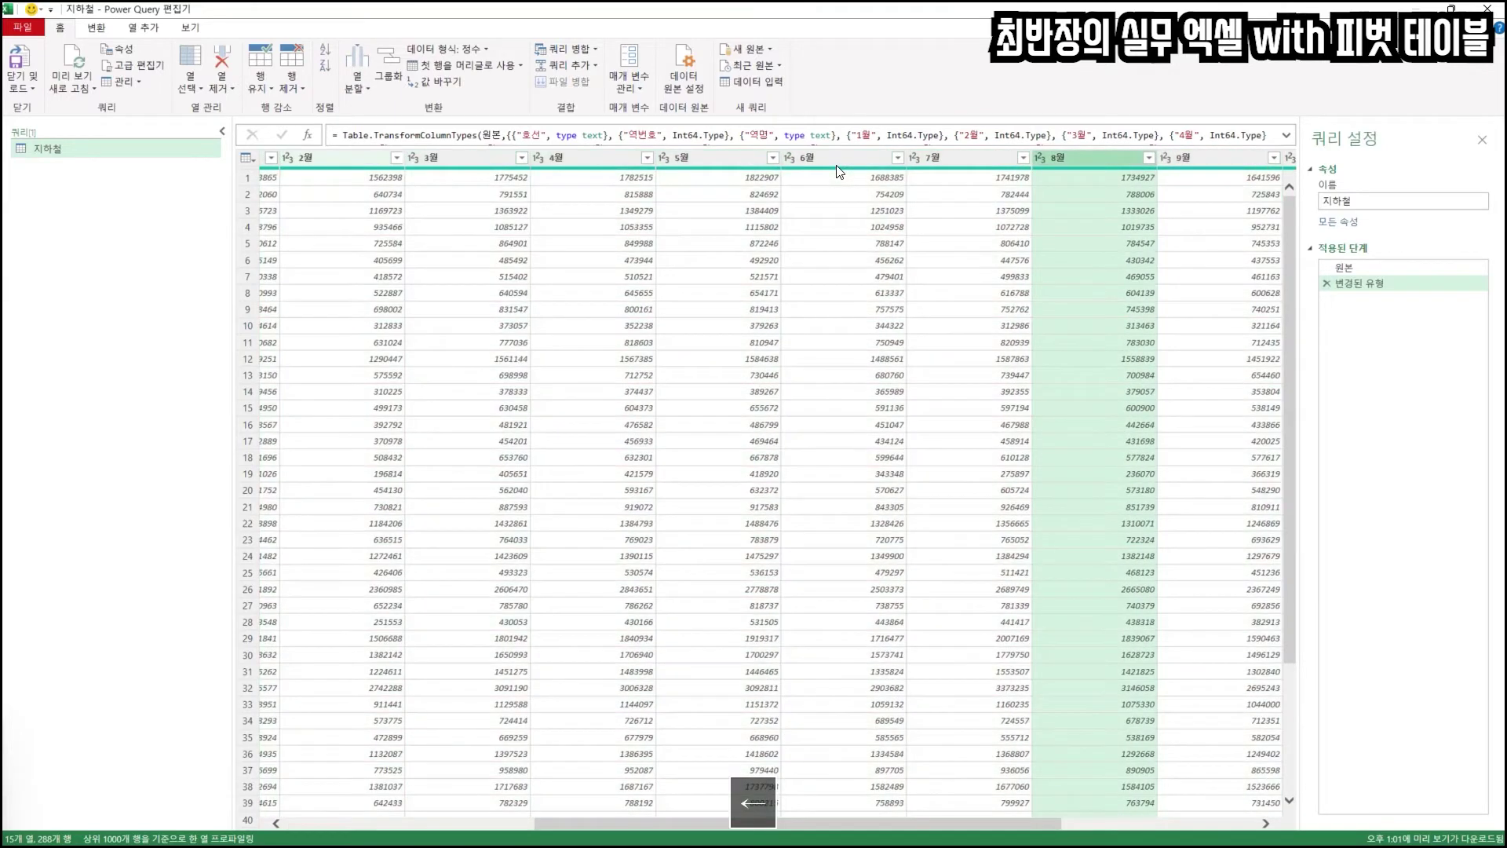
pyautogui.press('Right')
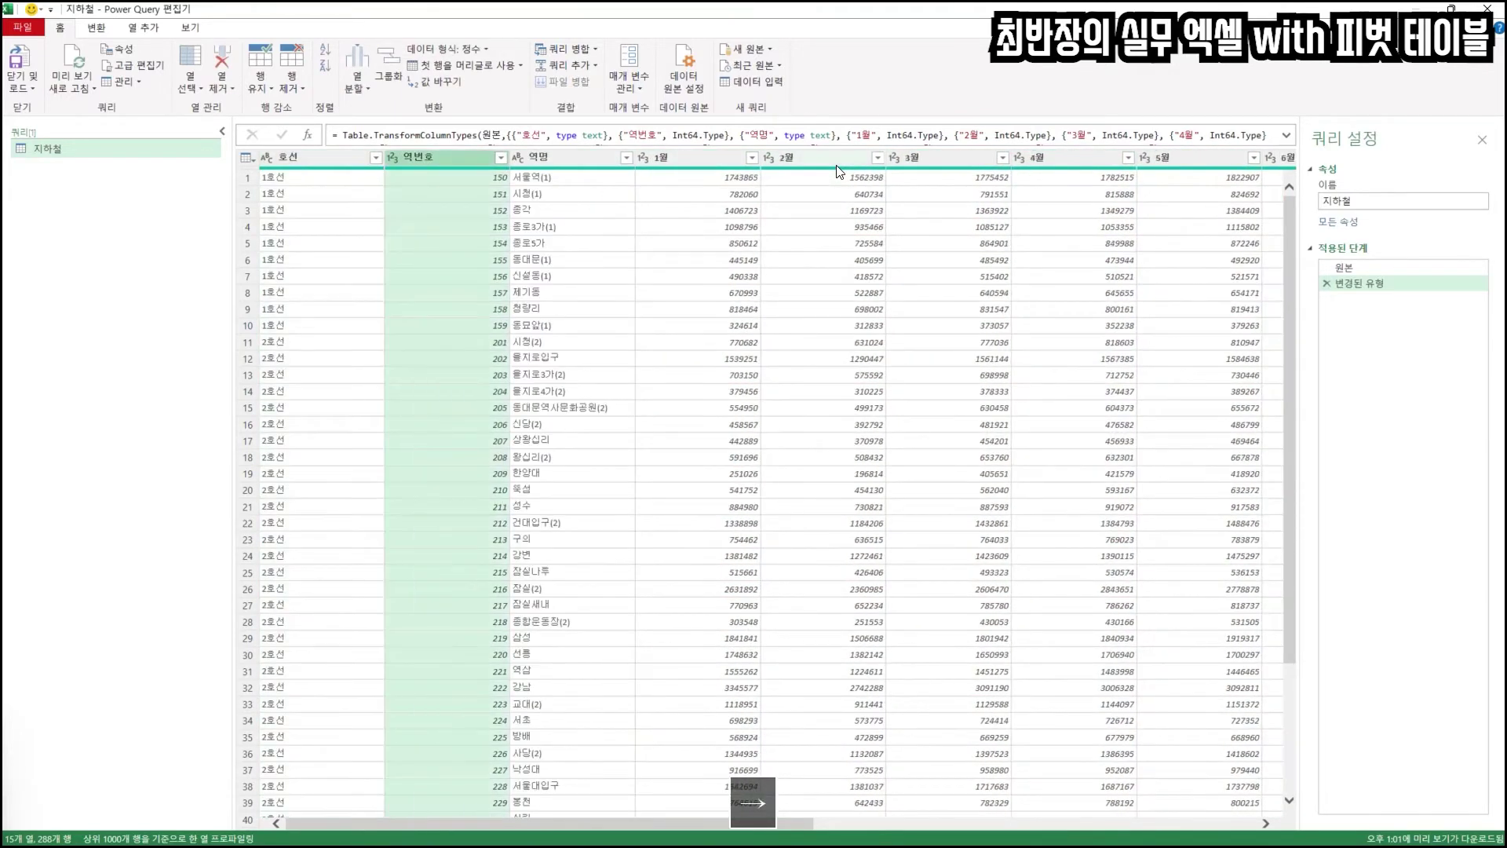
pyautogui.click(317, 163)
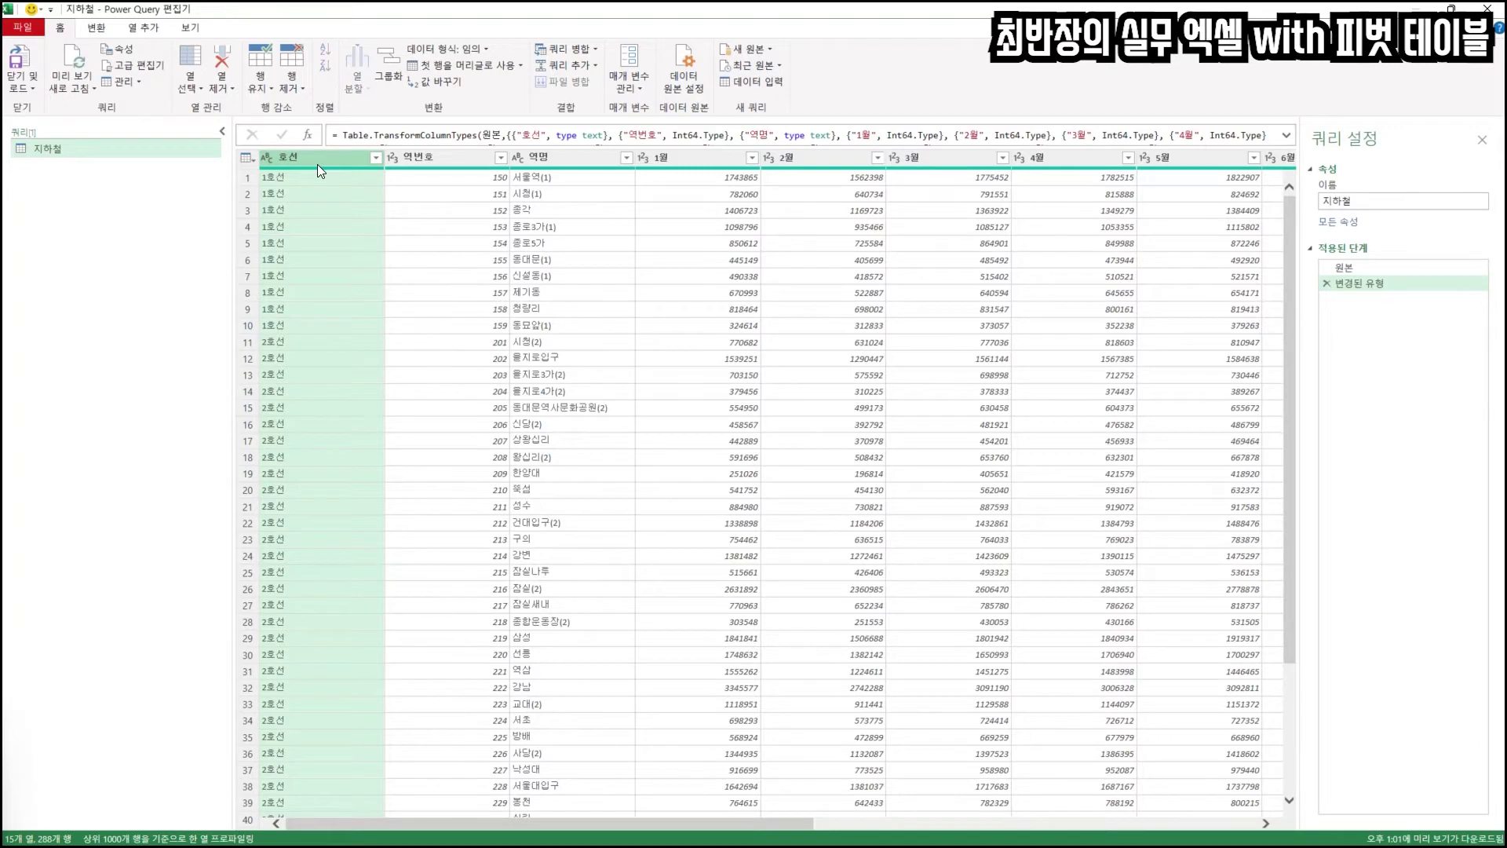
# - Extend the selection to cover 호선, 역번호 and 역명, and unpivot all other columns
pyautogui.hotkey('shift', 'Right')
pyautogui.hotkey('shift', 'Right')
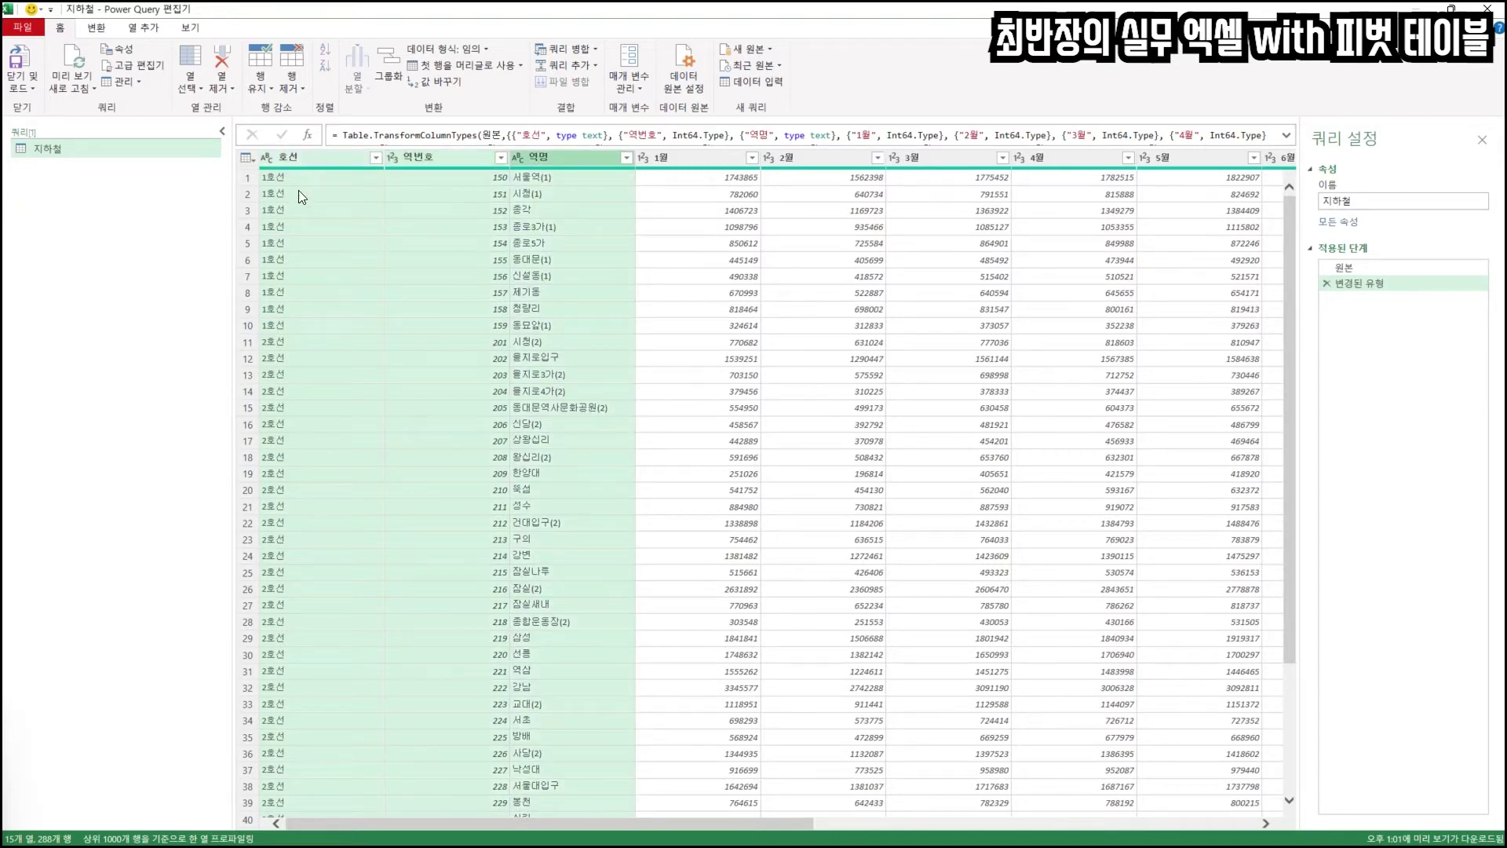
pyautogui.click(96, 28)
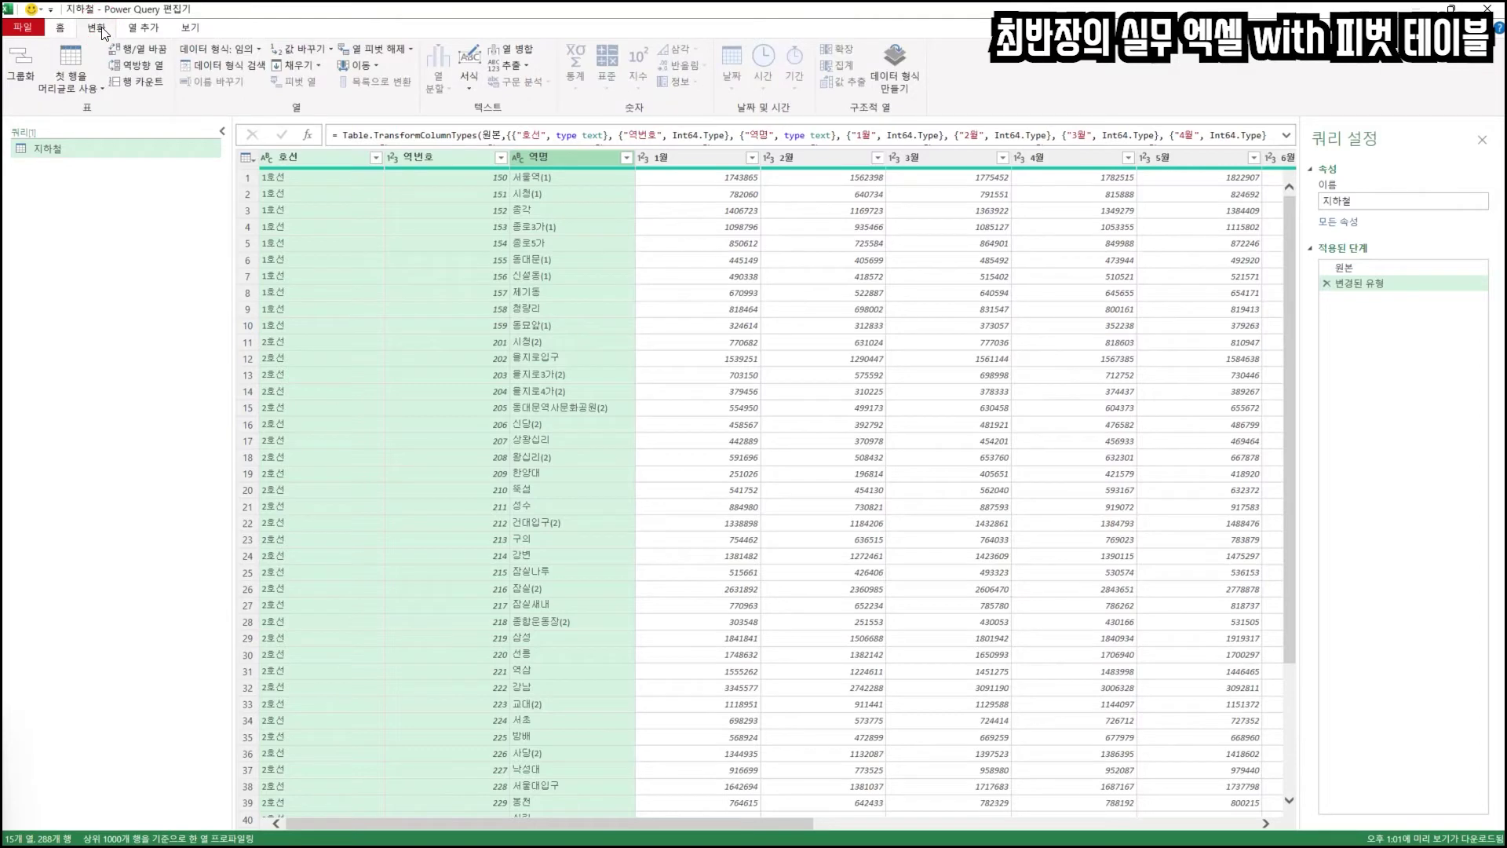
pyautogui.click(409, 49)
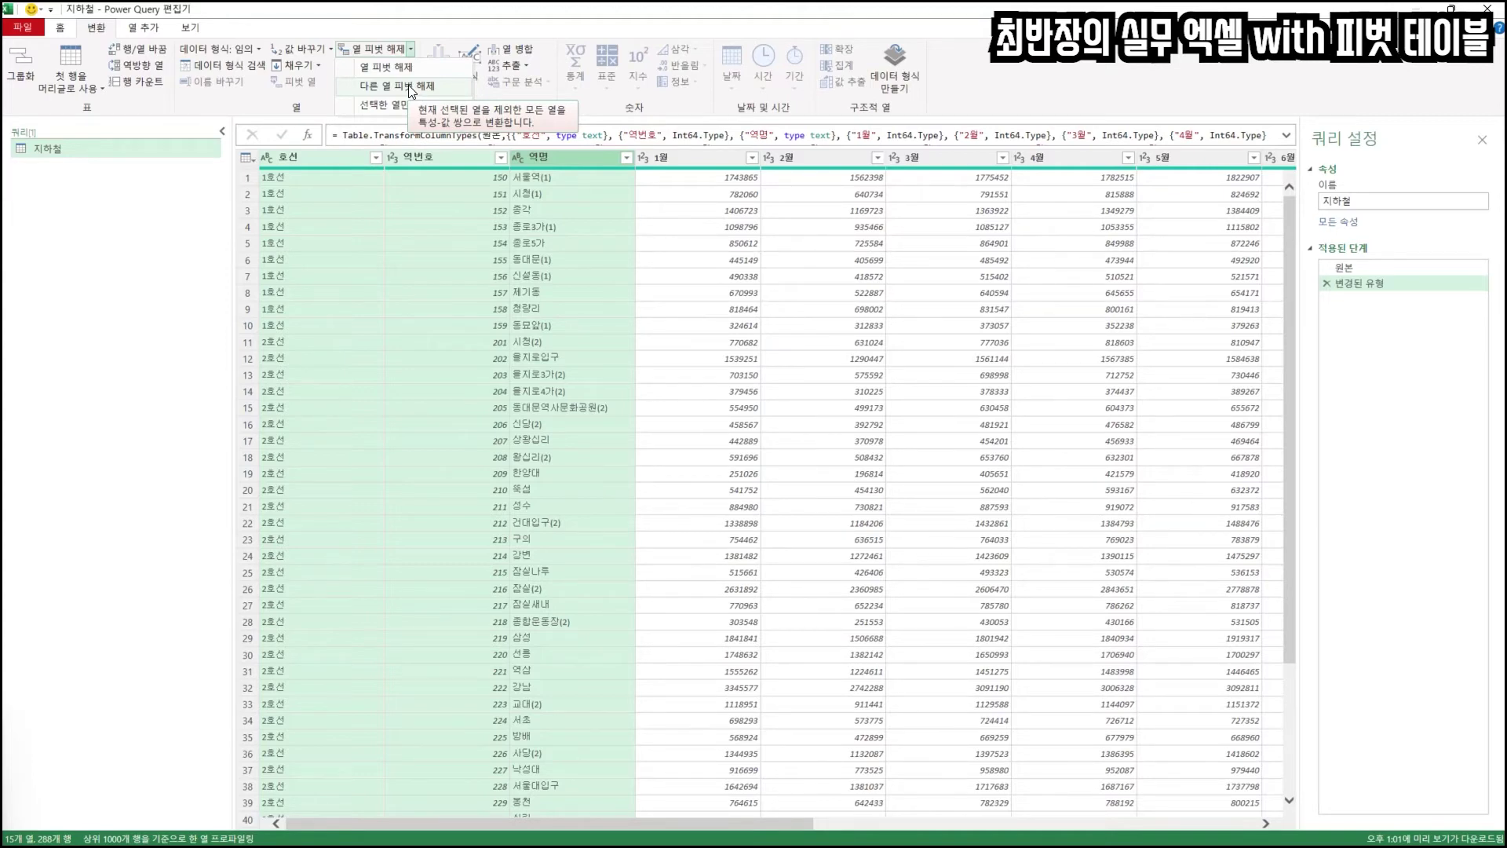
pyautogui.click(410, 87)
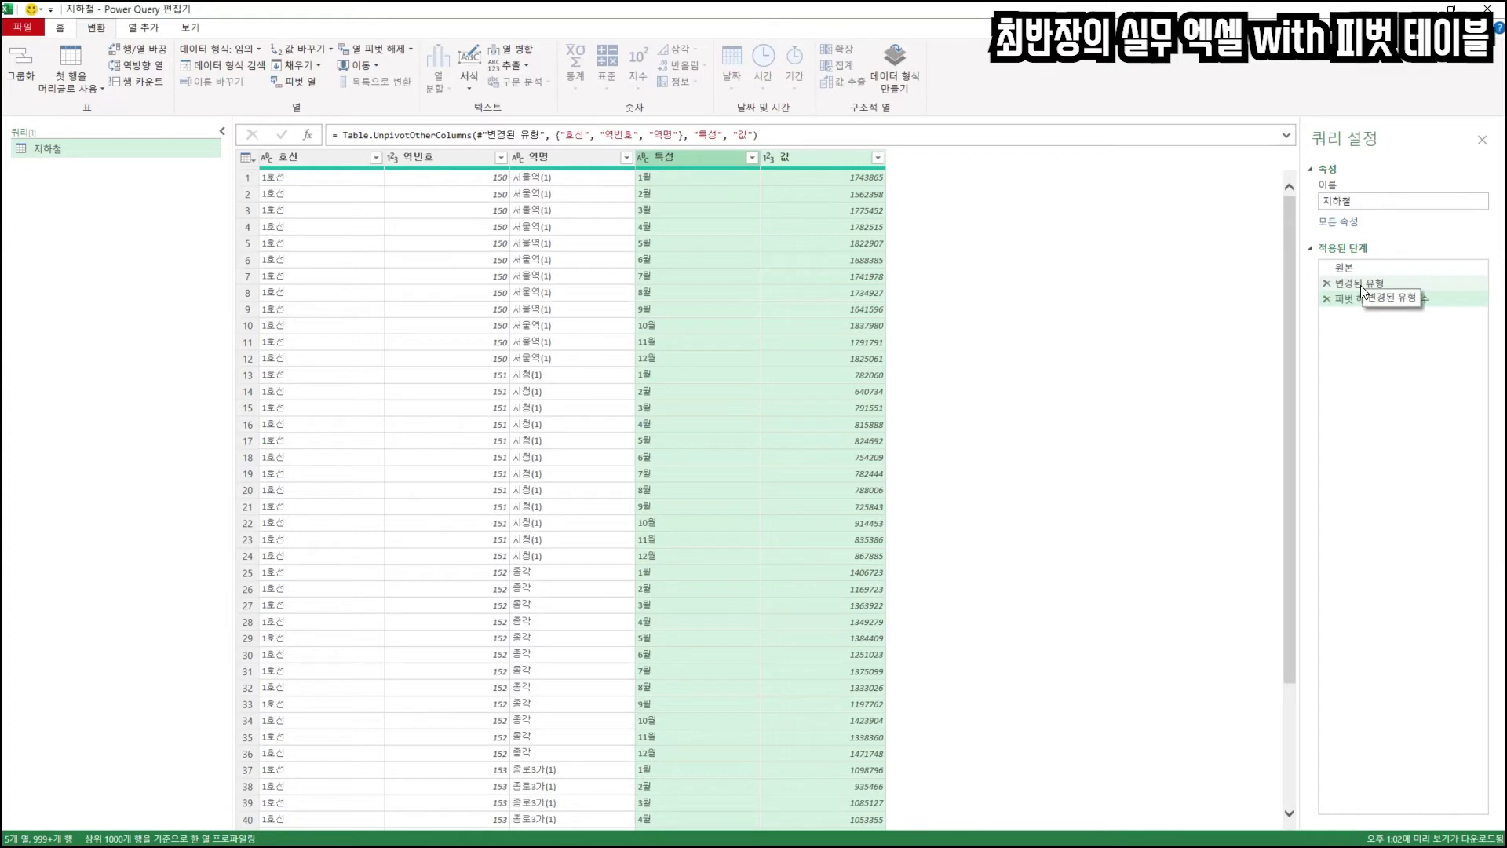
# - Compare the data at the 변경된 유형 applied step with the unpivoted result, ending on the unpivot step
pyautogui.click(1392, 284)
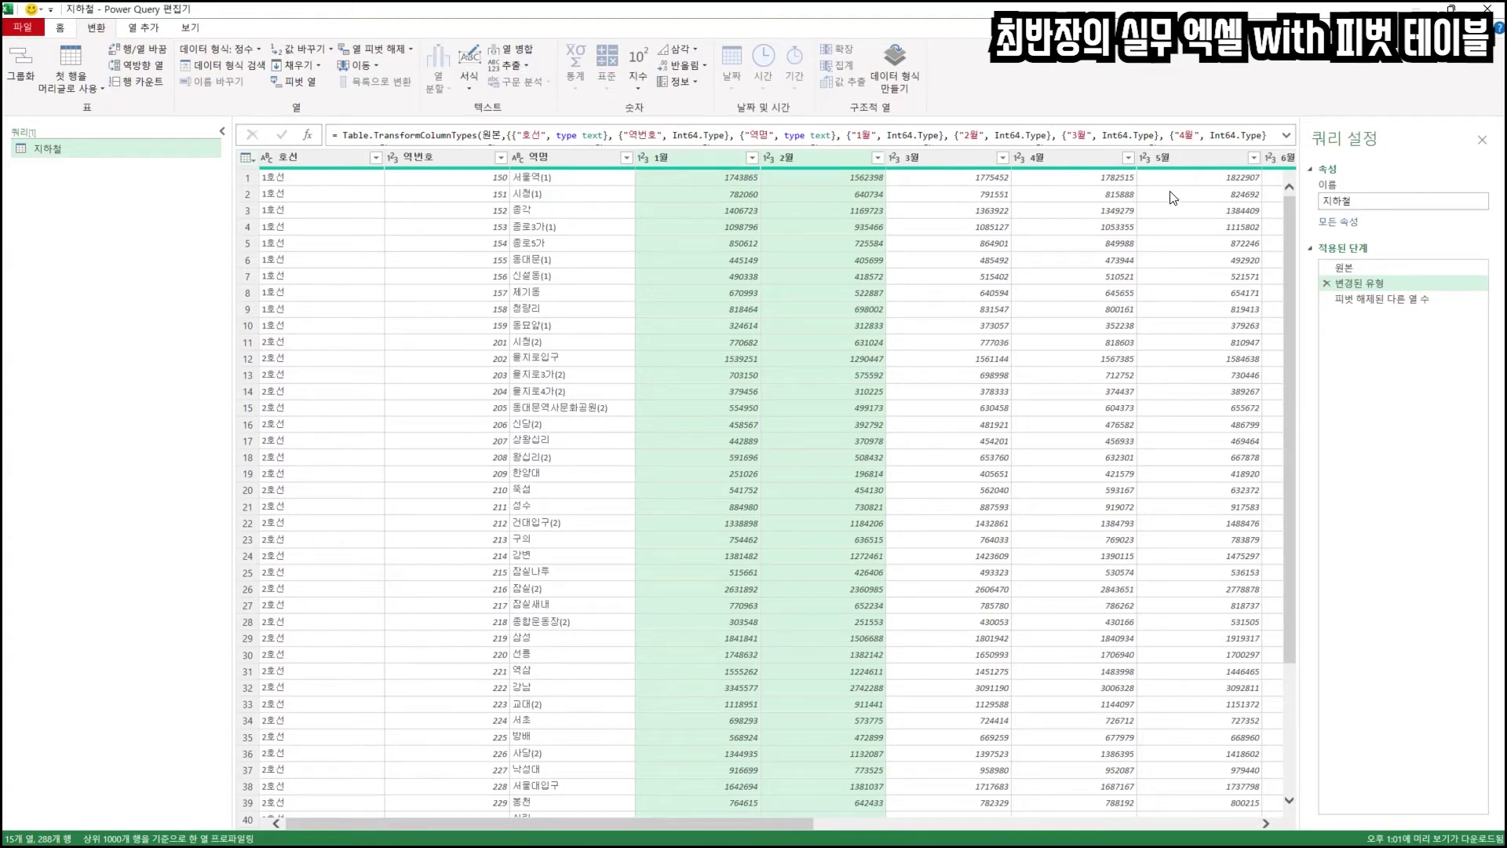
pyautogui.click(1380, 303)
pyautogui.hotkey('ctrl', '2')
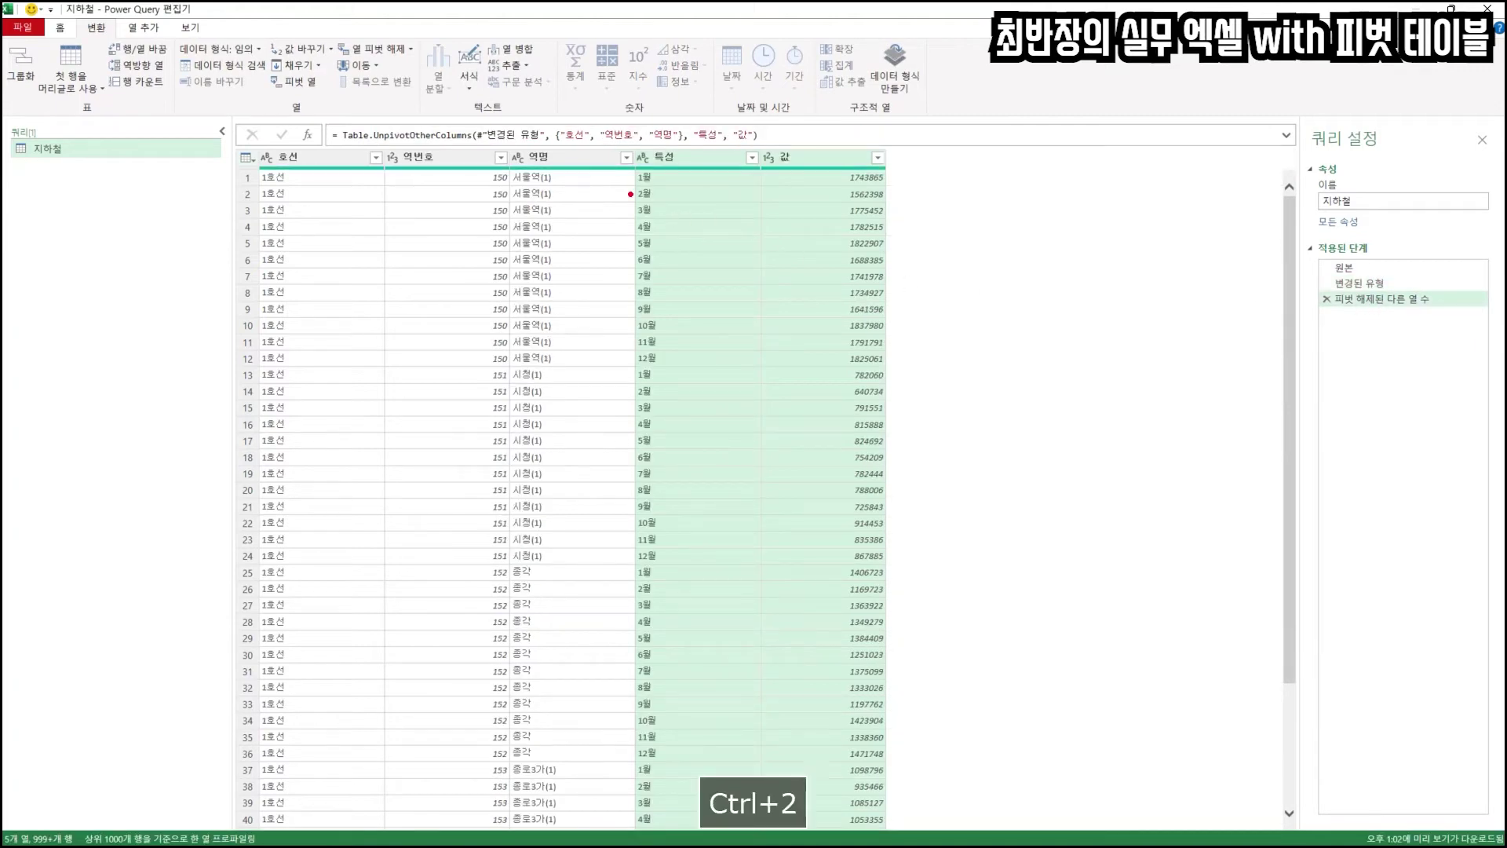
pyautogui.moveTo(631, 165)
pyautogui.mouseDown()
pyautogui.moveTo(672, 202)
pyautogui.moveTo(759, 363)
pyautogui.mouseUp()
pyautogui.moveTo(759, 165); pyautogui.dragTo(888, 366)
pyautogui.moveTo(890, 149); pyautogui.dragTo(1272, 163)
pyautogui.moveTo(1030, 206)
pyautogui.mouseDown()
pyautogui.moveTo(909, 253)
pyautogui.moveTo(946, 289)
pyautogui.mouseUp()
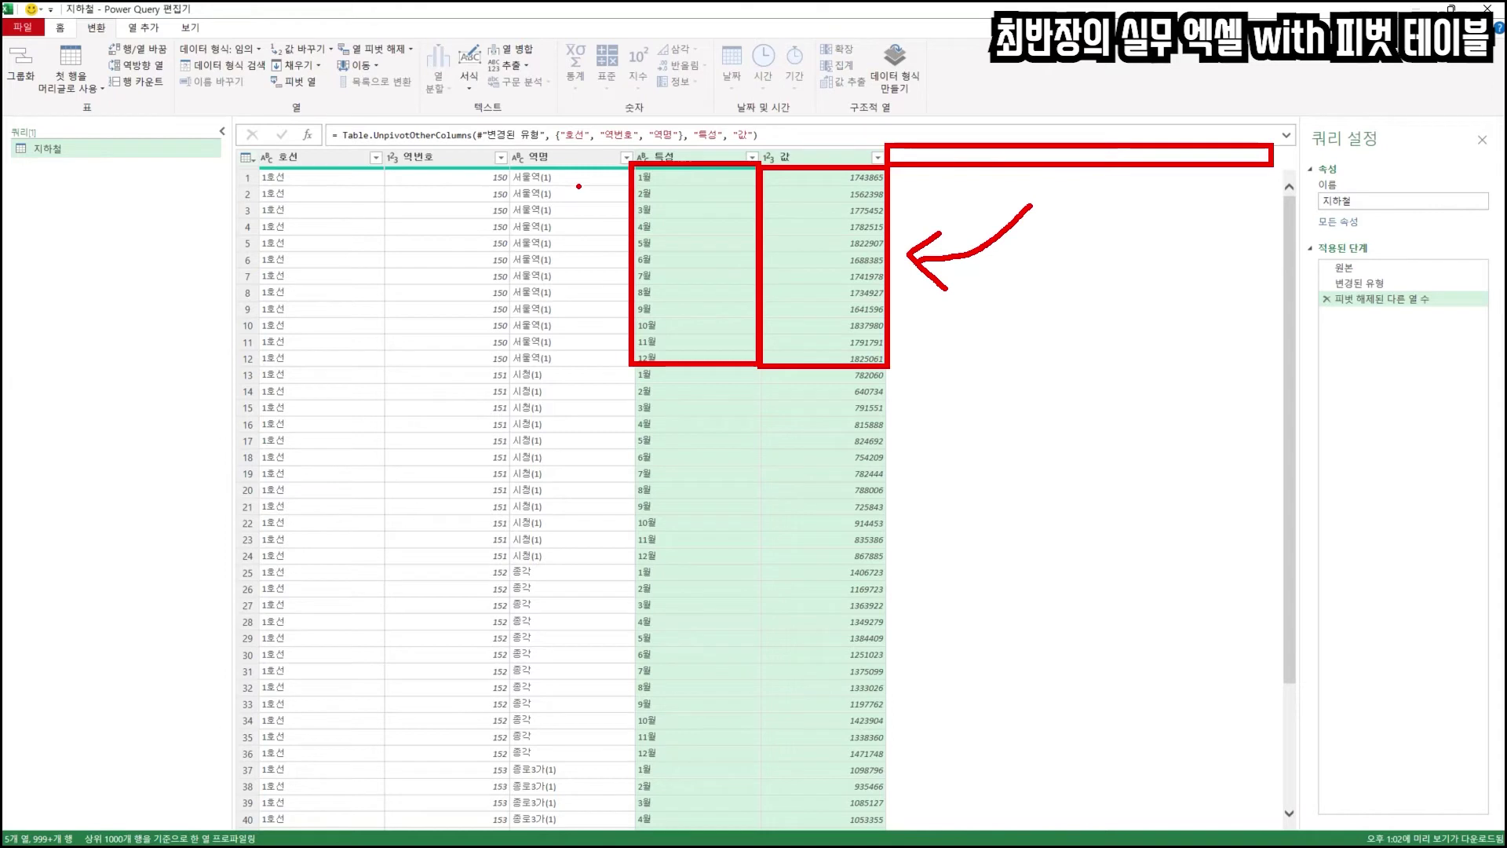
pyautogui.moveTo(590, 180)
pyautogui.mouseDown()
pyautogui.moveTo(628, 184)
pyautogui.moveTo(608, 196)
pyautogui.moveTo(625, 199)
pyautogui.moveTo(626, 251)
pyautogui.mouseUp()
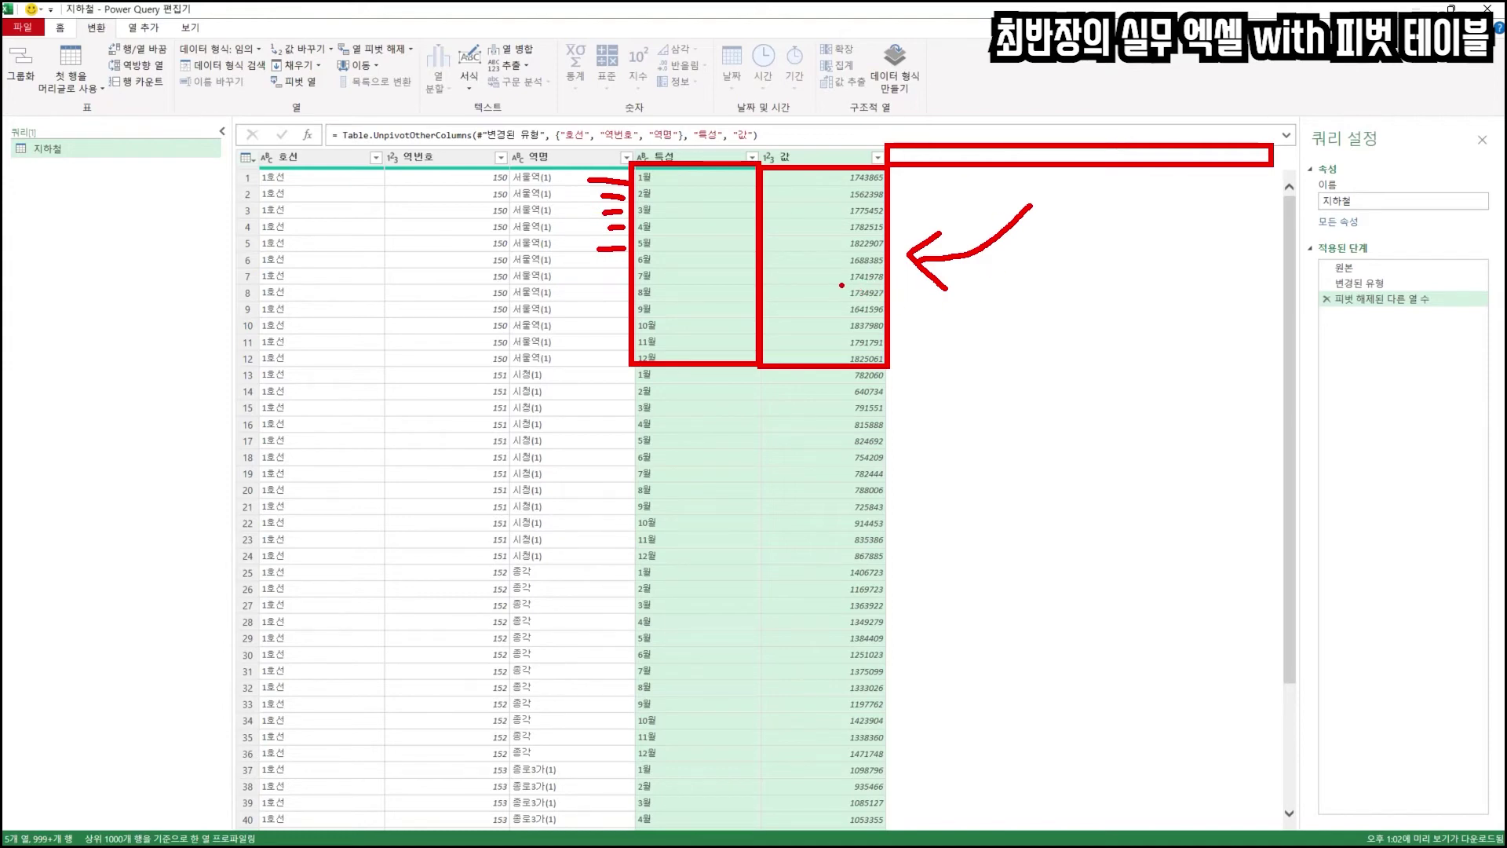
pyautogui.press('Escape')
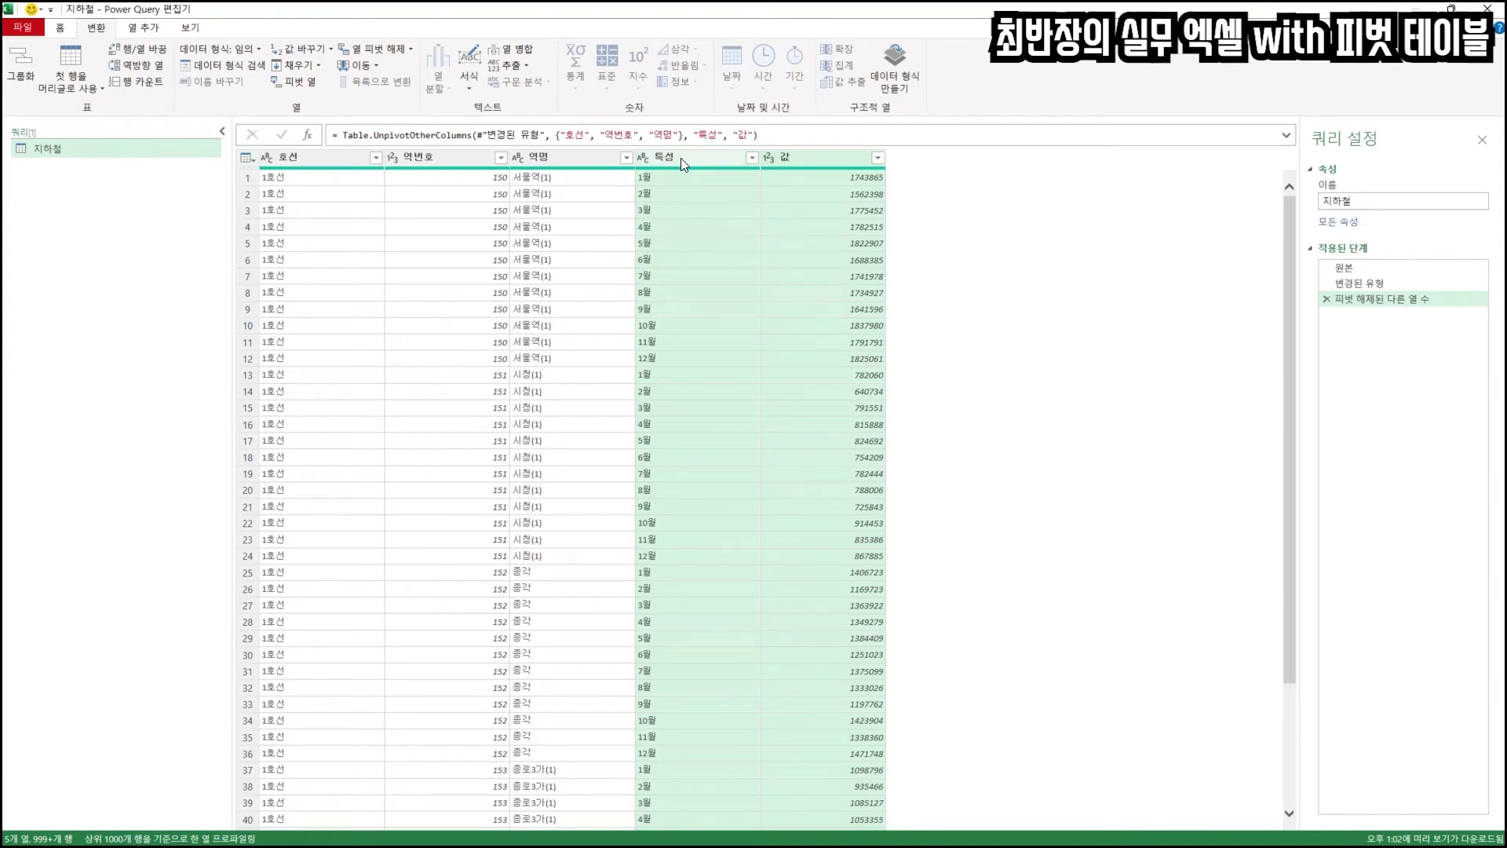
# - Rename the 특성 column to 월 and the 값 column to 승차 인원 수
pyautogui.doubleClick(684, 158)
pyautogui.write('d')
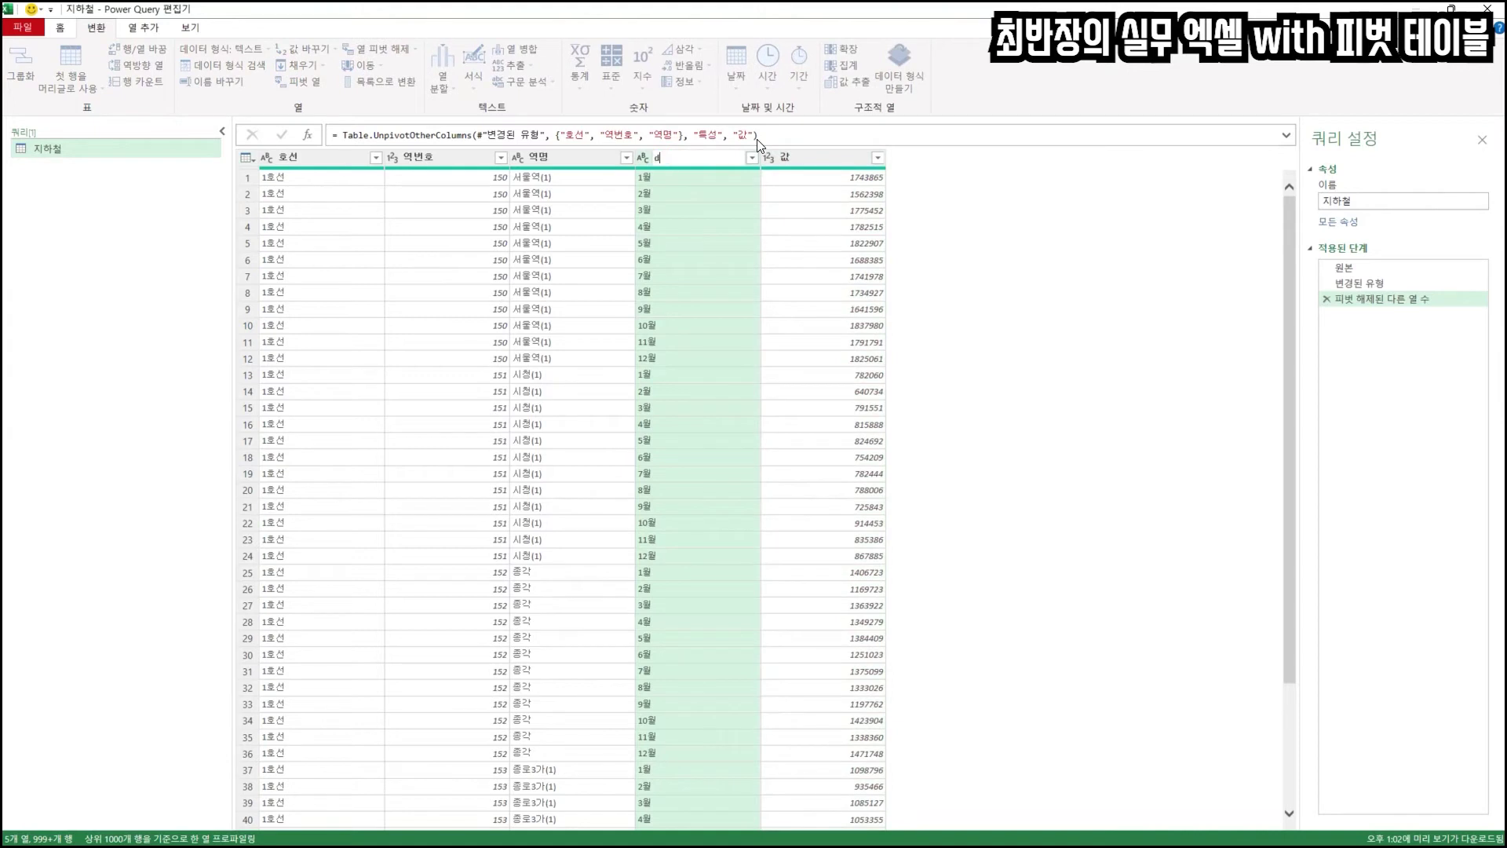
pyautogui.write('월')
pyautogui.press('Return')
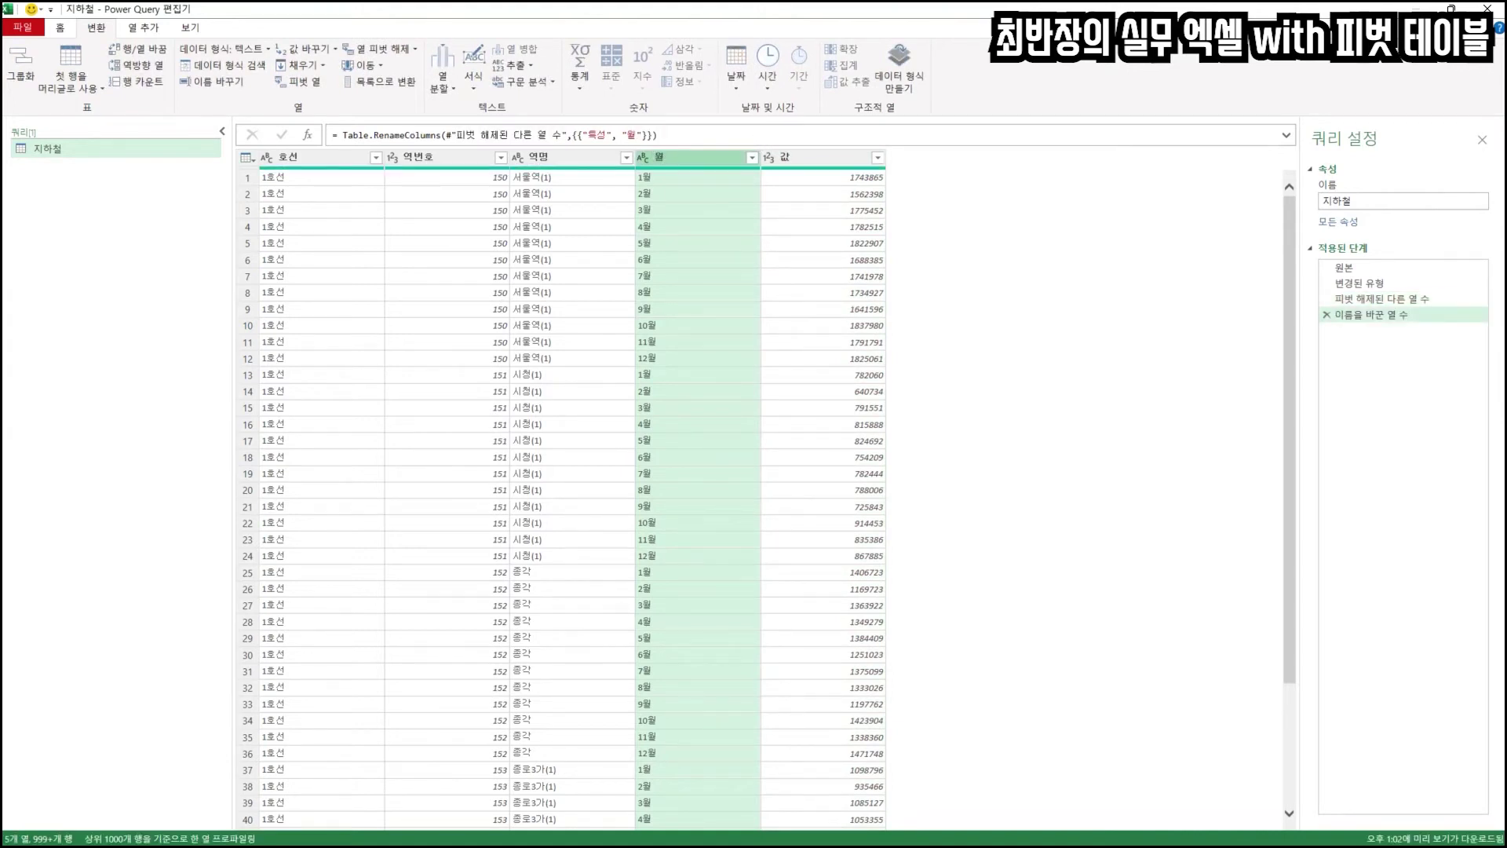
pyautogui.doubleClick(806, 161)
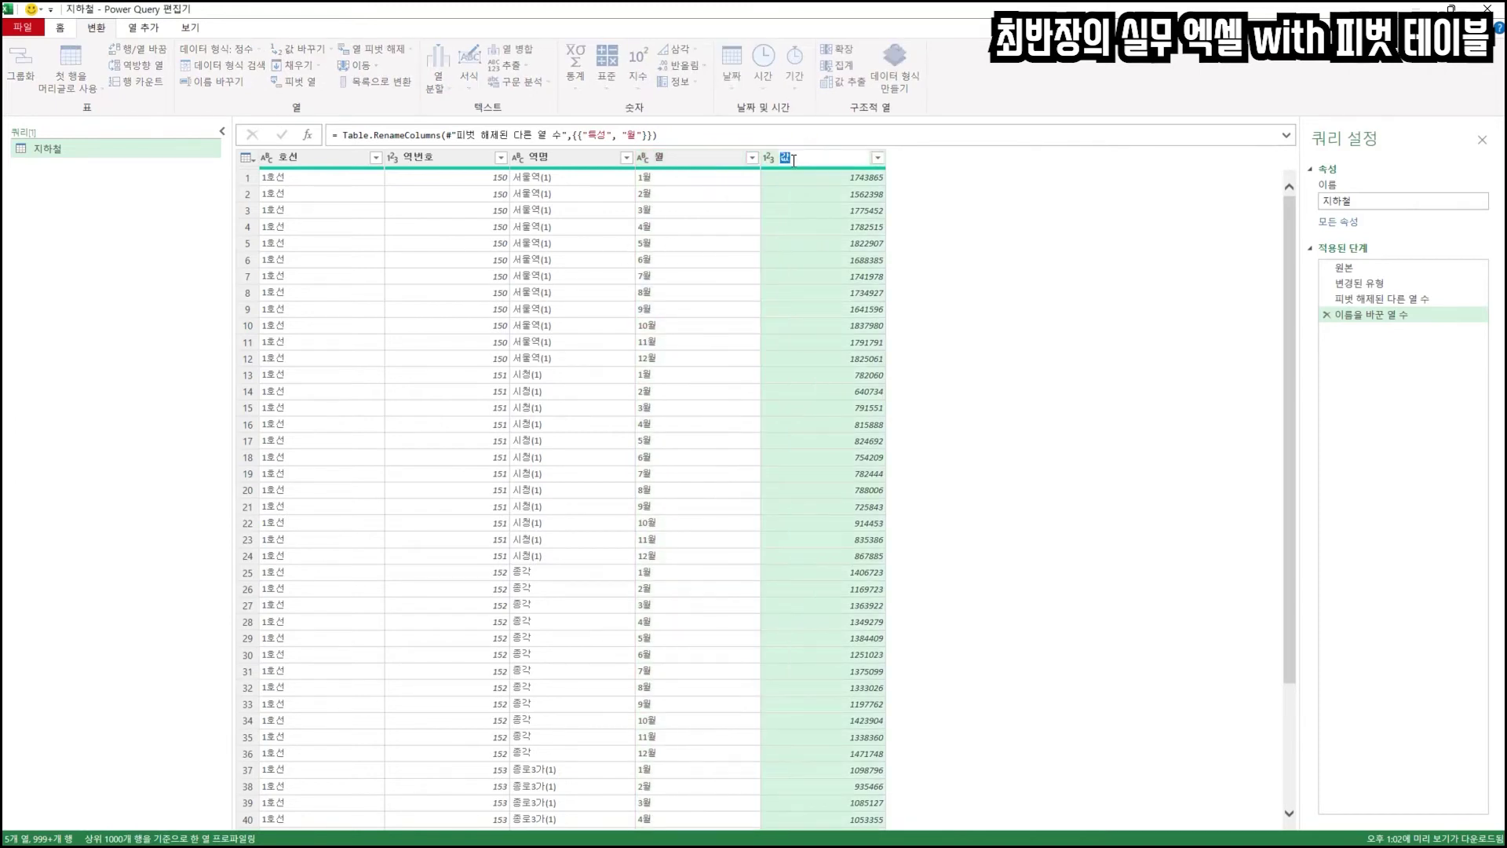
pyautogui.write('승차인원수')
pyautogui.press('Left')
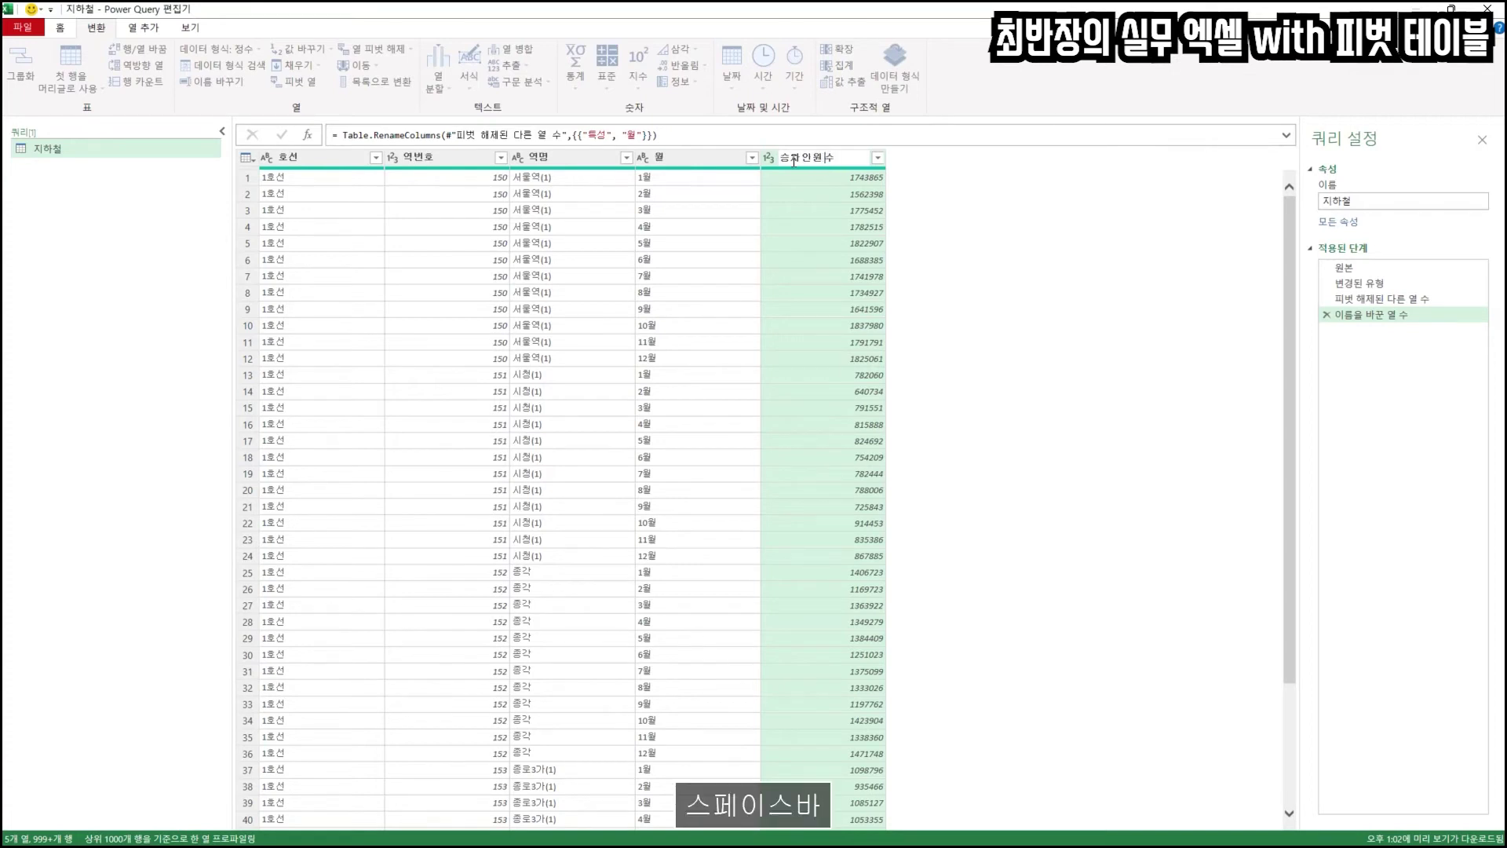
pyautogui.press('Return')
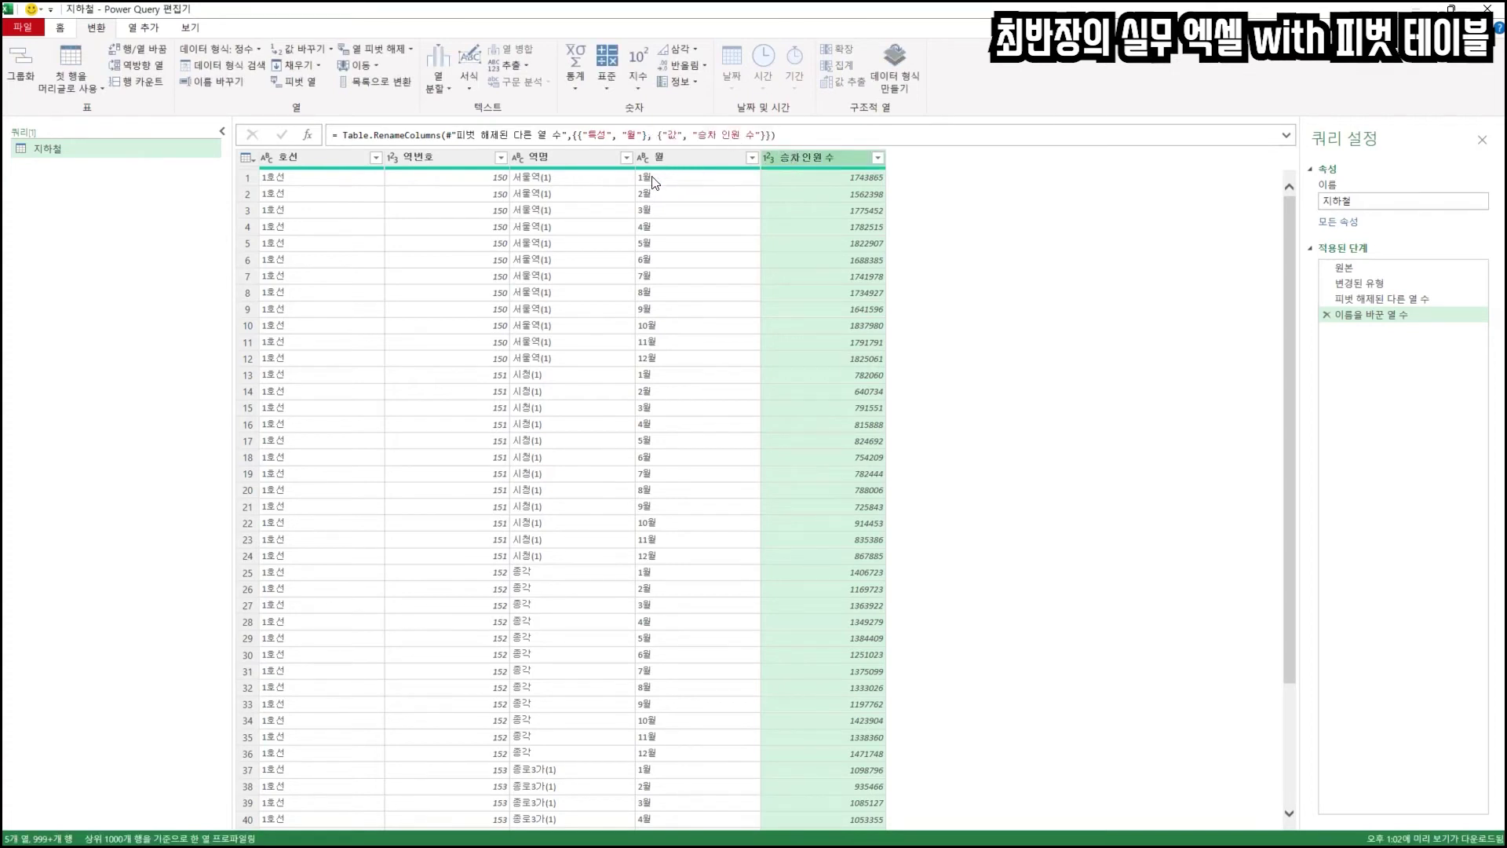
# - Close the Power Query editor and load the unpivoted query into the workbook
pyautogui.click(60, 28)
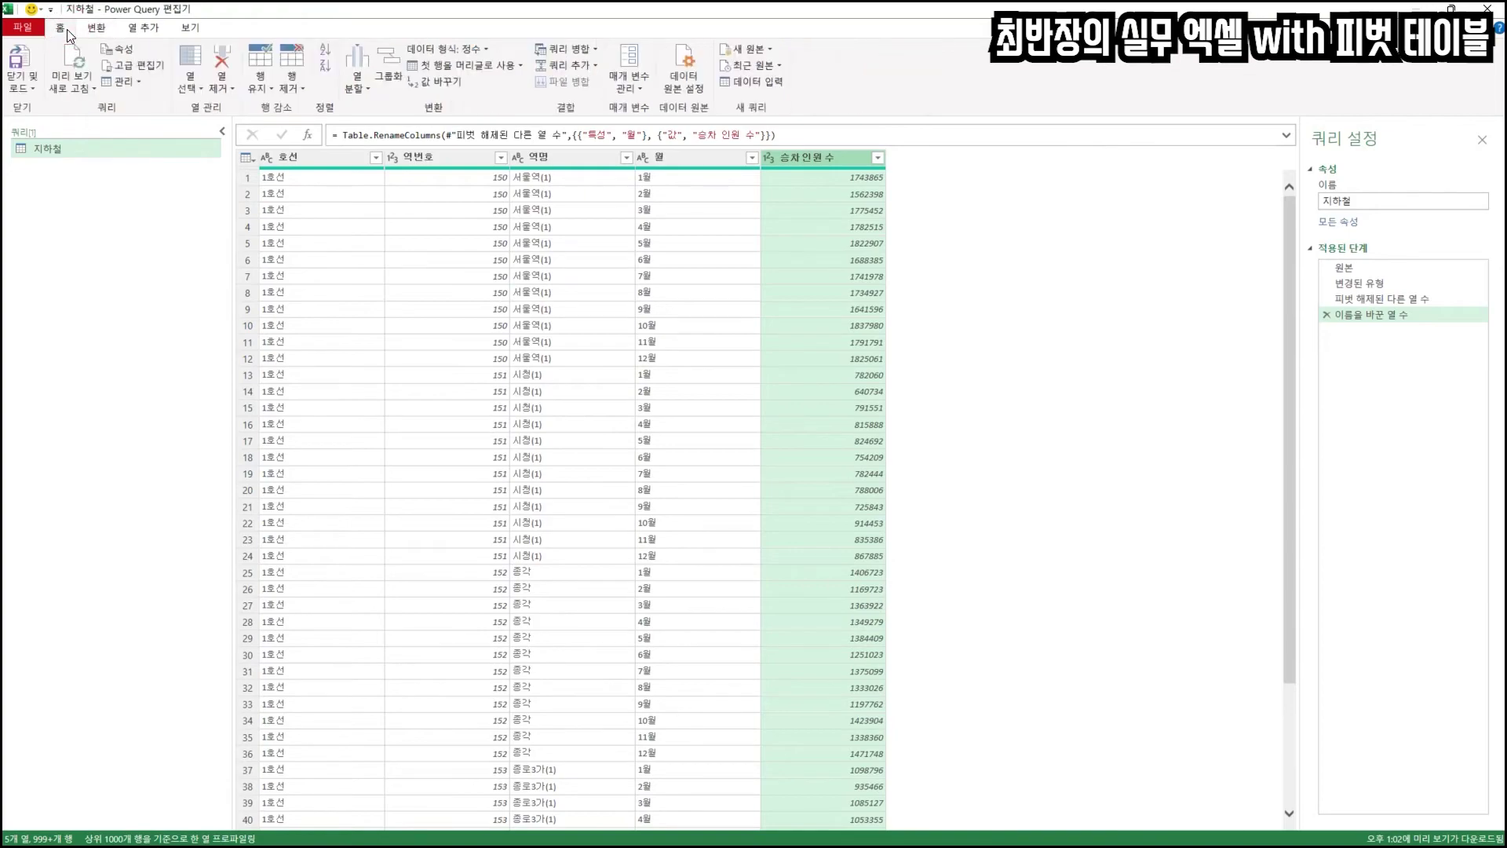
pyautogui.click(19, 63)
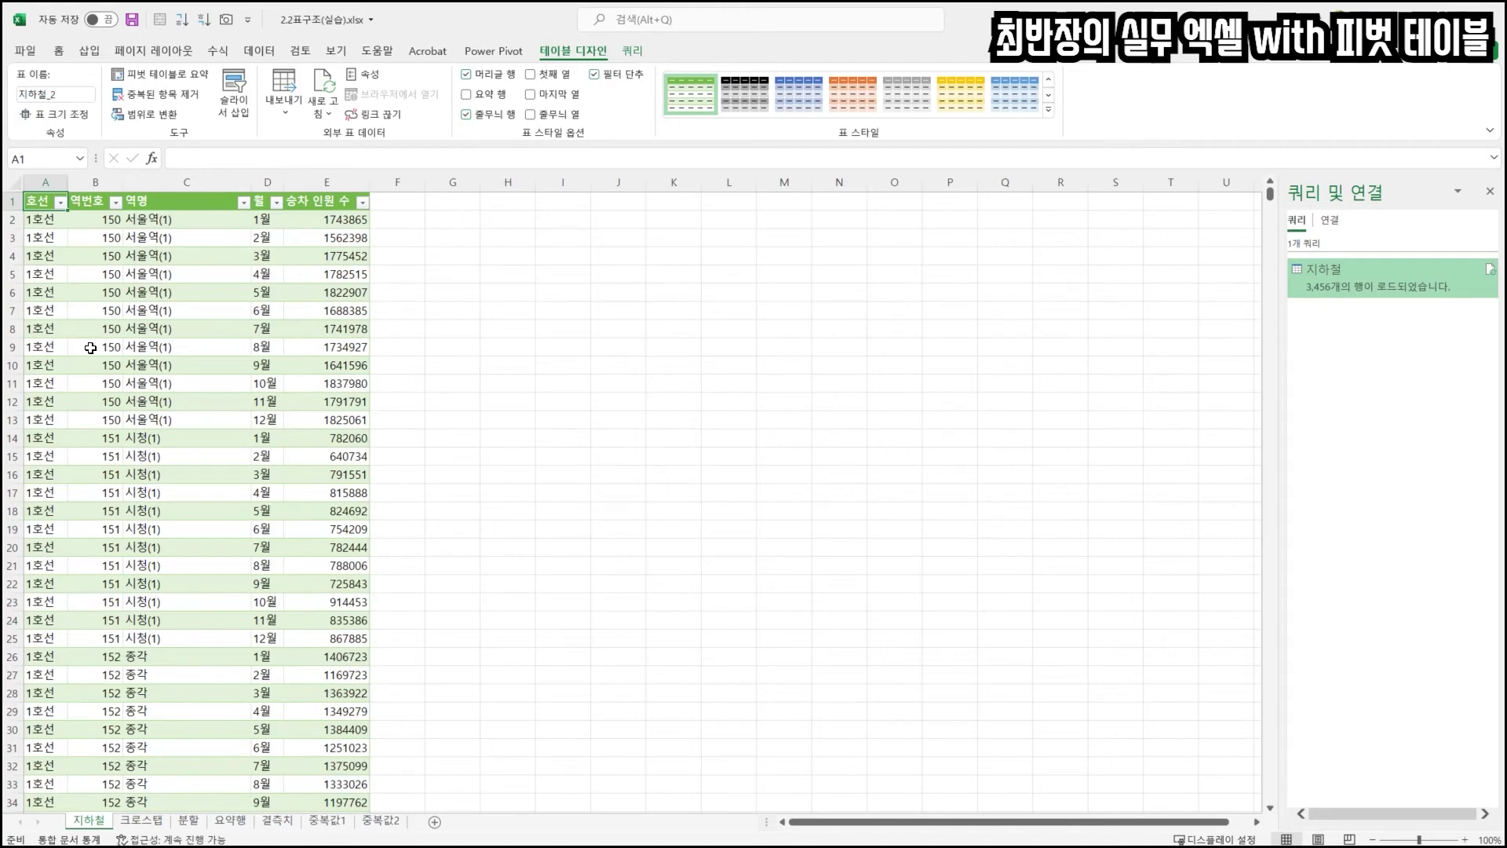
# - Compare the original table on the 크로스탭 sheet with the vertical list on the 지하철 sheet
pyautogui.click(142, 822)
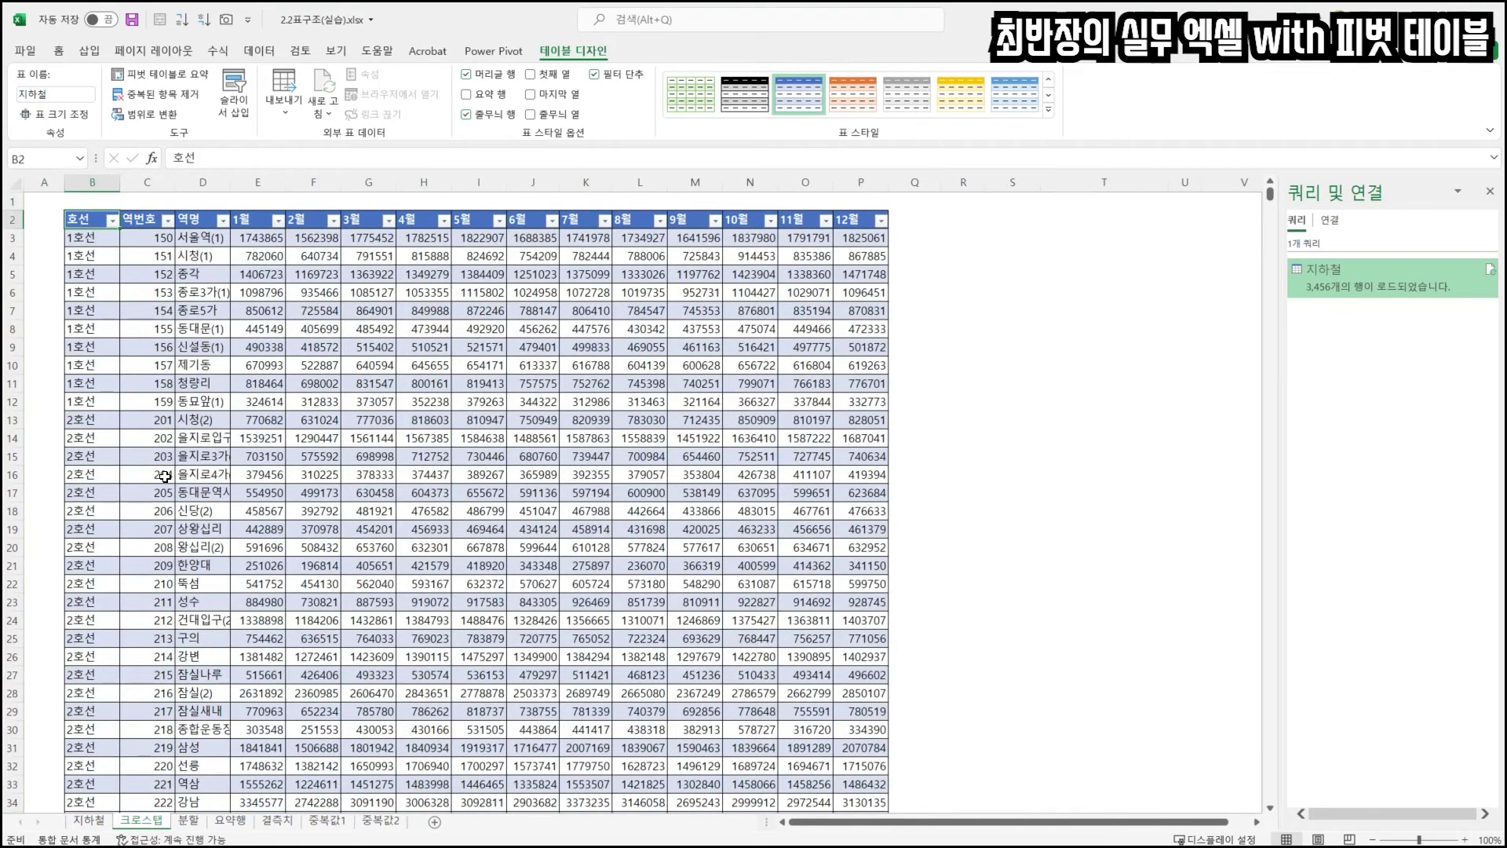
pyautogui.moveTo(83, 219); pyautogui.dragTo(869, 799)
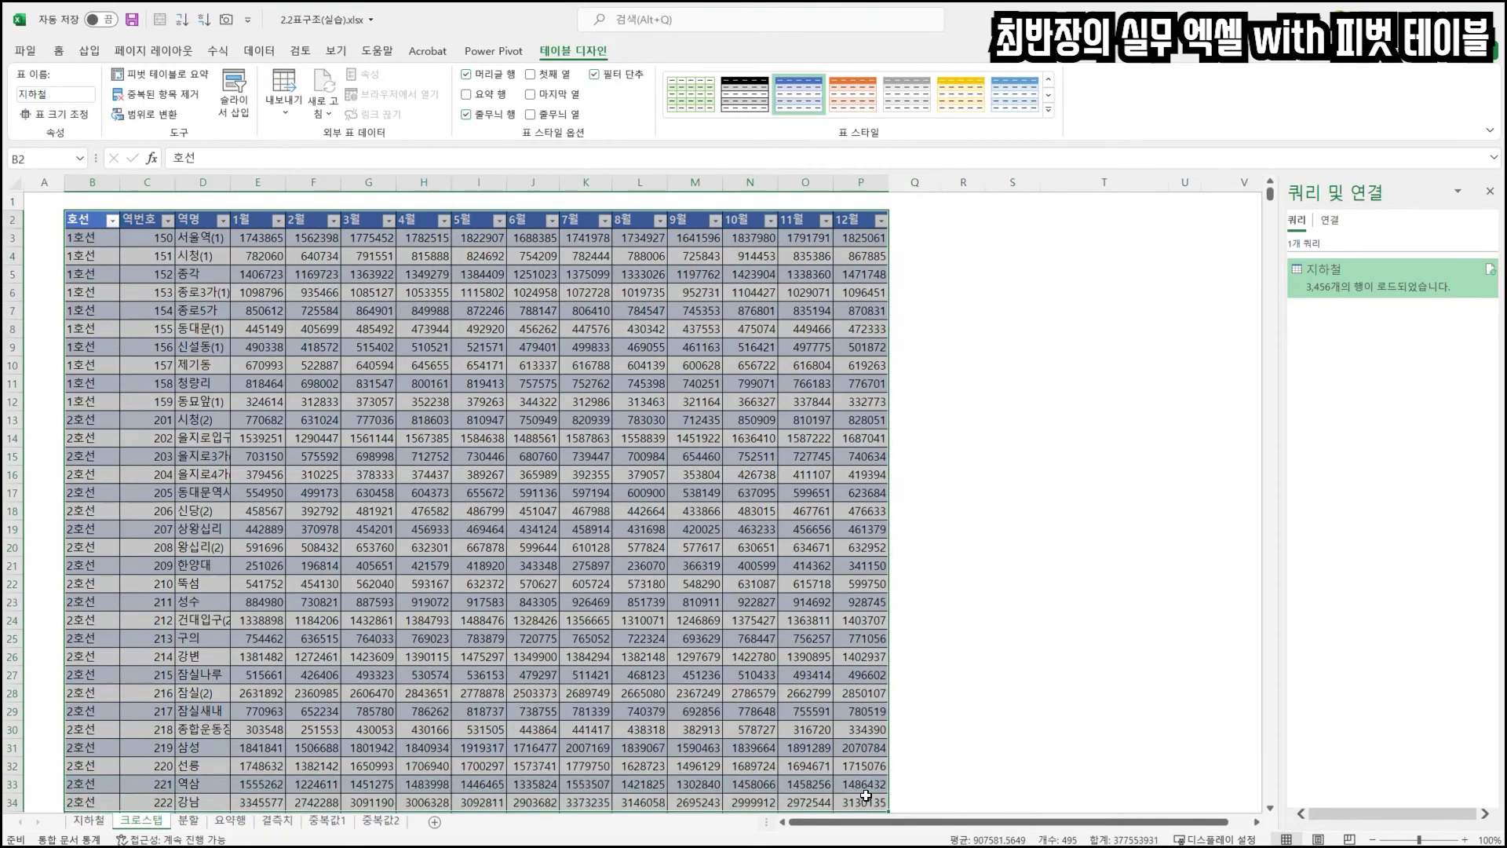
pyautogui.click(87, 821)
pyautogui.moveTo(39, 203); pyautogui.dragTo(314, 763)
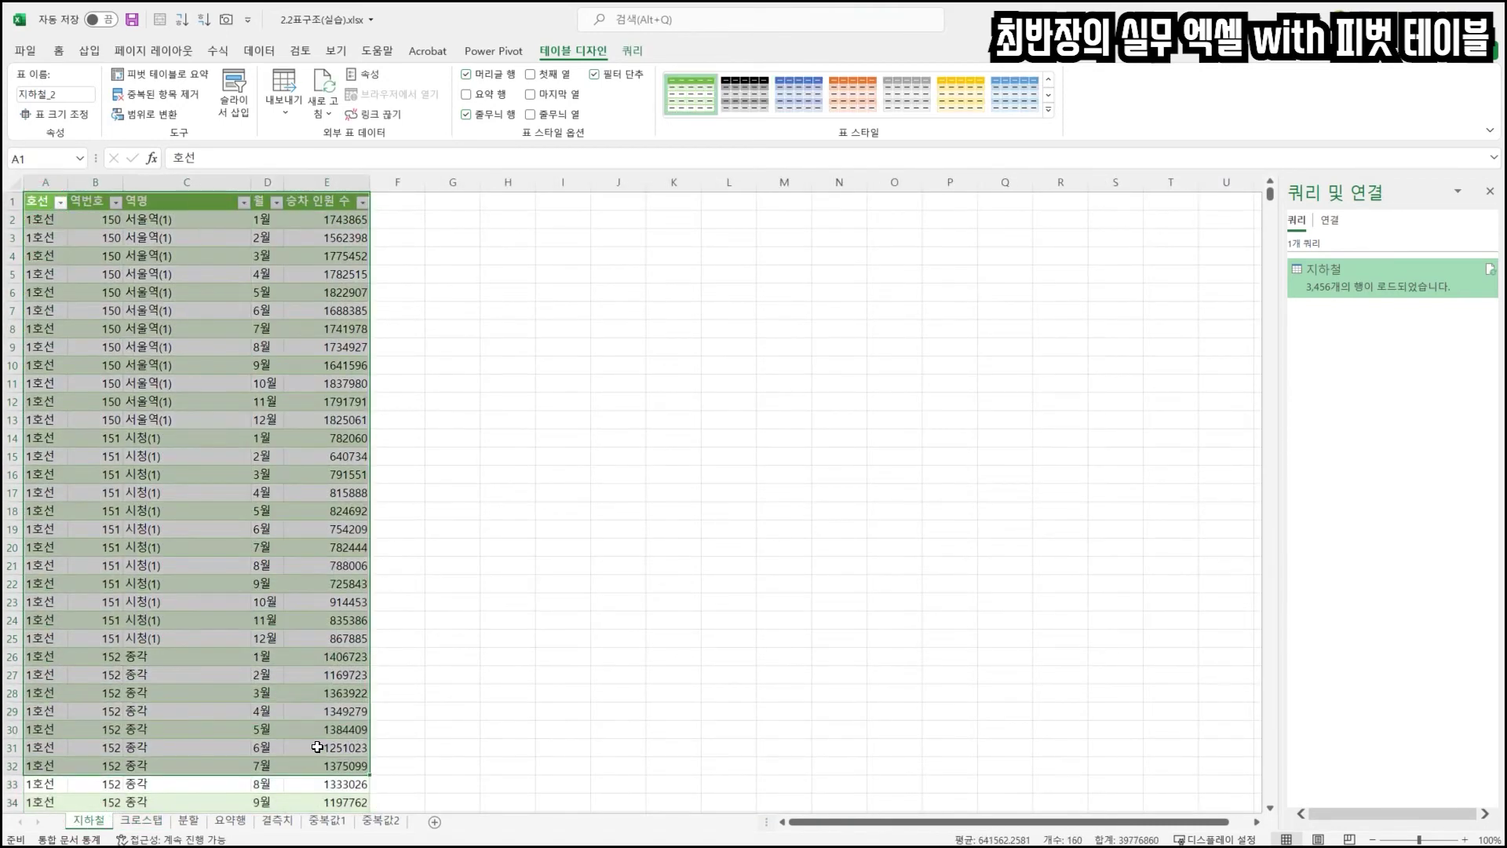
pyautogui.click(314, 510)
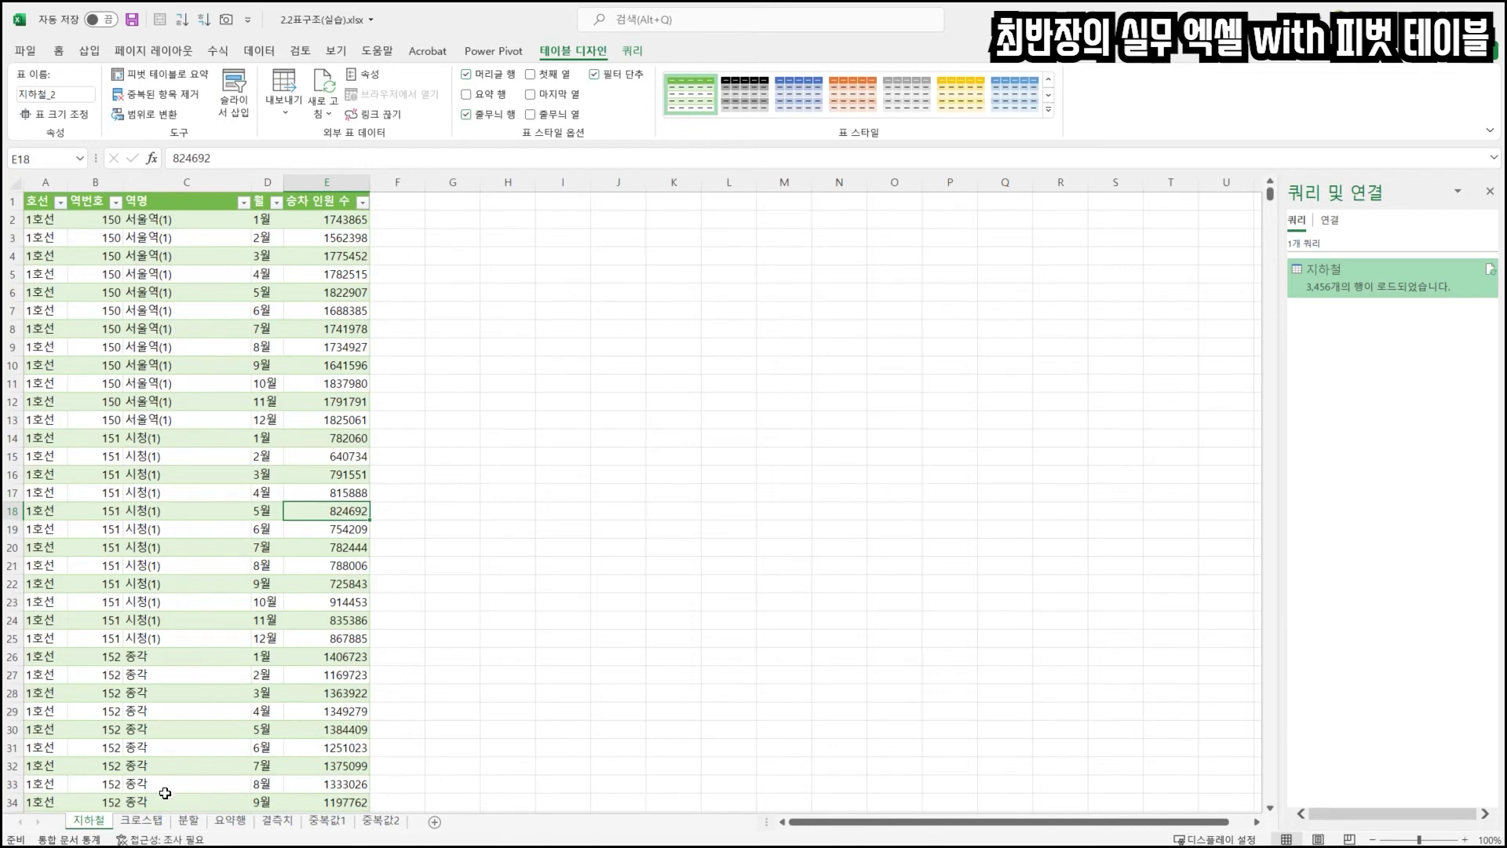
pyautogui.click(145, 820)
pyautogui.moveTo(92, 224); pyautogui.dragTo(886, 626)
pyautogui.click(497, 488)
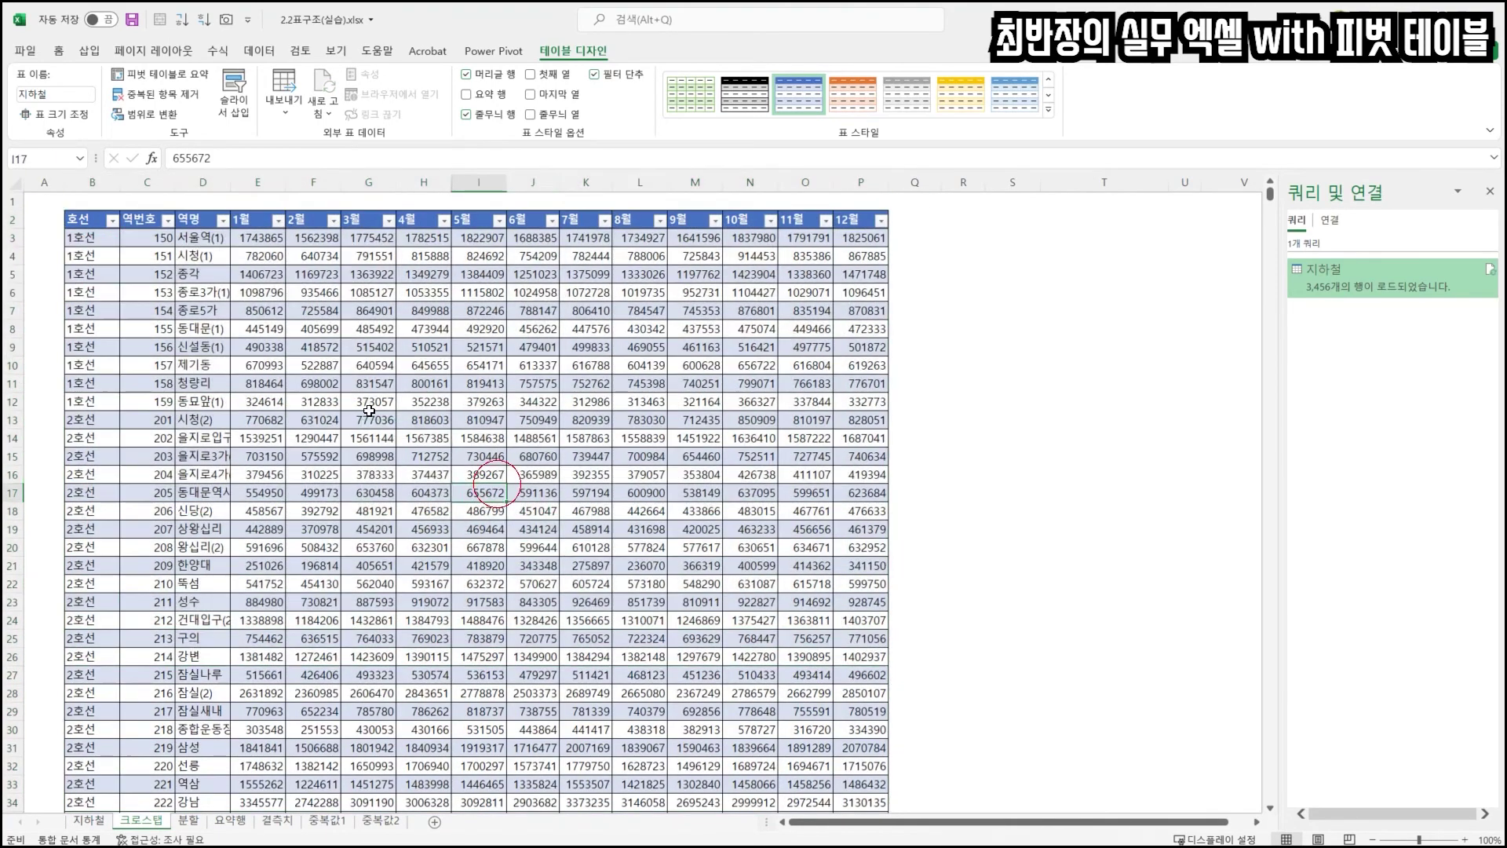
pyautogui.moveTo(92, 228); pyautogui.dragTo(794, 594)
pyautogui.click(695, 529)
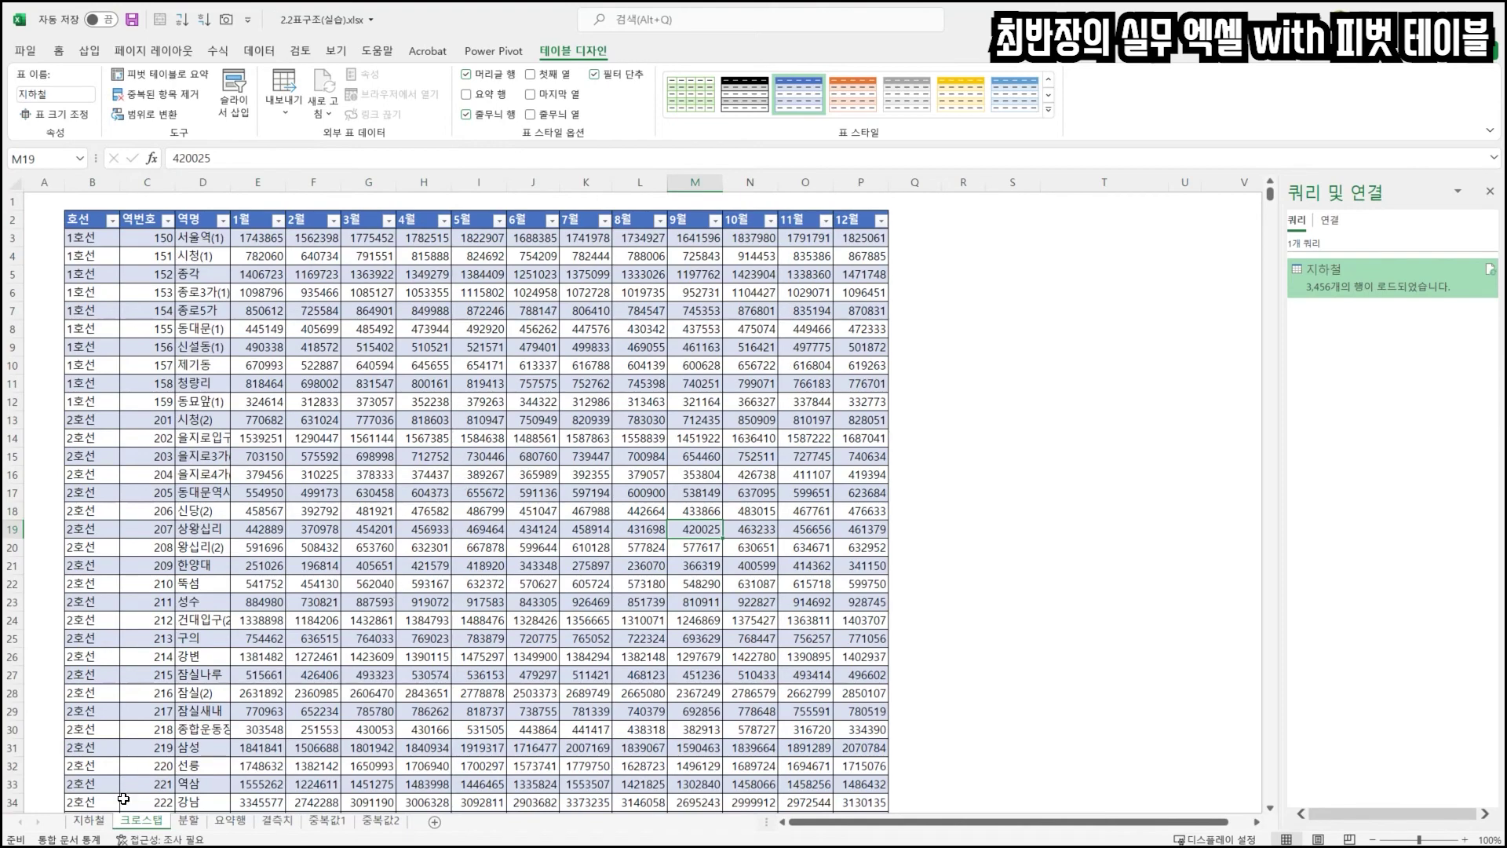
# - Insert a pivot table from the list table on the 지하철 sheet, placing it at cell H1 of the same sheet
pyautogui.click(89, 820)
pyautogui.click(45, 202)
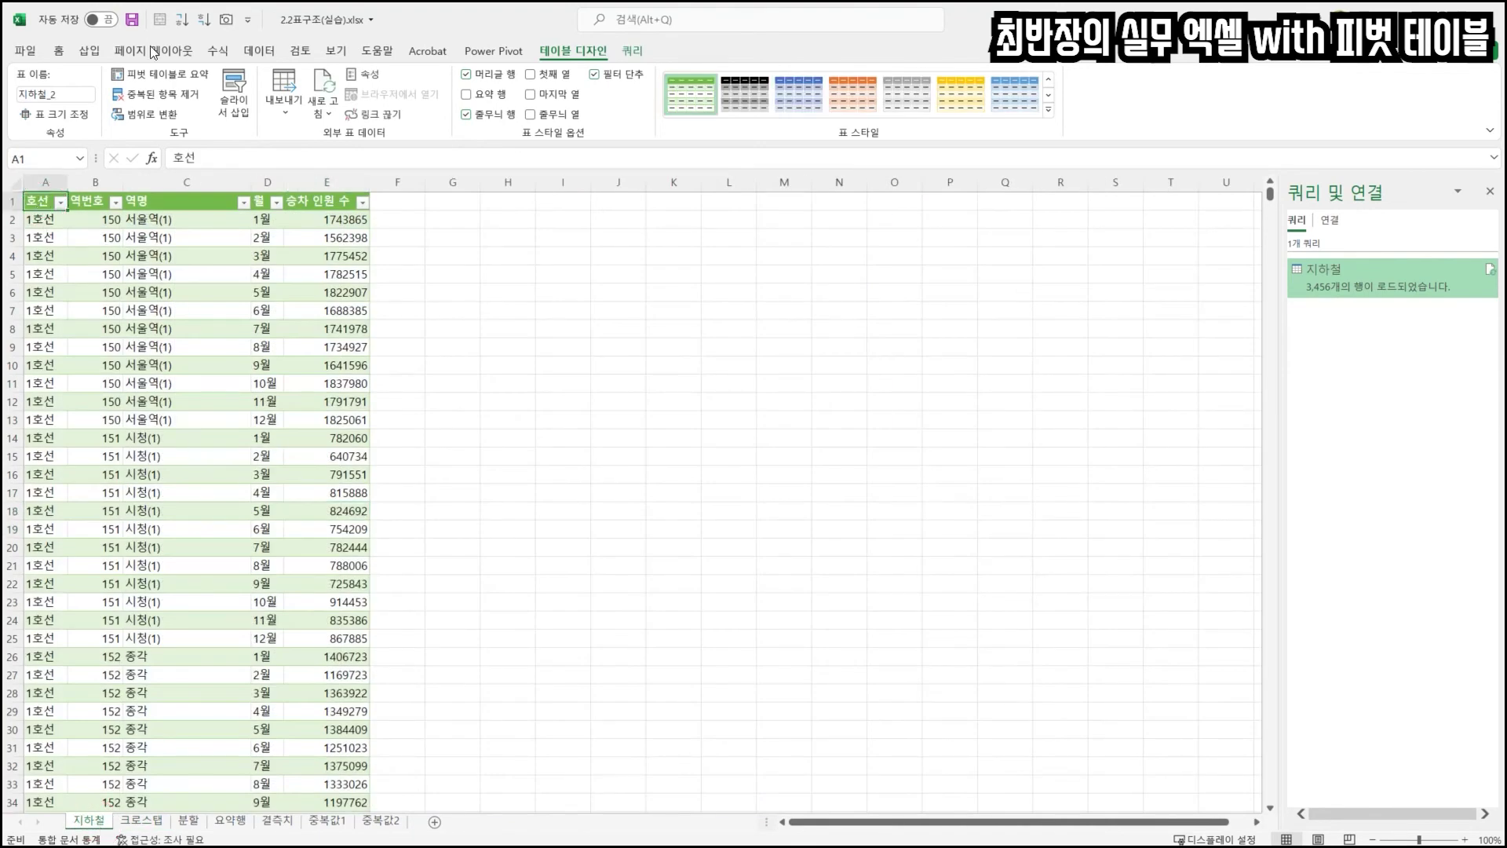
pyautogui.click(89, 51)
pyautogui.click(36, 86)
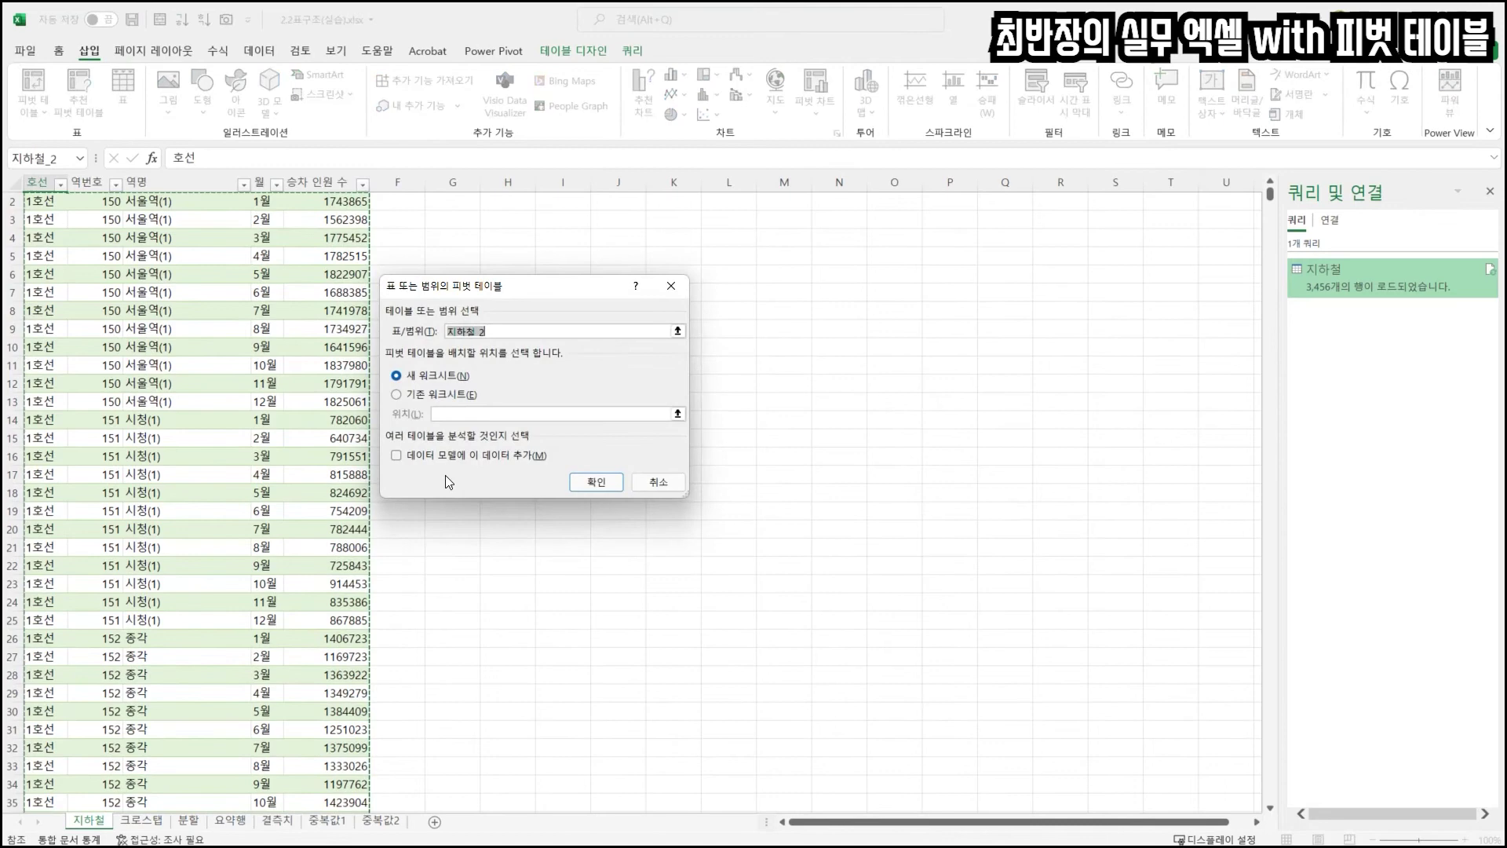
pyautogui.click(443, 401)
pyautogui.scroll(1, 479, 239)
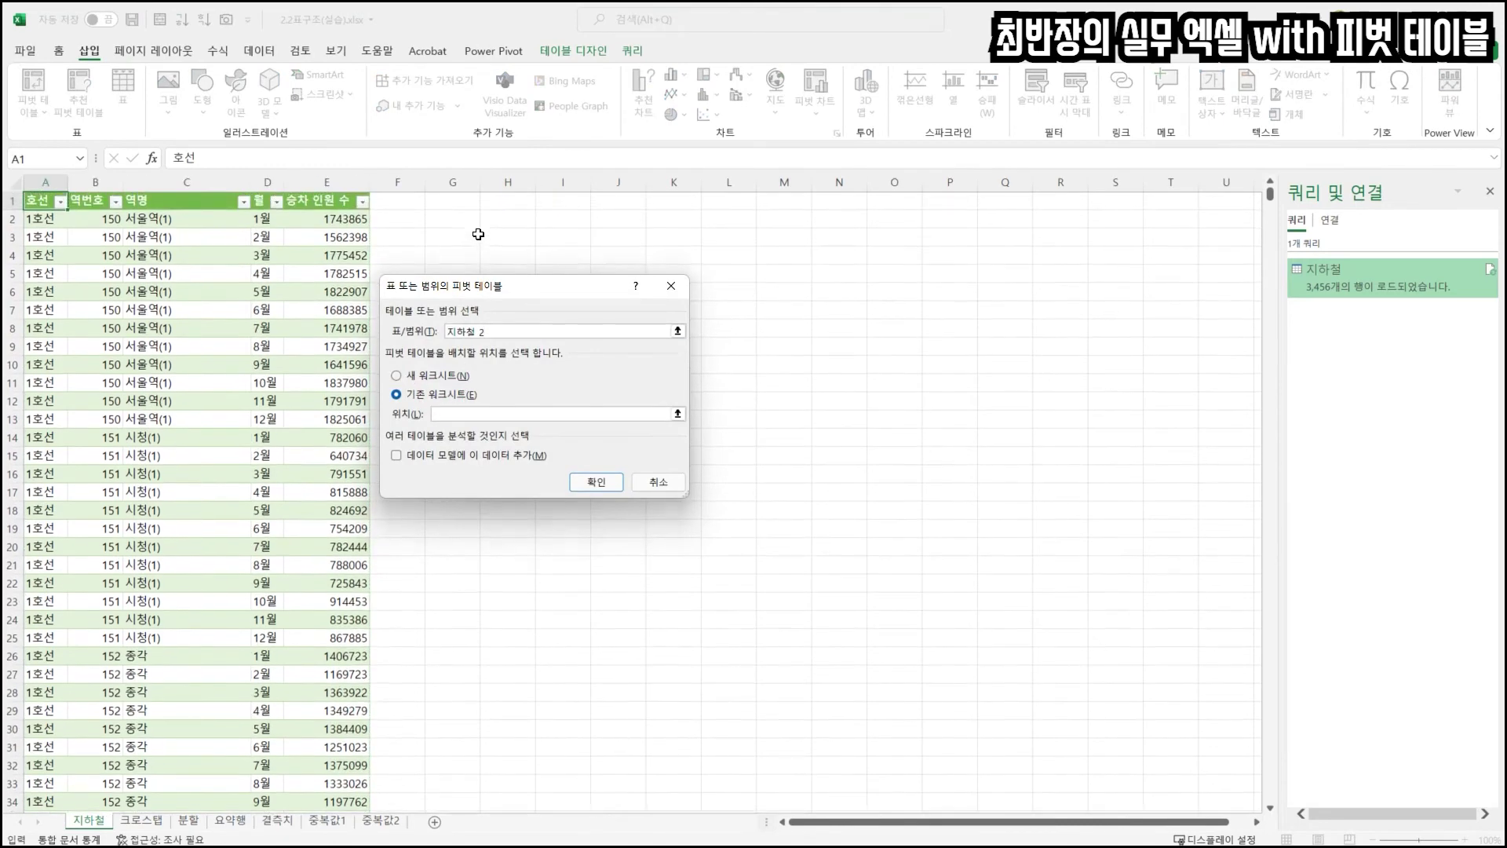
pyautogui.click(502, 201)
pyautogui.click(596, 481)
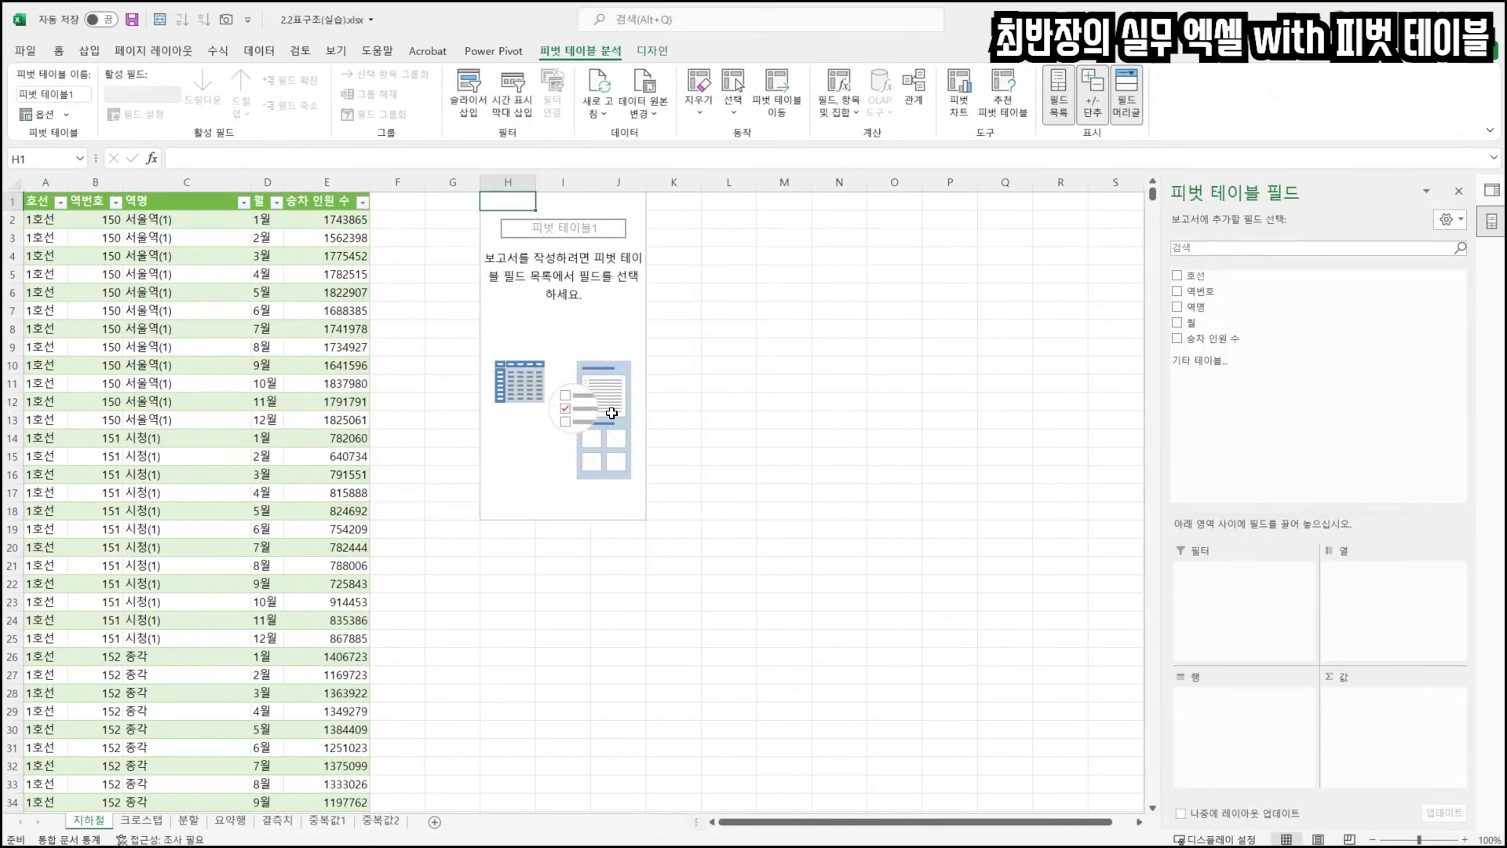
# - Add 호선 and 역명 as pivot rows, 역번호 as summed values and 월 as columns
pyautogui.click(1179, 276)
pyautogui.click(1178, 291)
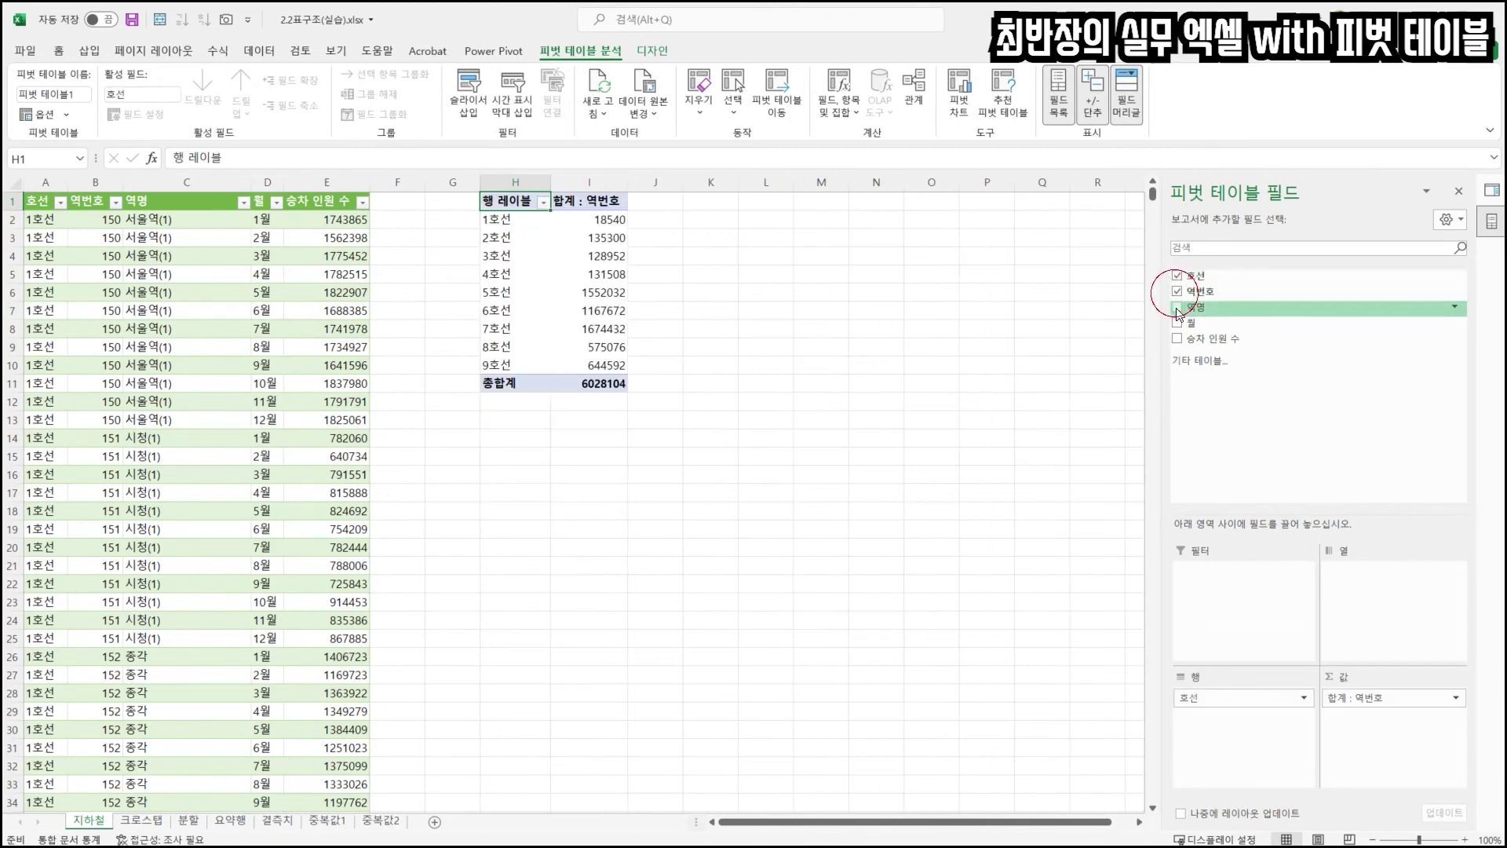
pyautogui.click(1178, 307)
pyautogui.moveTo(1184, 328); pyautogui.dragTo(1382, 590)
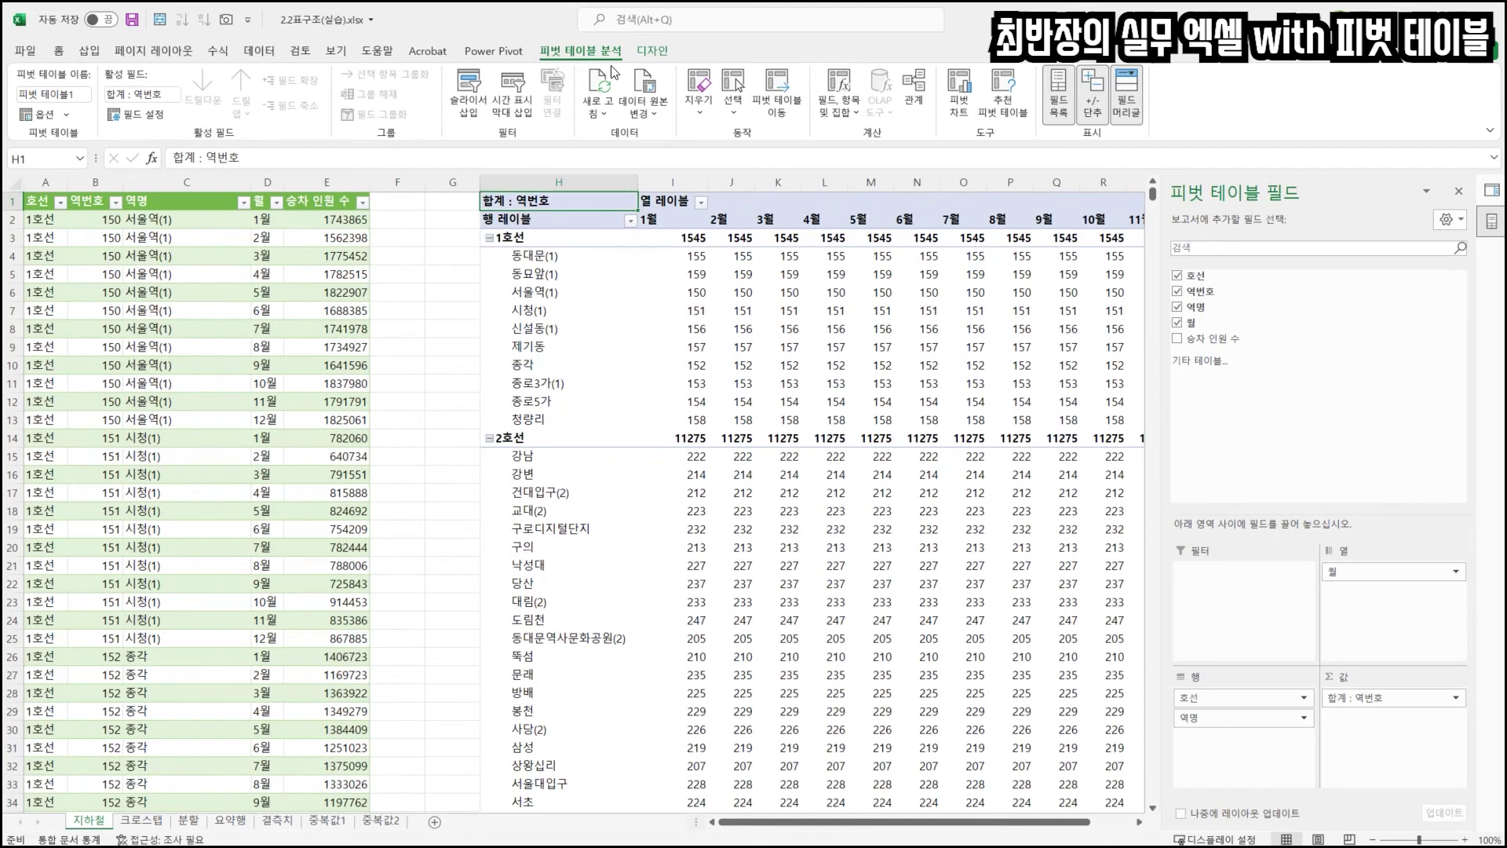
# - Show the pivot table in tabular form and turn off its subtotals
pyautogui.click(652, 51)
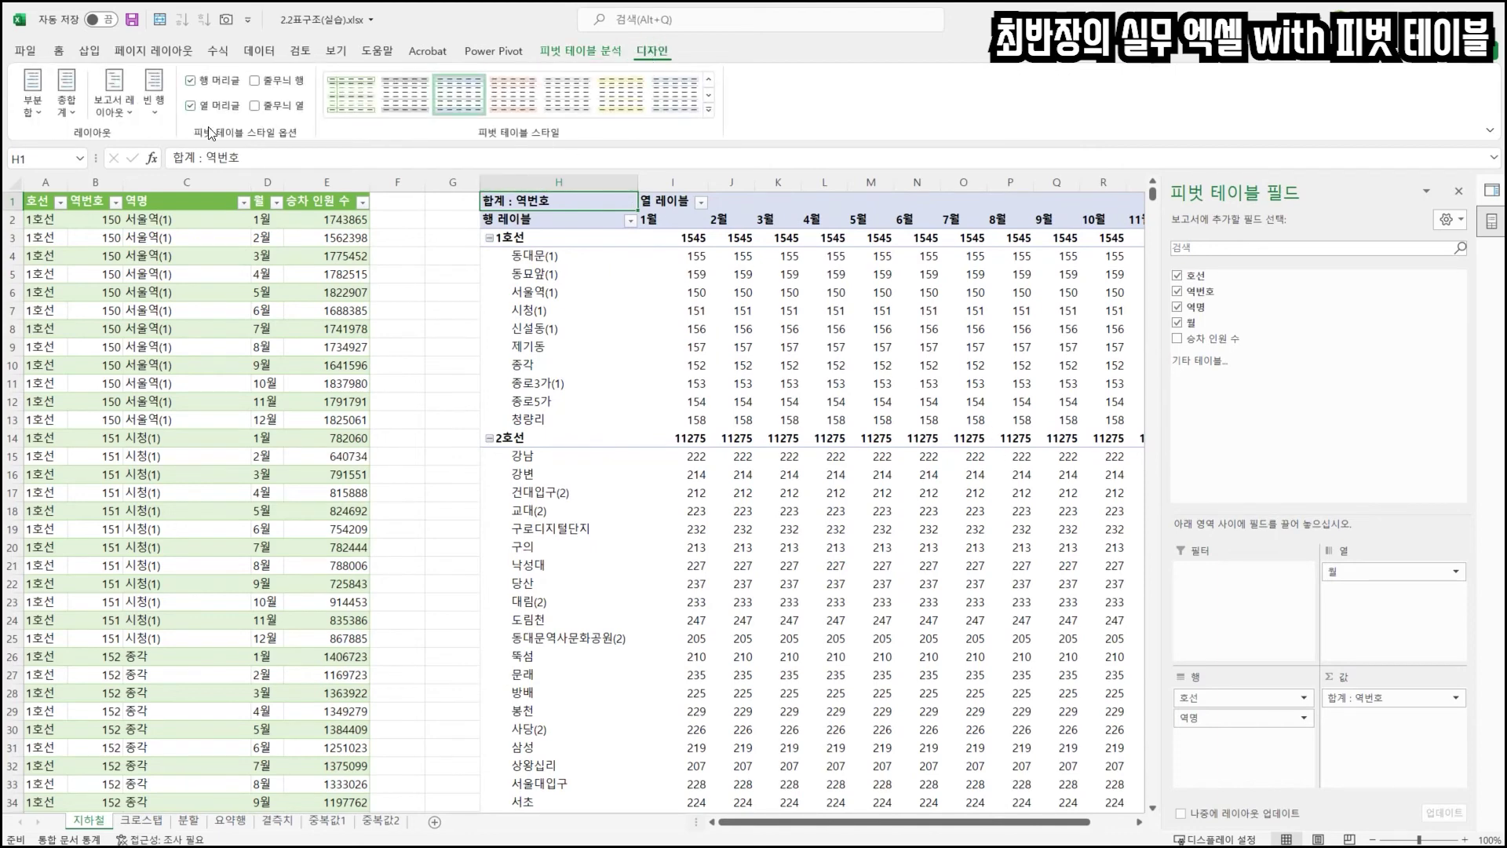
pyautogui.click(110, 102)
pyautogui.click(189, 218)
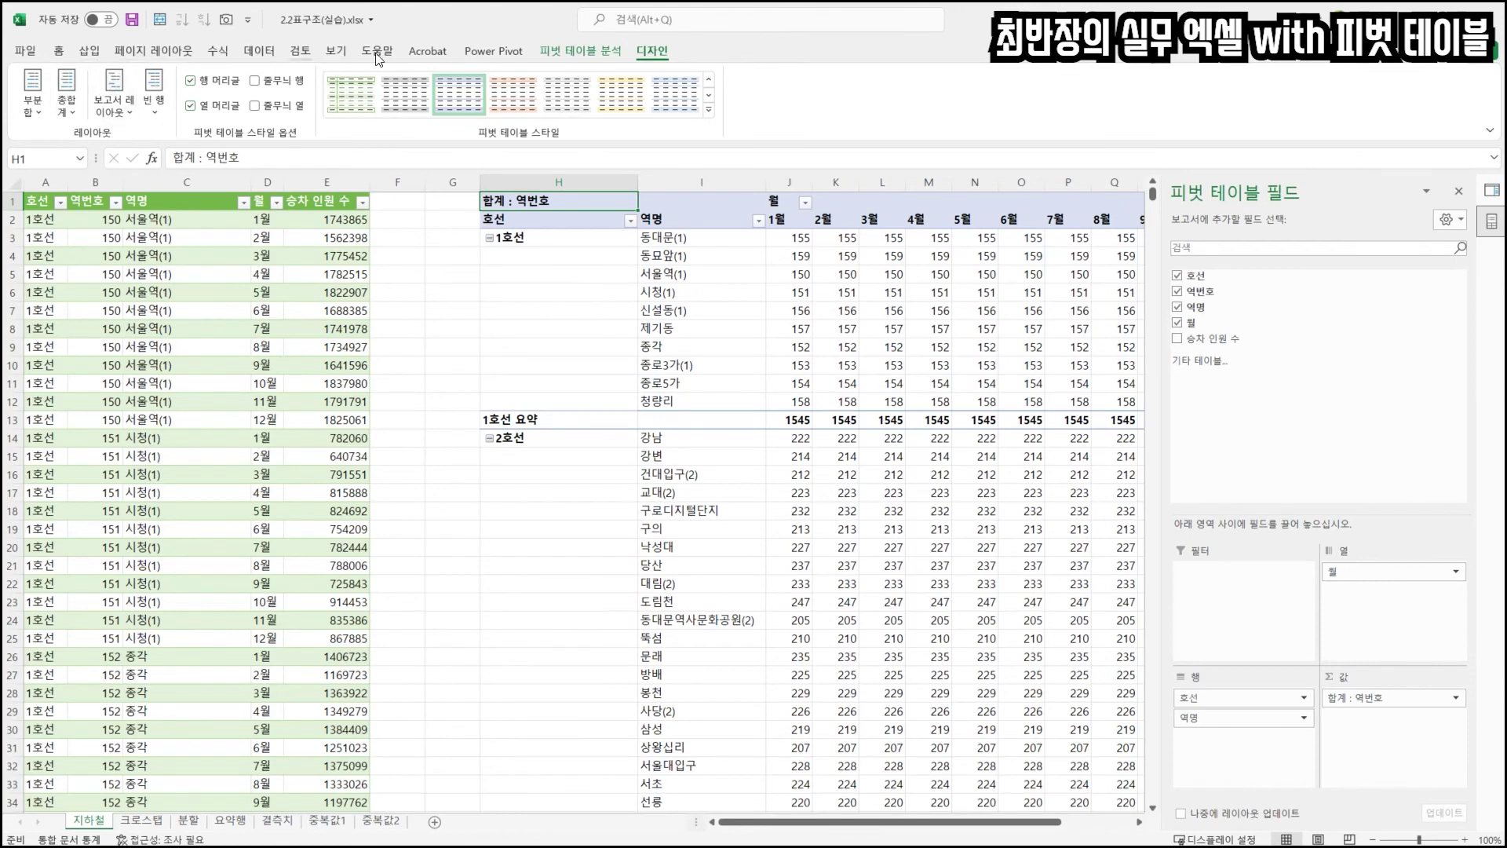
pyautogui.click(35, 104)
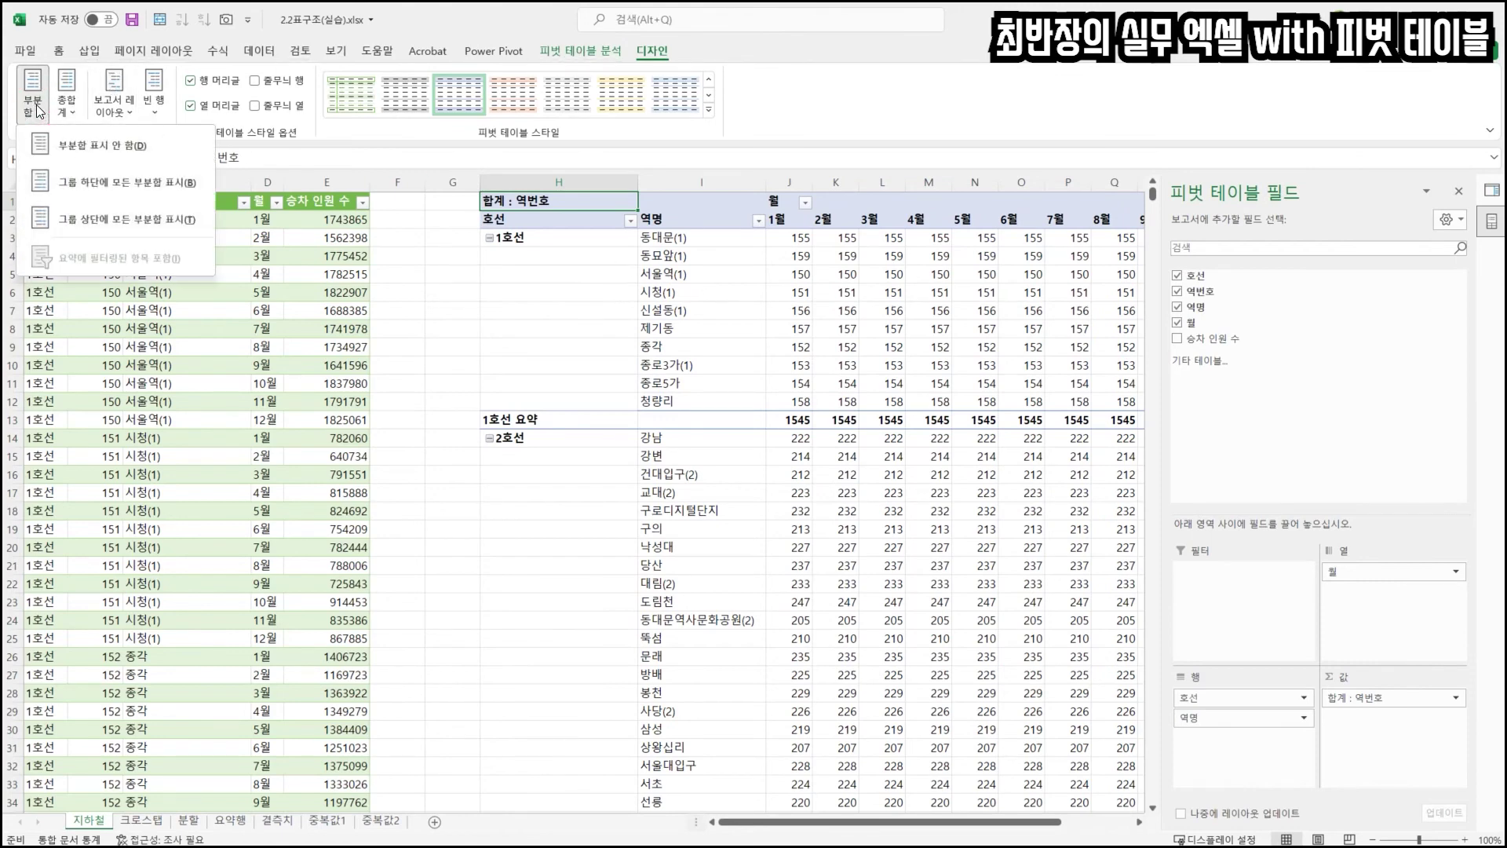
pyautogui.click(110, 148)
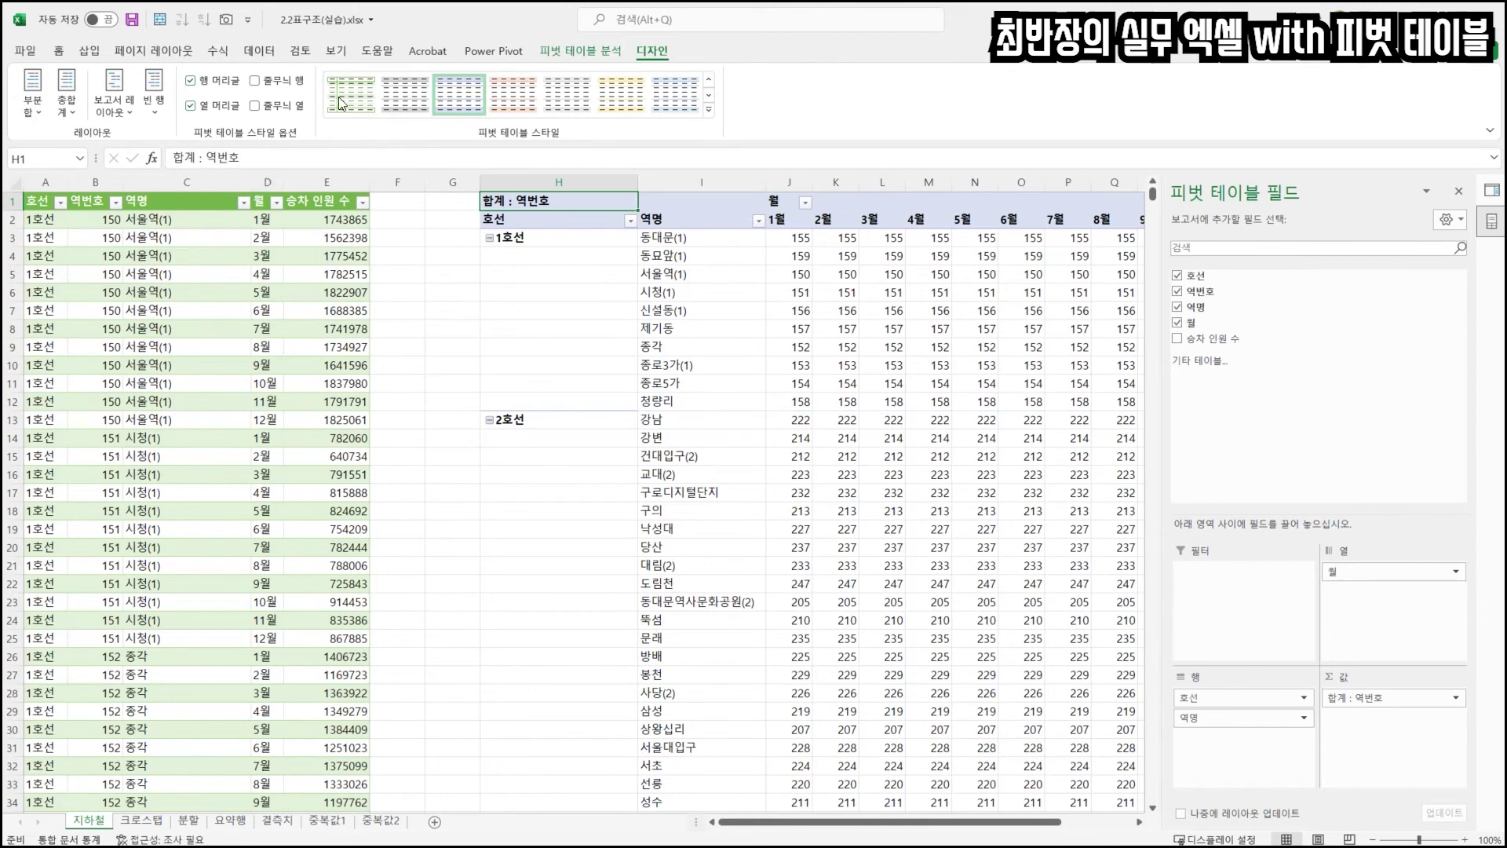
# - Repeat all item labels in the pivot table and look over the month values
pyautogui.click(159, 112)
pyautogui.click(114, 104)
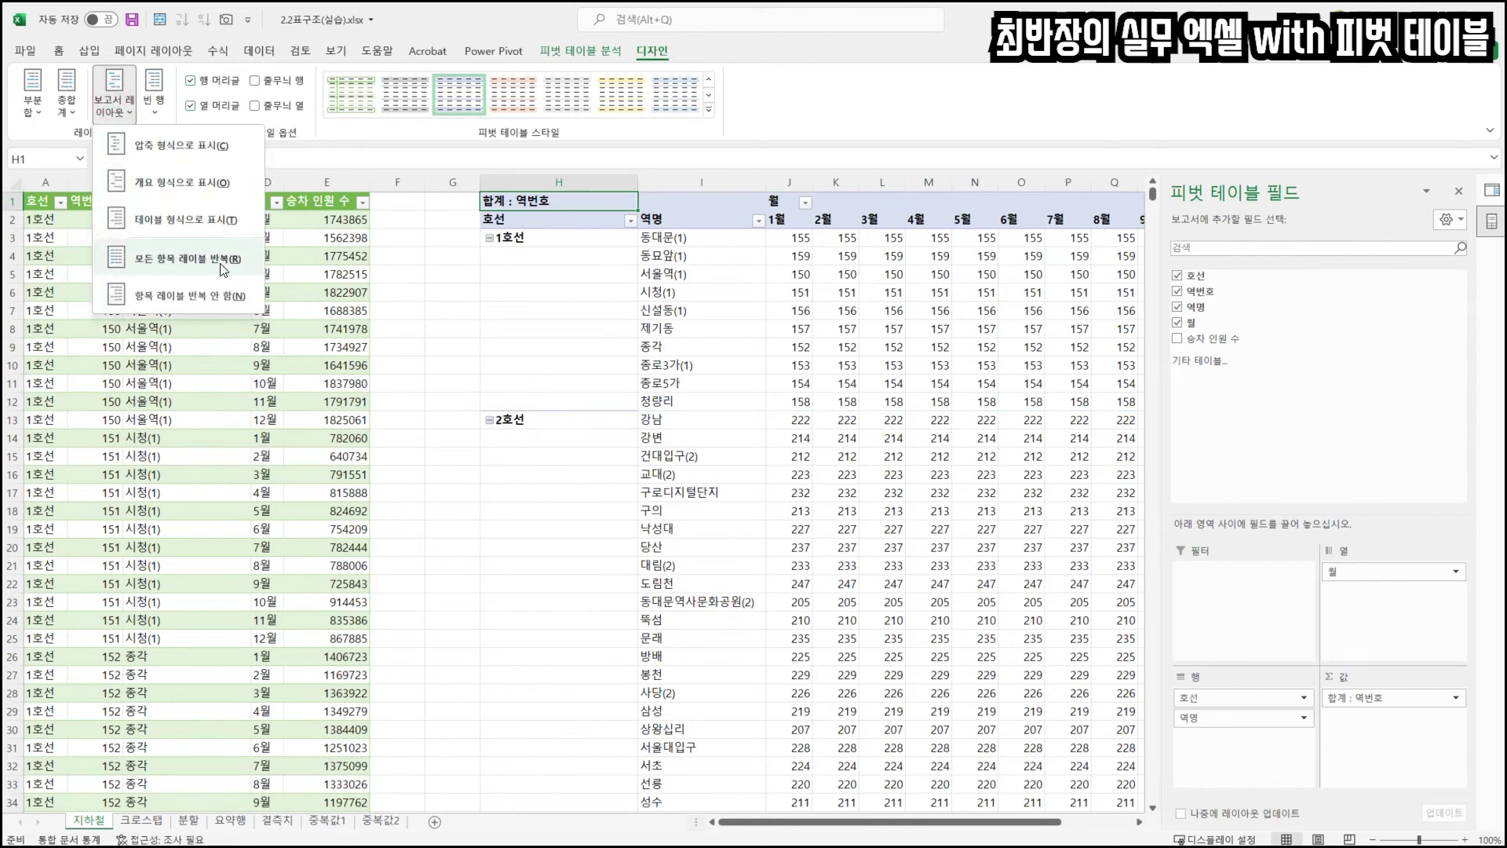
pyautogui.click(220, 258)
pyautogui.click(827, 348)
pyautogui.hscroll(2, 962, 355)
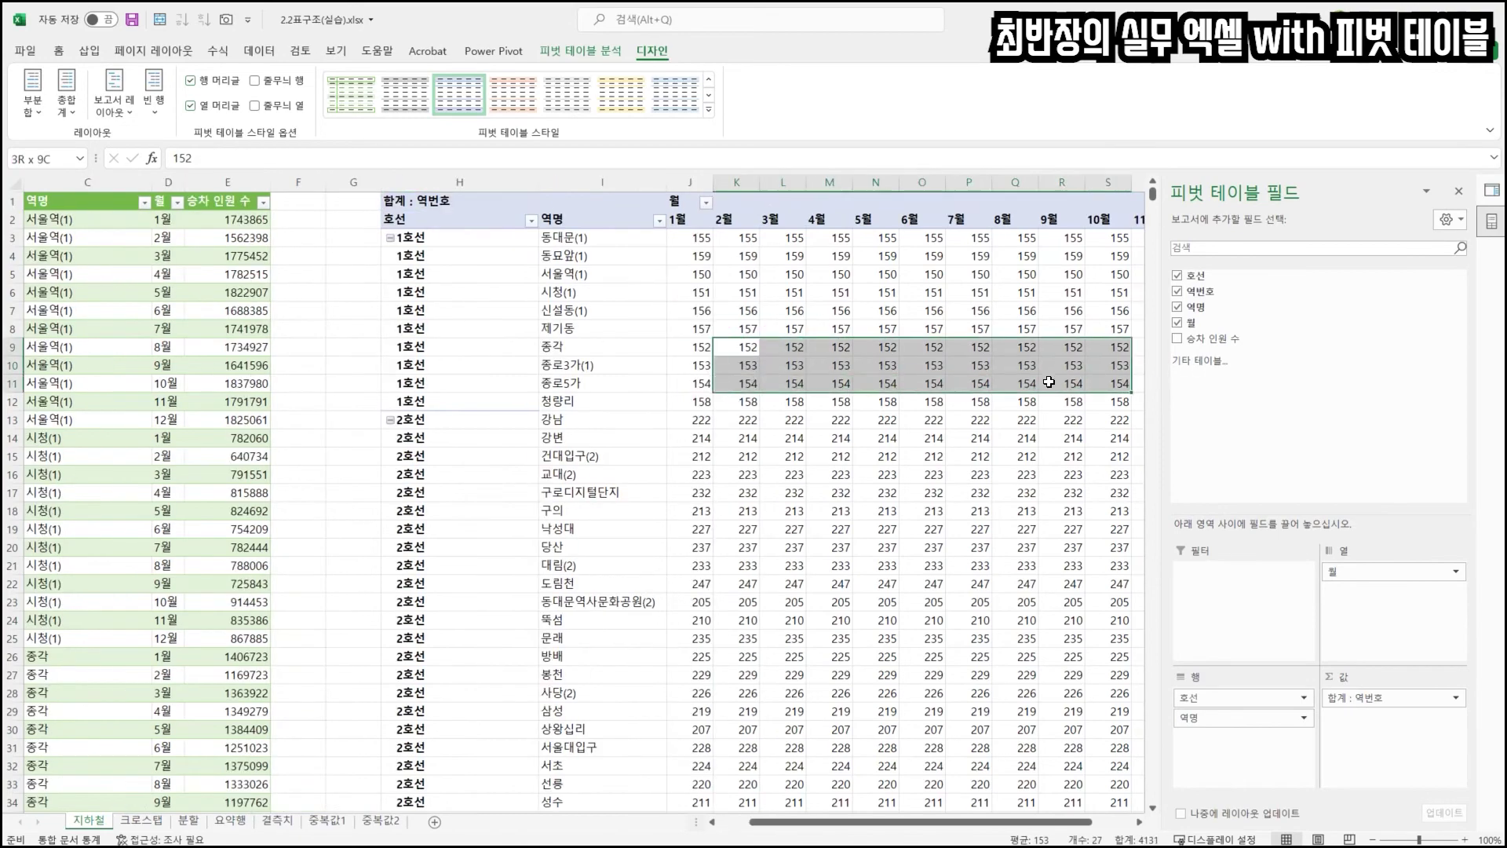
pyautogui.click(742, 295)
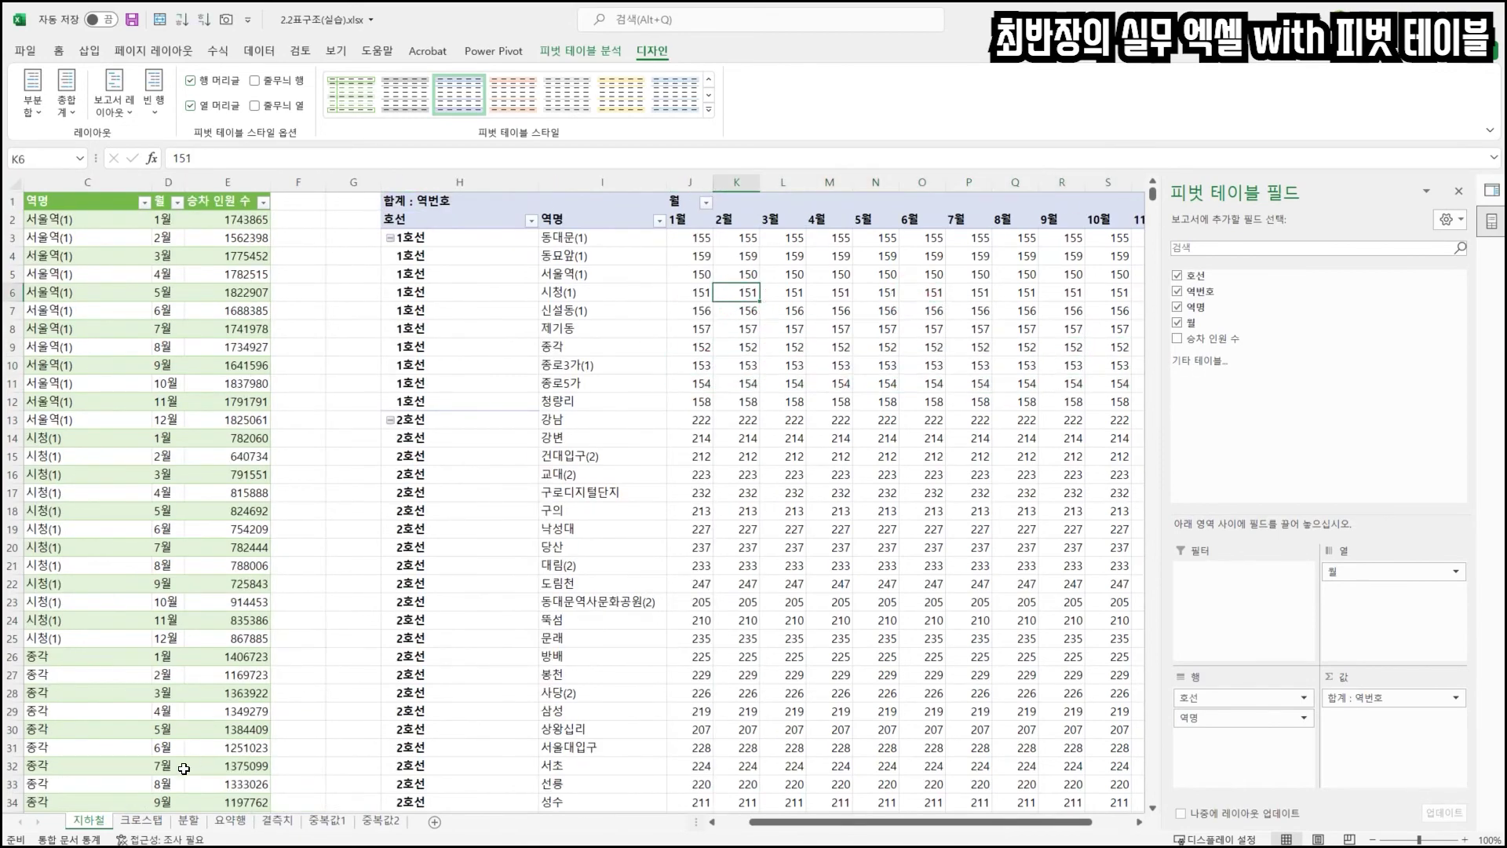
# - Compare the pivot table's layout and month columns on the 지하철 sheet with the original table on the 크로스탭 sheet
pyautogui.click(150, 821)
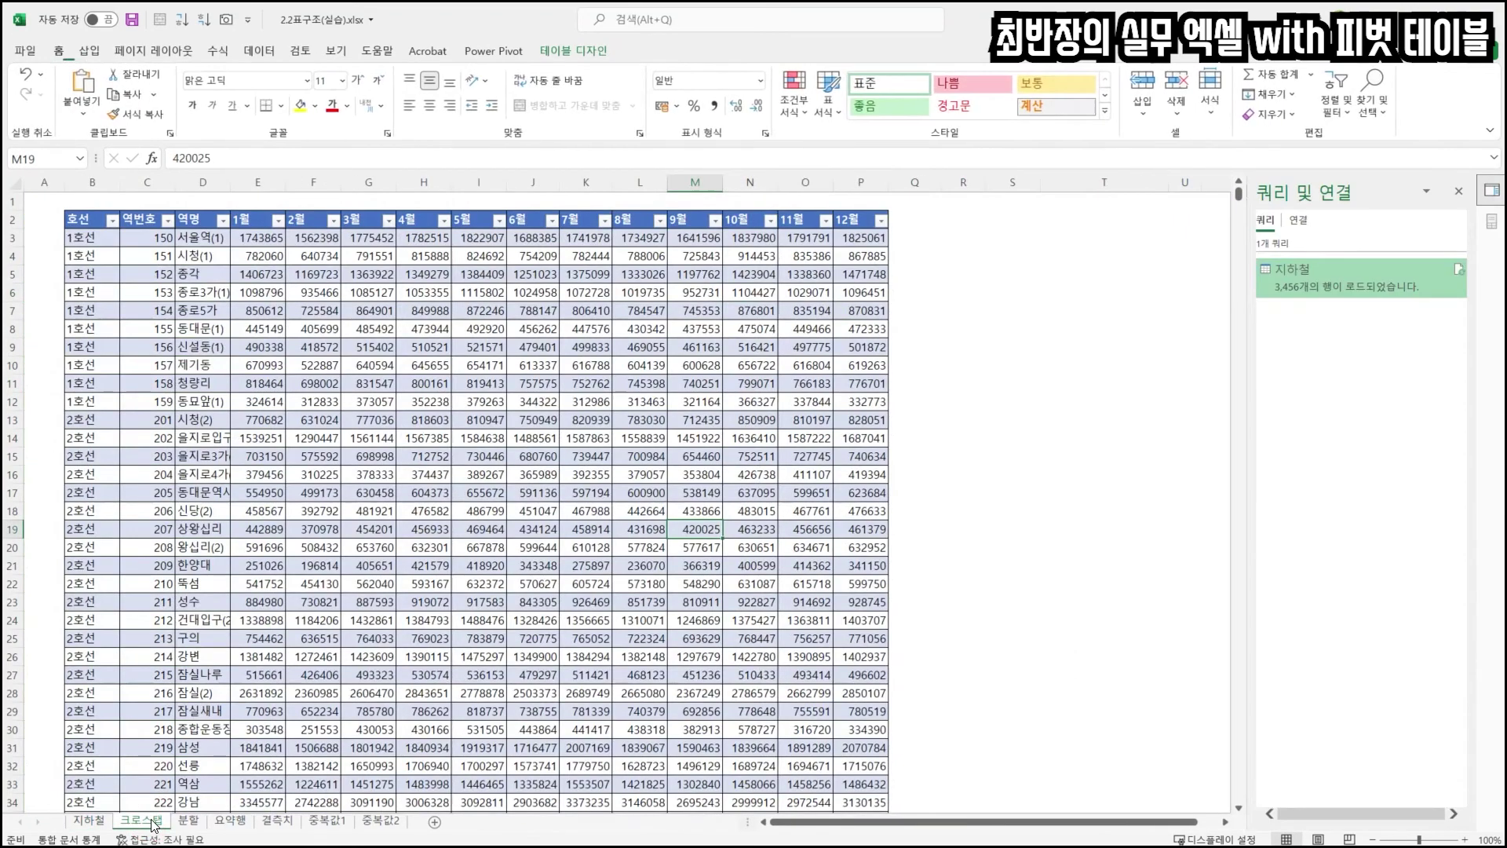
pyautogui.click(88, 820)
pyautogui.hscroll(1, 828, 461)
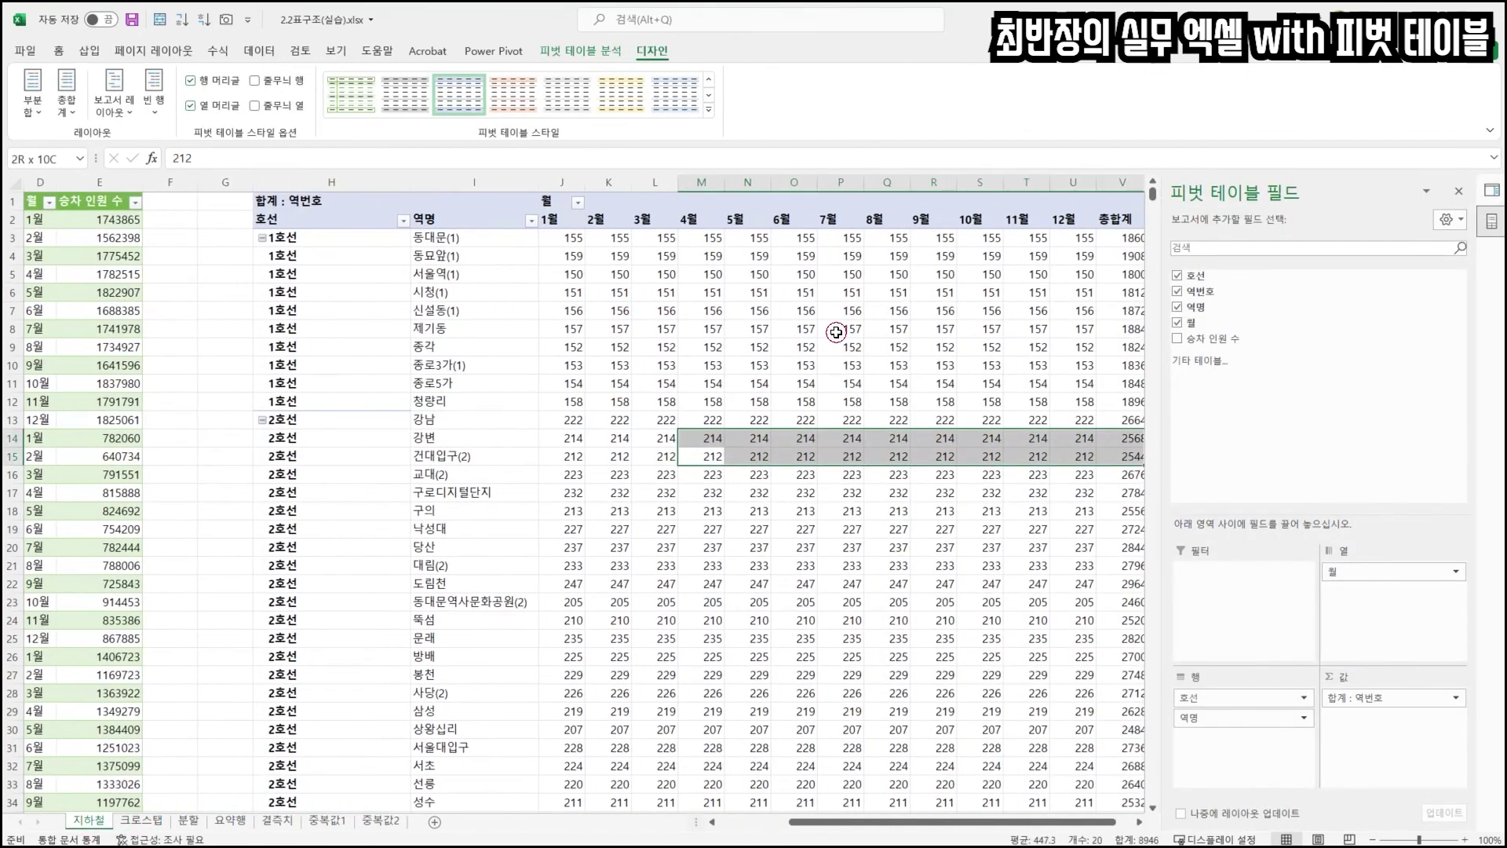
pyautogui.hscroll(2, 816, 314)
pyautogui.click(815, 420)
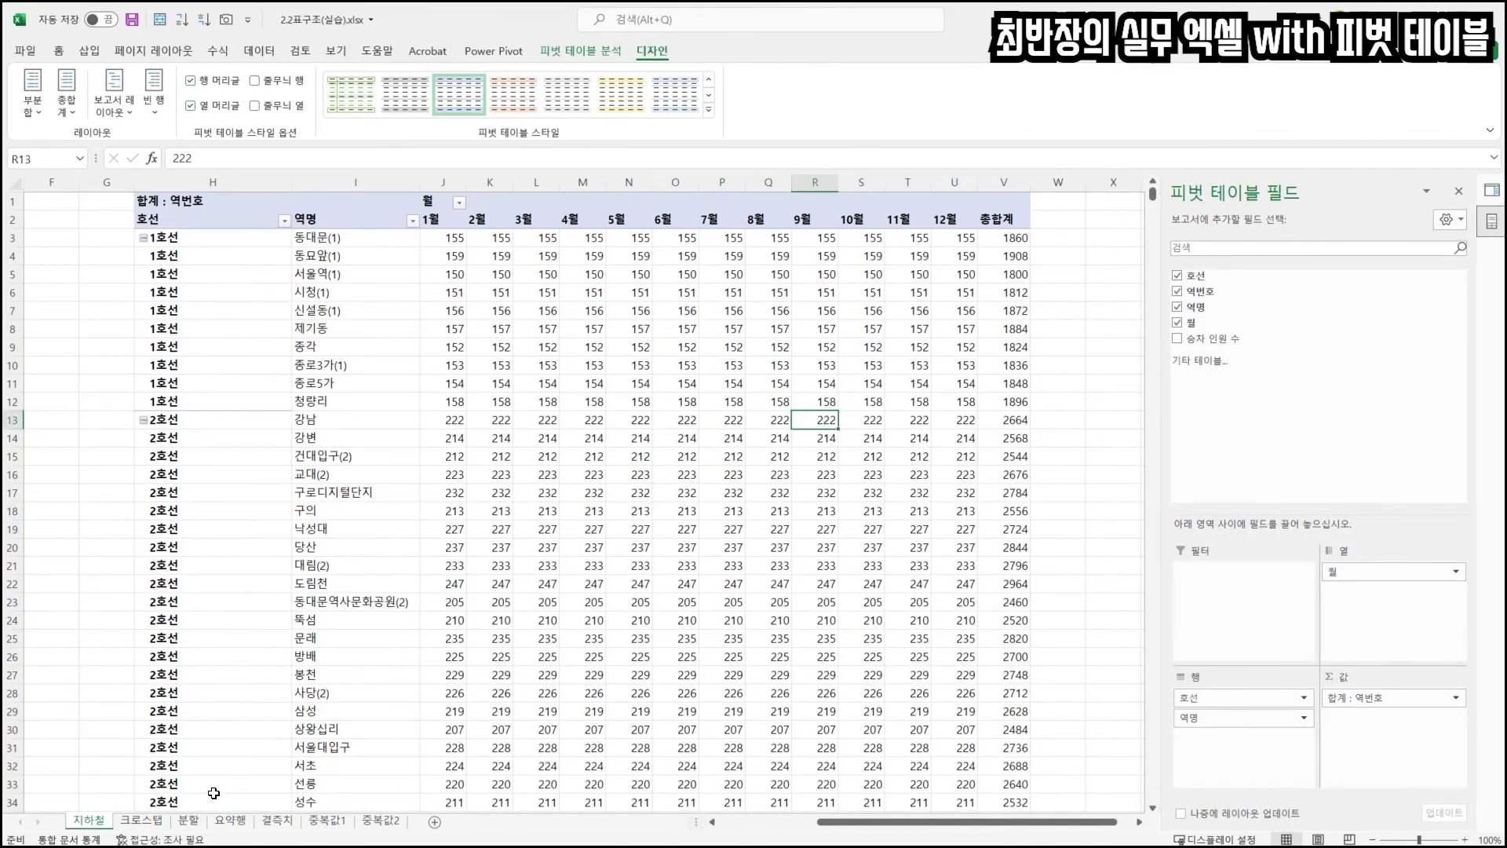
pyautogui.click(148, 821)
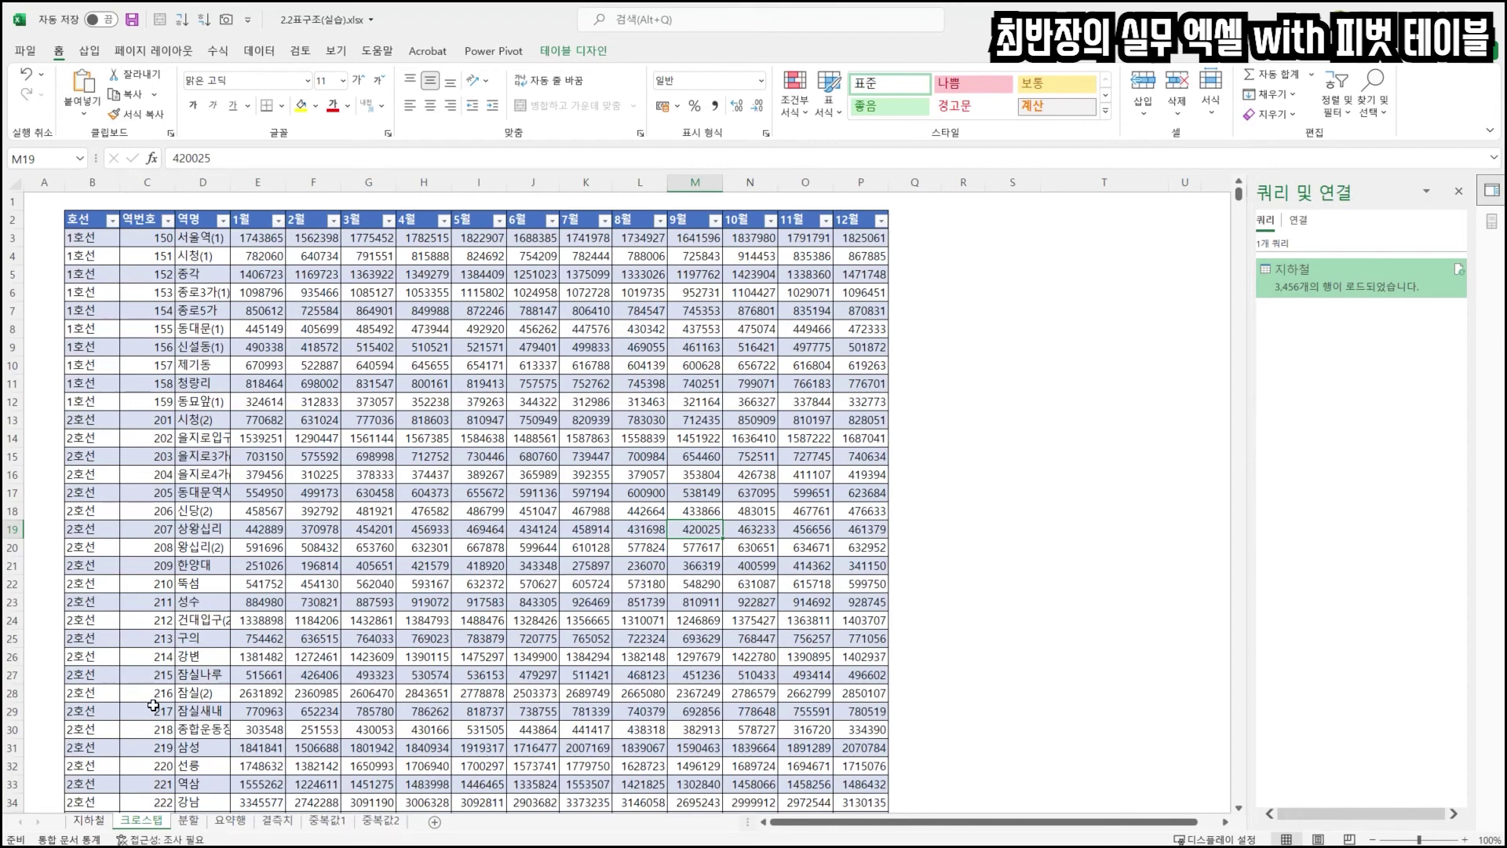
# - Return to the 지하철 sheet and examine the vertical list table against the pivot table beside it
pyautogui.click(89, 821)
pyautogui.moveTo(149, 474); pyautogui.dragTo(56, 293)
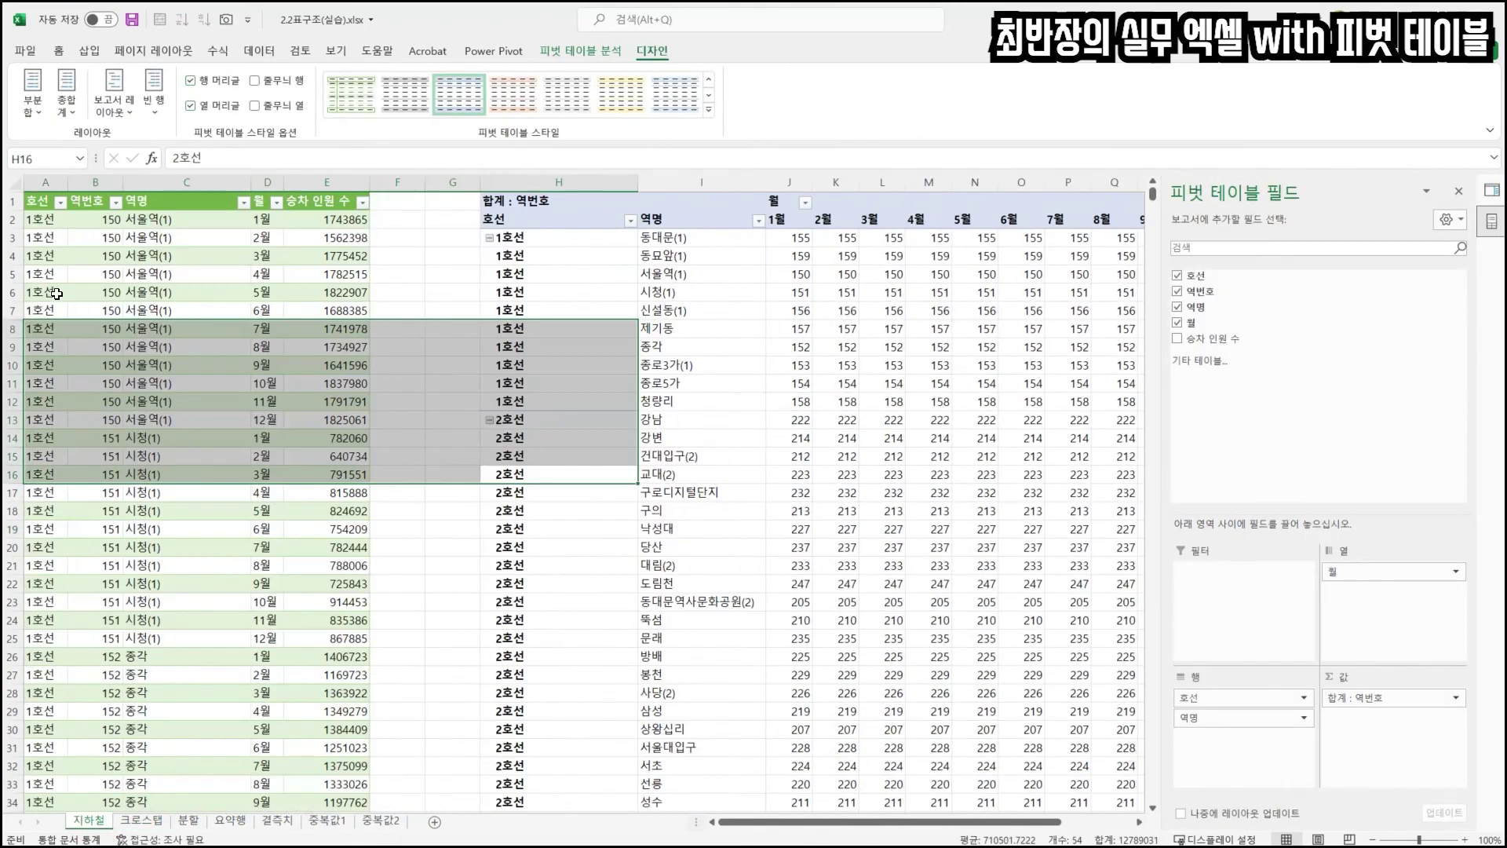
pyautogui.click(304, 326)
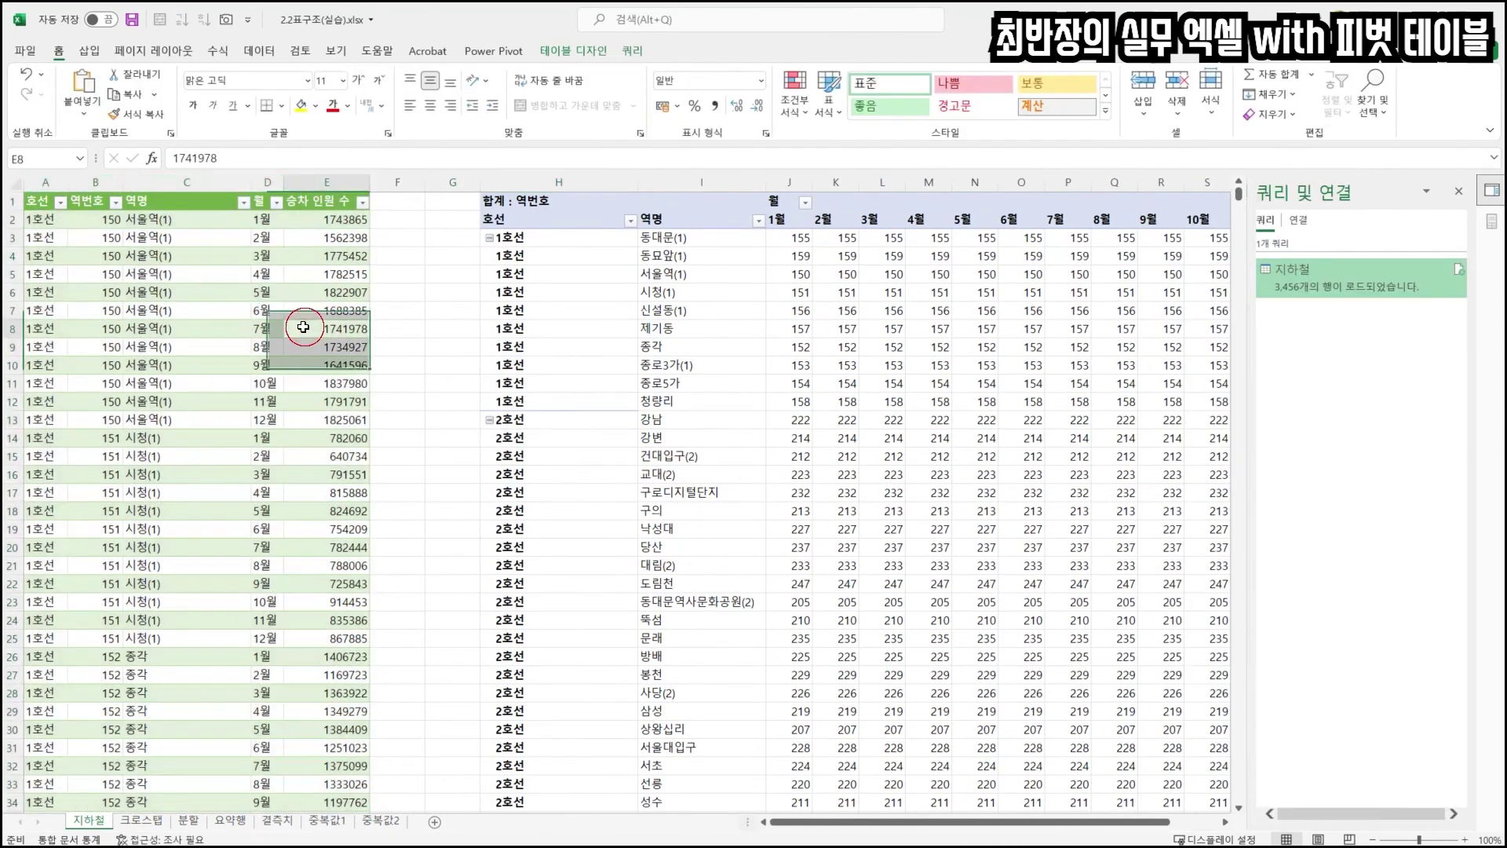
pyautogui.moveTo(687, 346); pyautogui.dragTo(856, 292)
pyautogui.click(956, 315)
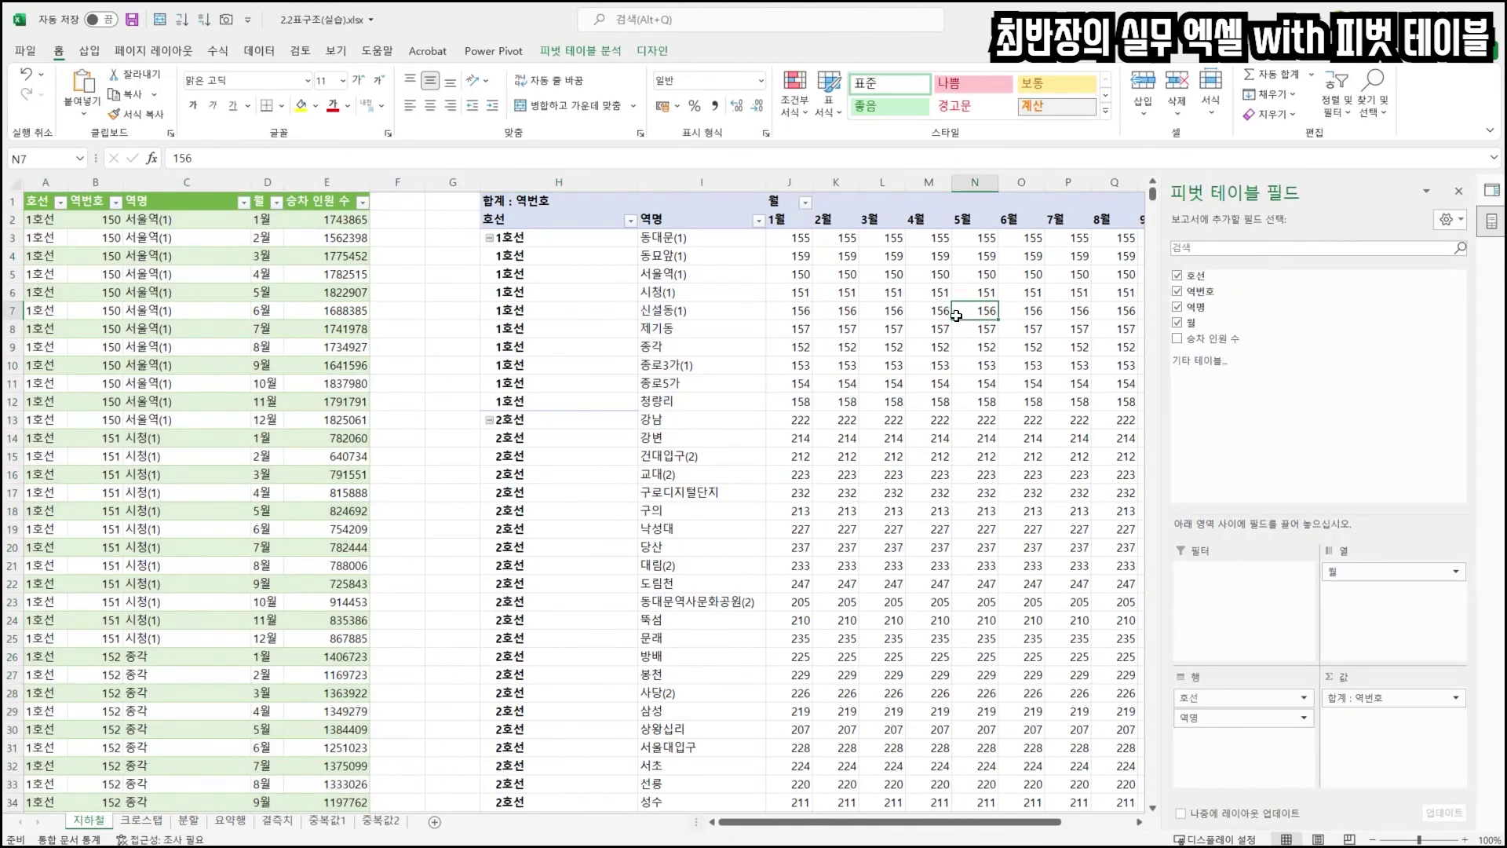
pyautogui.moveTo(916, 346)
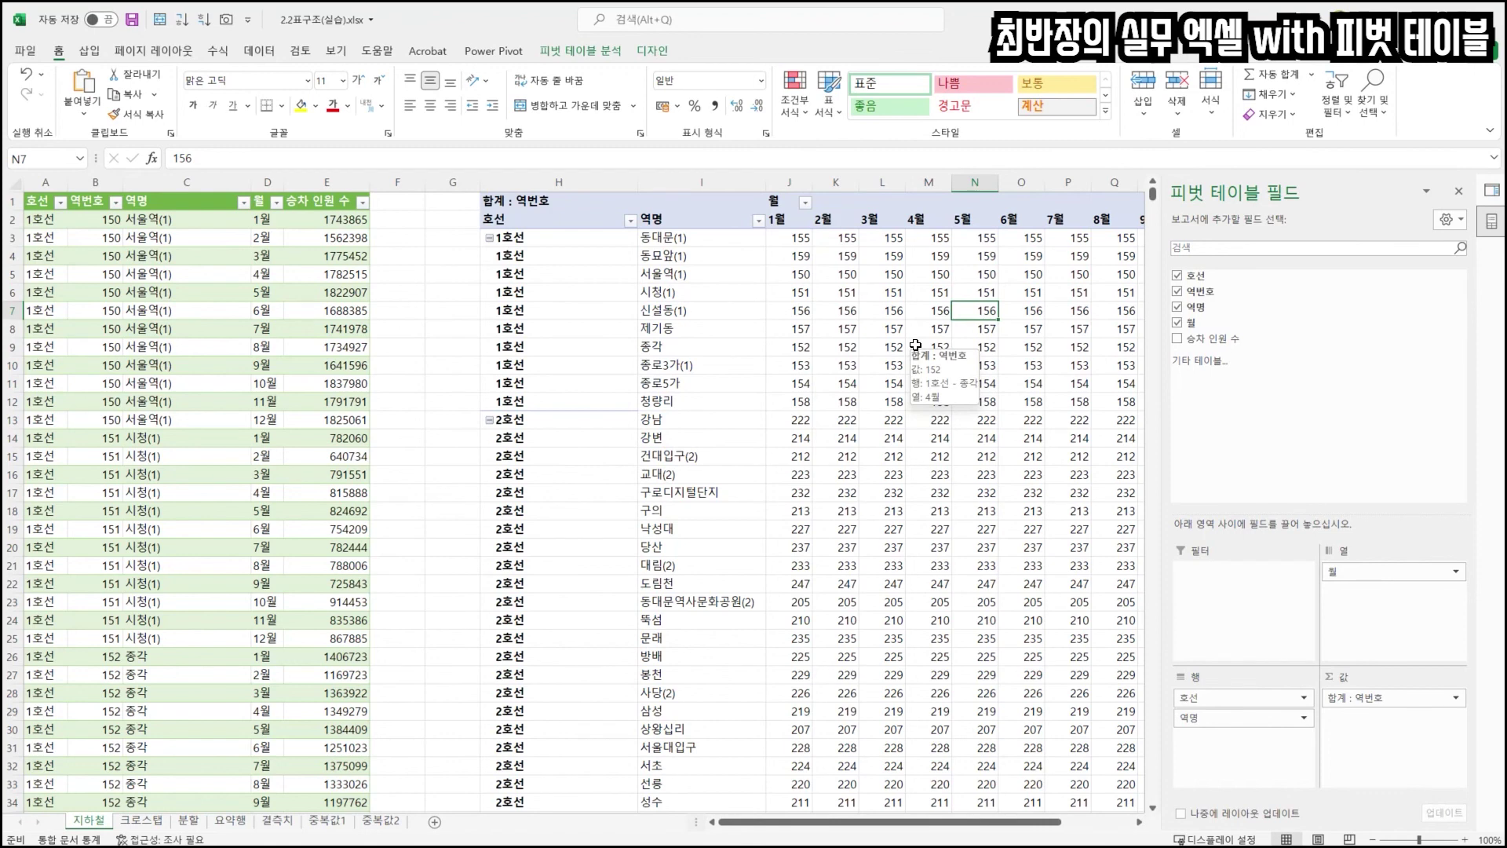